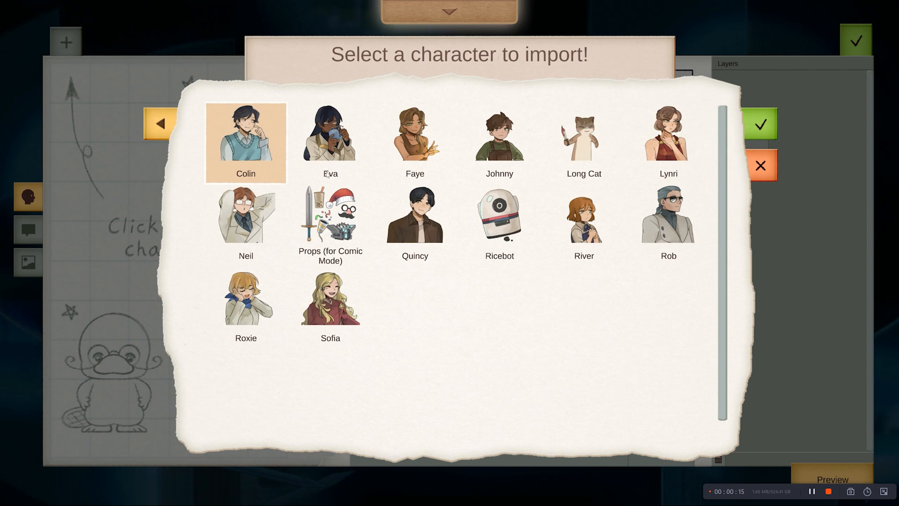
# - Import the character Neil and look through his whole set of portraits, previewing several poses and expressions
pyautogui.click(255, 217)
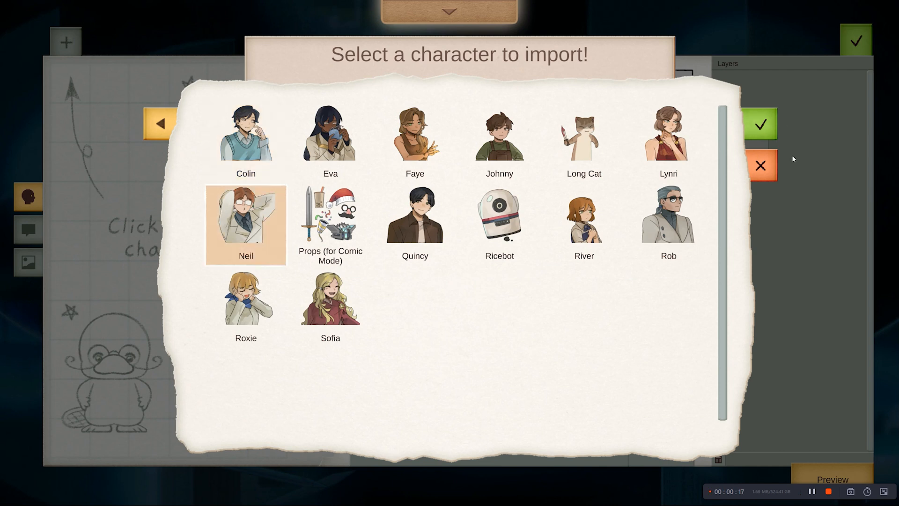
pyautogui.click(756, 136)
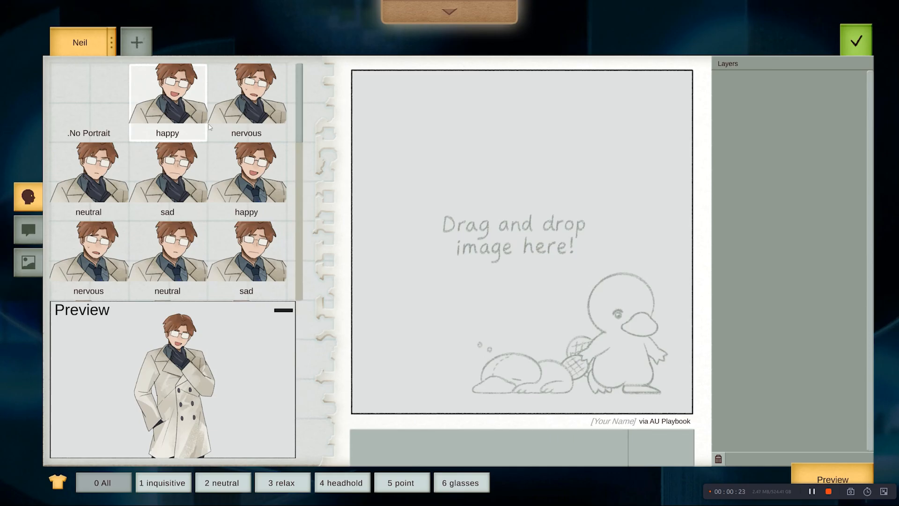
pyautogui.press('Down')
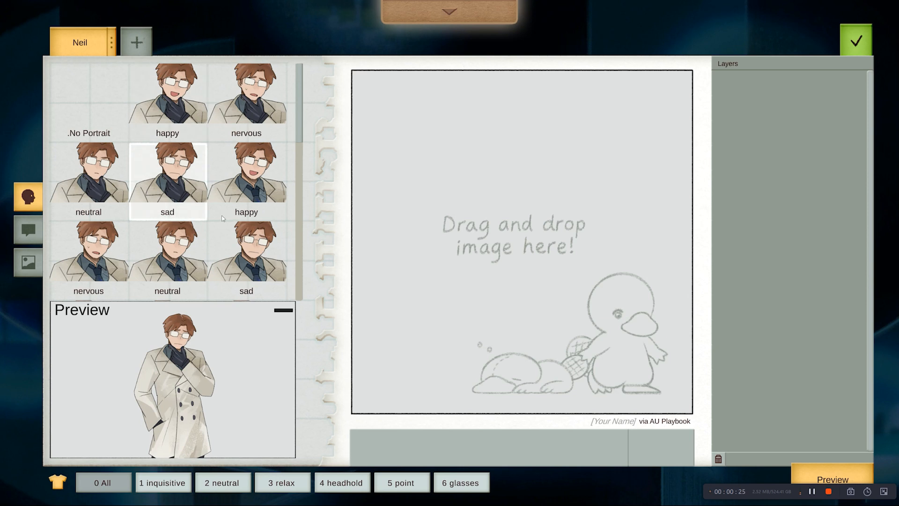
pyautogui.scroll(-2, 211, 200)
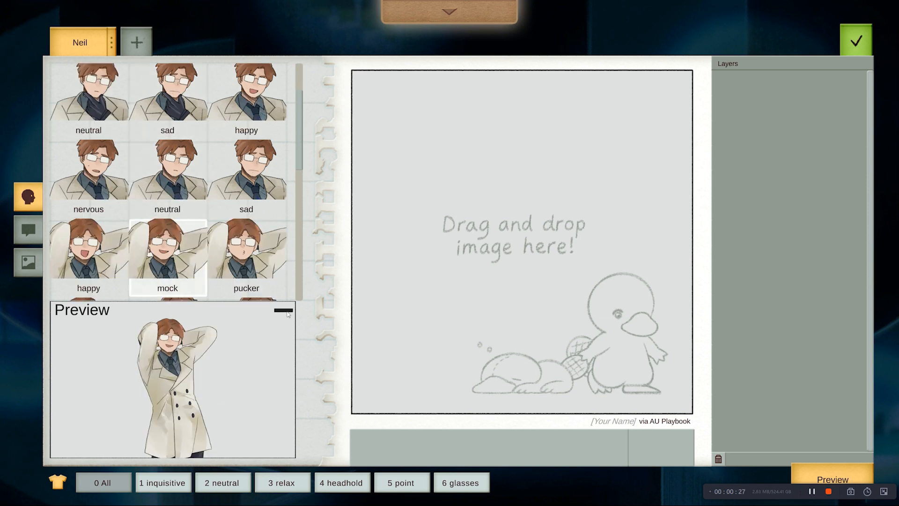
pyautogui.scroll(-4, 187, 276)
pyautogui.scroll(-4, 196, 181)
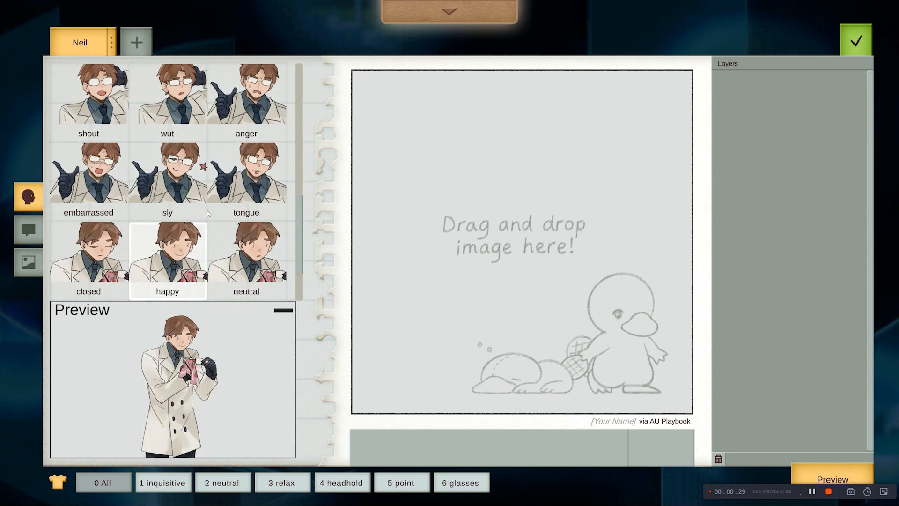
pyautogui.scroll(6, 213, 220)
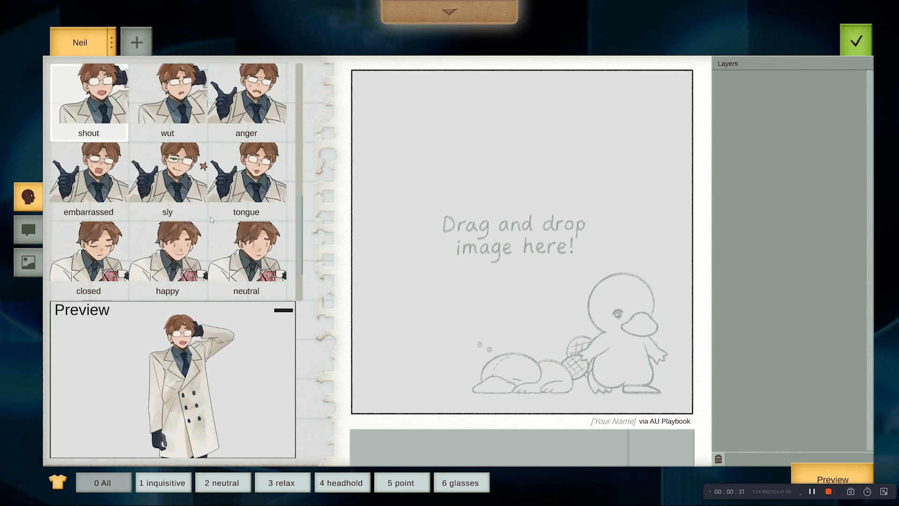
pyautogui.scroll(2, 213, 244)
pyautogui.press('Down')
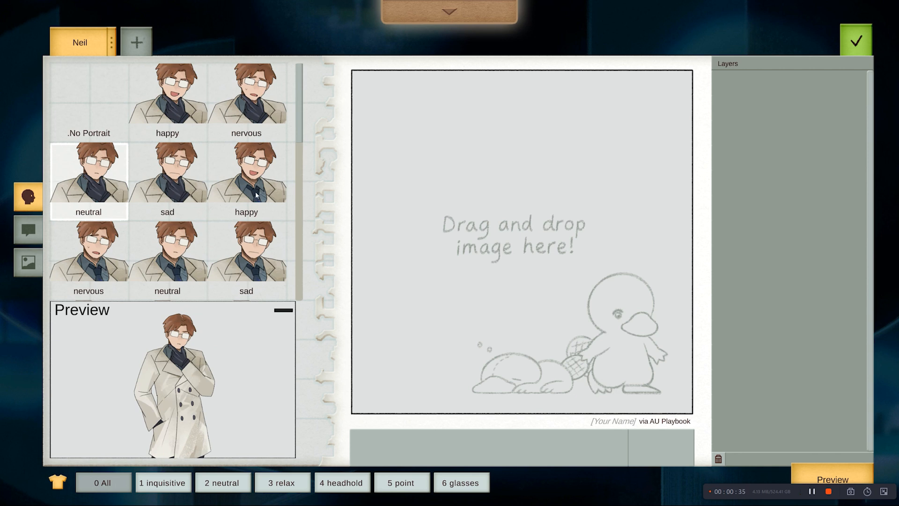
# - Filter Neil's portraits by each pose in turn, from inquisitive to glasses, and look over the complete set again
pyautogui.click(117, 485)
pyautogui.click(167, 484)
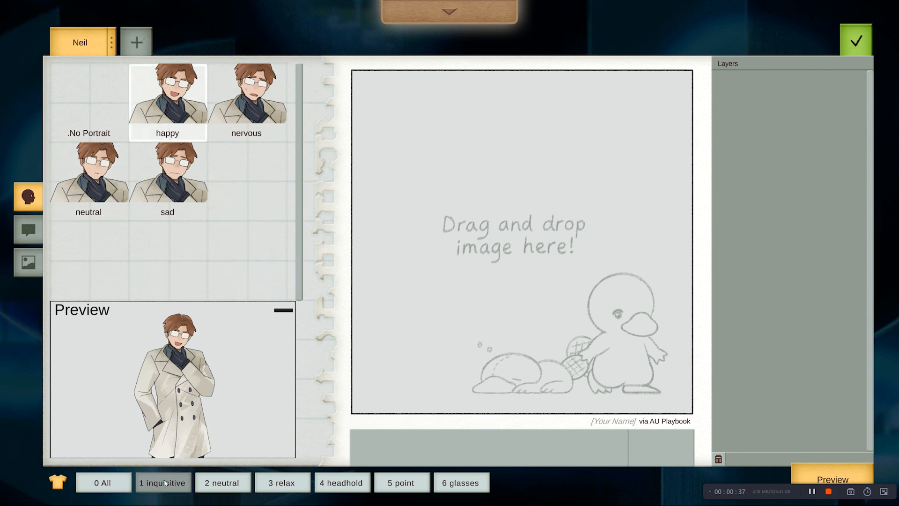
pyautogui.click(220, 487)
pyautogui.click(271, 484)
pyautogui.press('1')
pyautogui.click(289, 488)
pyautogui.click(345, 487)
pyautogui.click(401, 486)
pyautogui.click(455, 484)
pyautogui.click(113, 487)
pyautogui.scroll(-6, 210, 262)
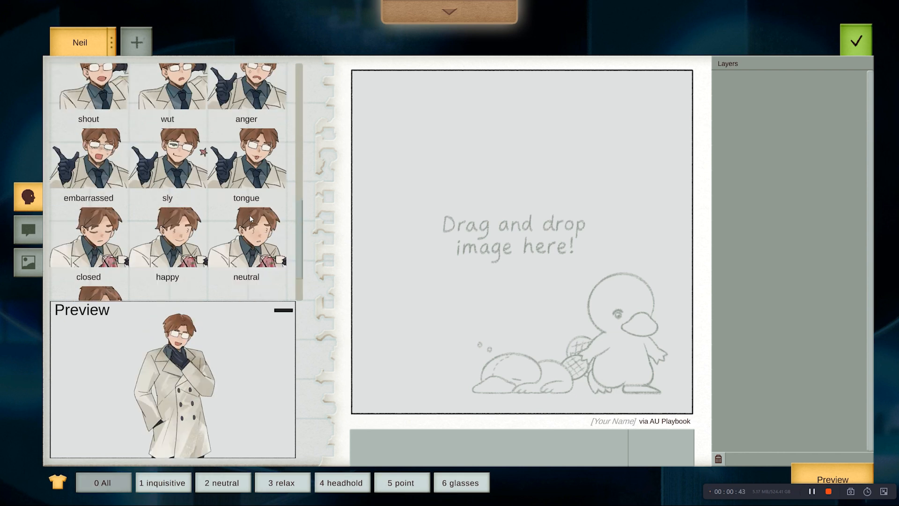
pyautogui.scroll(6, 241, 230)
# - Review Neil's pose groups once more from inquisitive through glasses, finishing with point and headhold
pyautogui.click(167, 487)
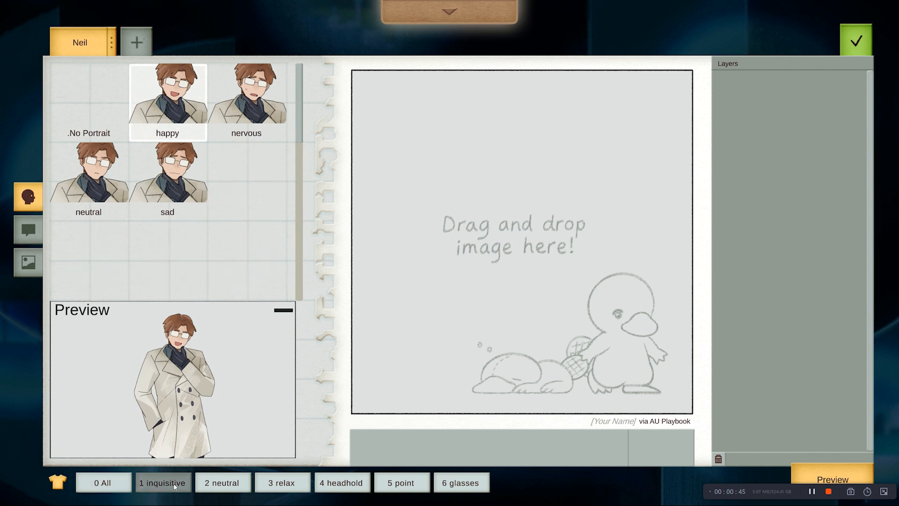
pyautogui.click(228, 485)
pyautogui.click(265, 488)
pyautogui.click(322, 482)
pyautogui.click(389, 484)
pyautogui.click(479, 483)
pyautogui.click(423, 486)
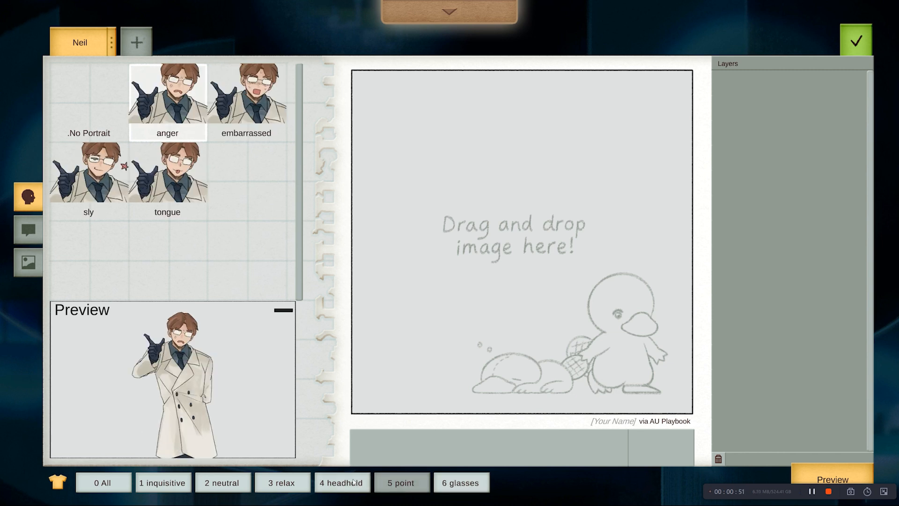
pyautogui.click(362, 482)
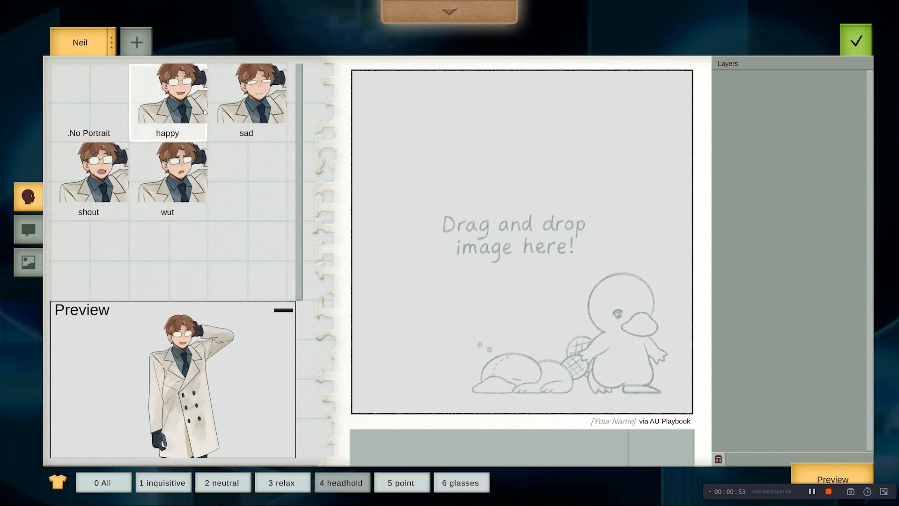
# - Switch among Neil's relax, headhold, point, neutral and inquisitive pose groups, and return to showing all portraits
pyautogui.press('2')
pyautogui.press('3')
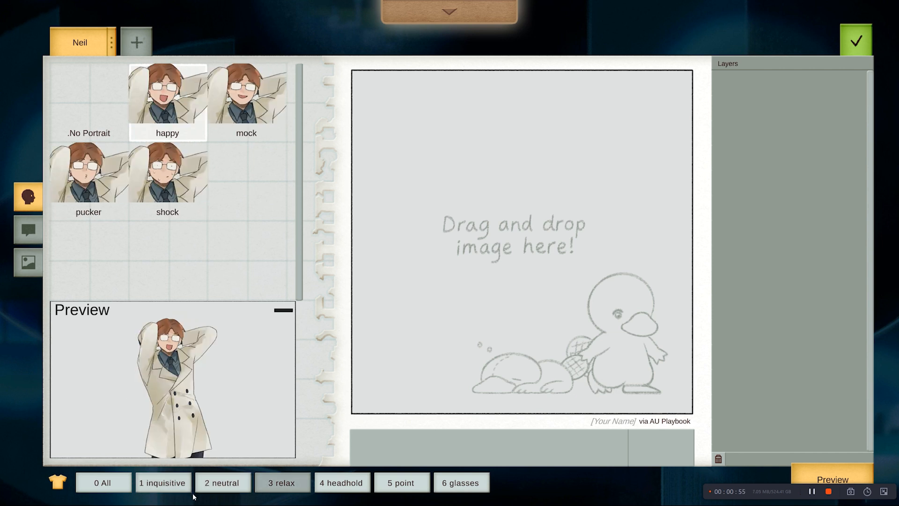
pyautogui.press('4')
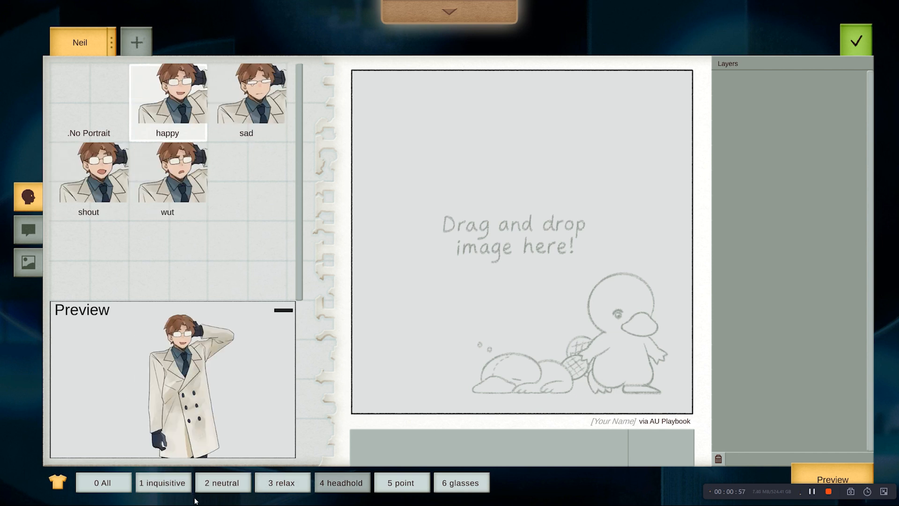
pyautogui.press('3')
pyautogui.press('4')
pyautogui.press('5')
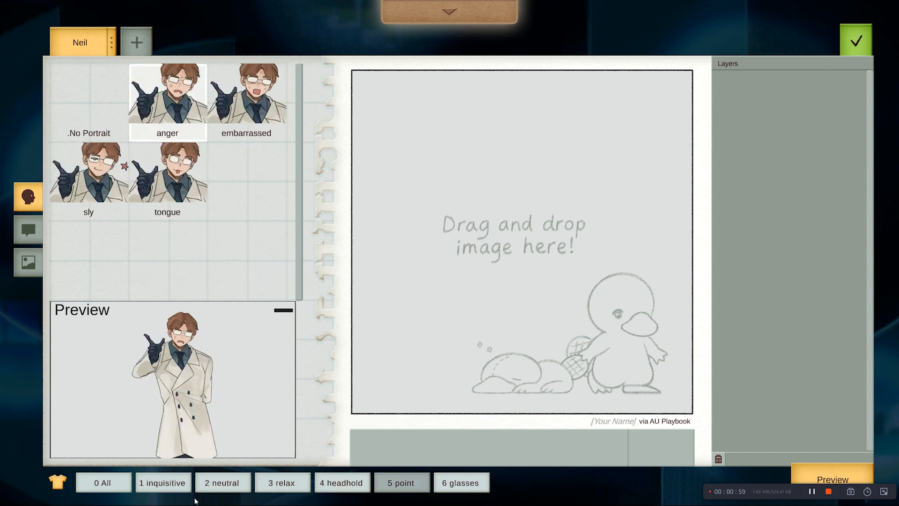
pyautogui.press('2')
pyautogui.press('1')
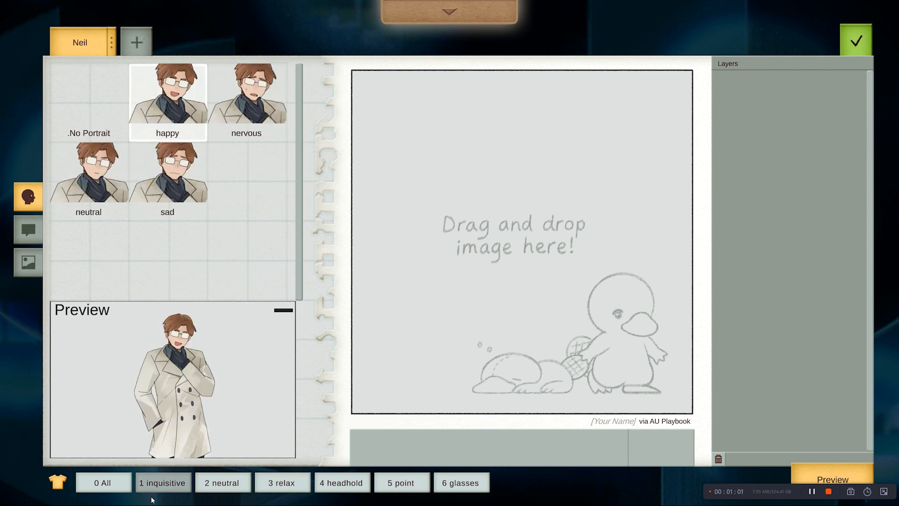
pyautogui.press('0')
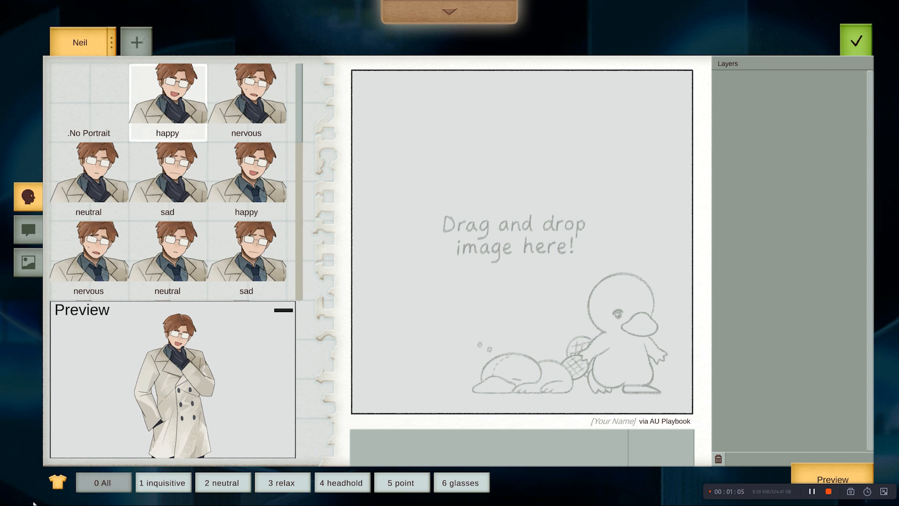
# - Compare Neil's outfit variants and set his character base to Neil_Inquisitive_C2
pyautogui.click(58, 481)
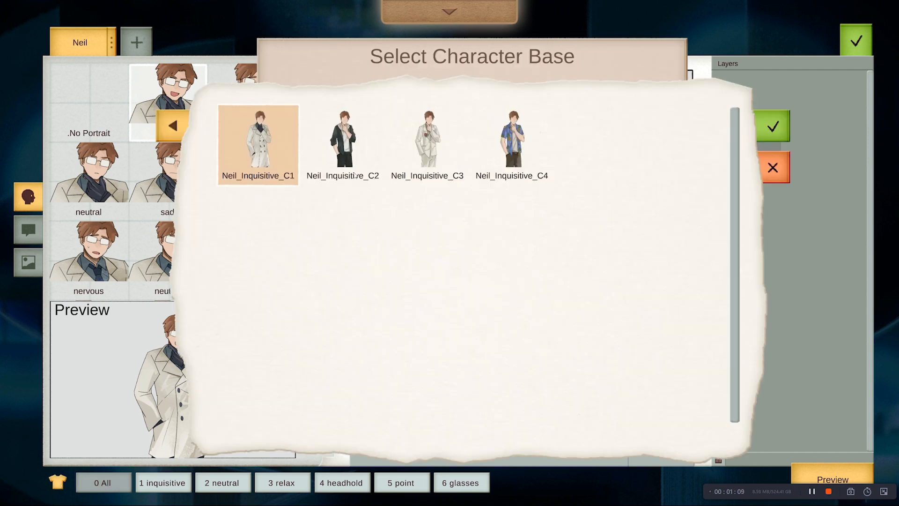
pyautogui.click(524, 147)
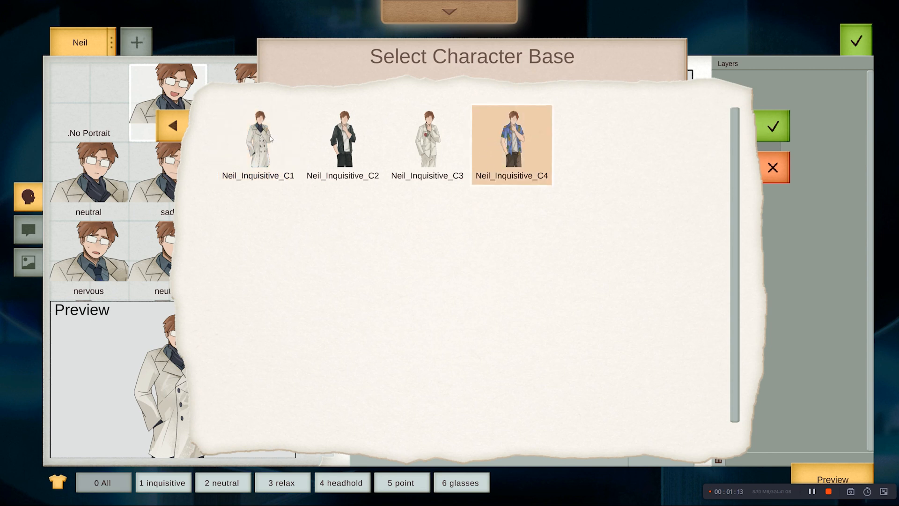
pyautogui.click(262, 141)
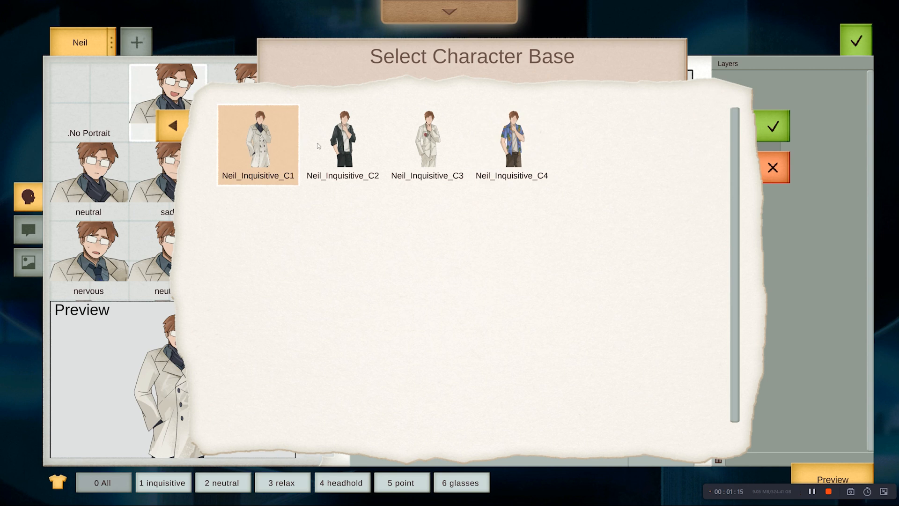
pyautogui.click(359, 141)
pyautogui.click(404, 144)
pyautogui.doubleClick(359, 150)
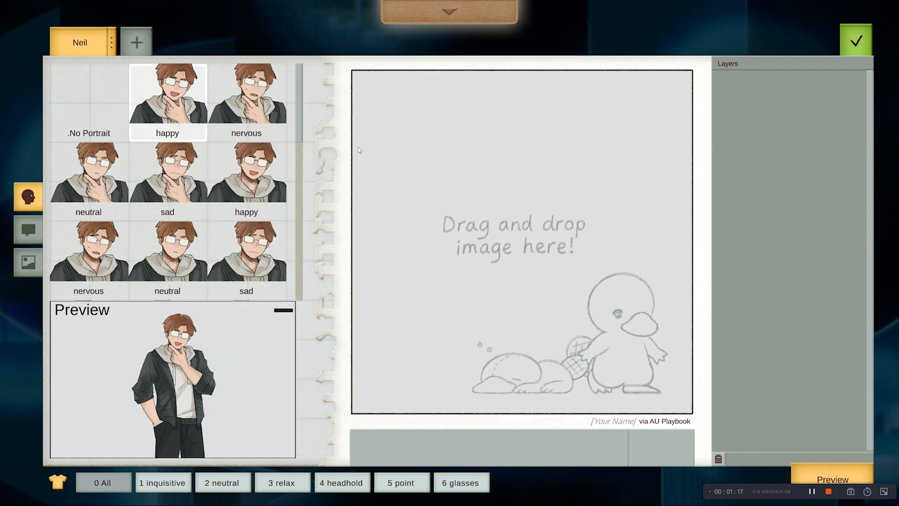
# - Preview several of Neil's portraits in the dark jacket outfit, including mock, shock, happy and sad
pyautogui.click(204, 173)
pyautogui.scroll(-3, 187, 187)
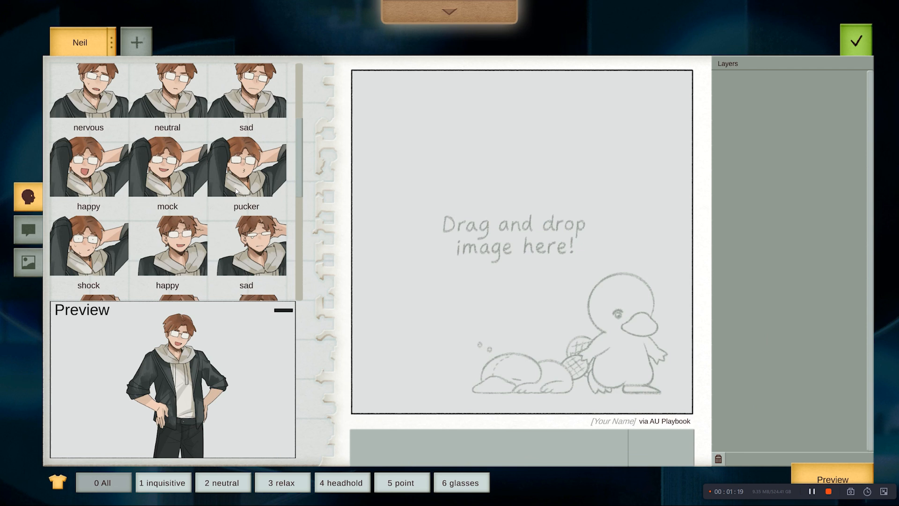
pyautogui.click(184, 198)
pyautogui.click(109, 244)
pyautogui.click(200, 241)
pyautogui.click(278, 239)
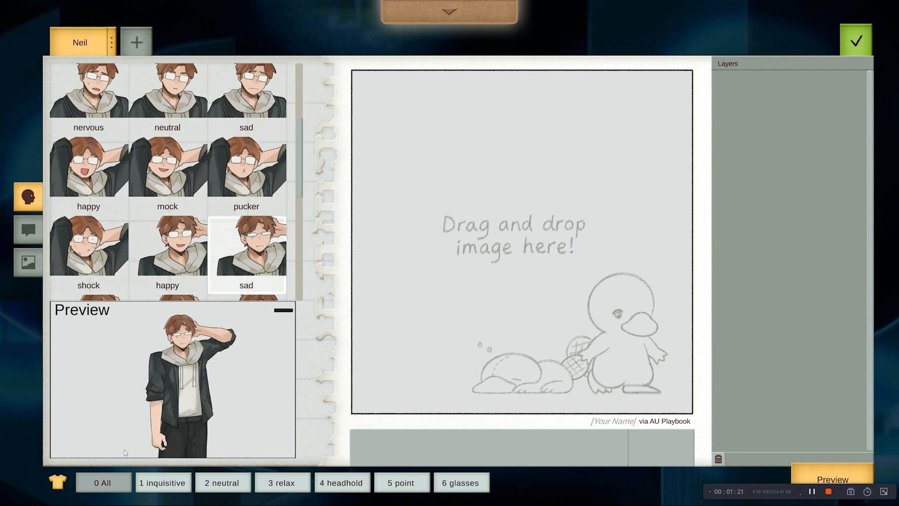
# - Set Neil's character base to Neil_Inquisitive_C3 and preview the glasses-pose portraits and the sly portrait in that outfit
pyautogui.click(58, 481)
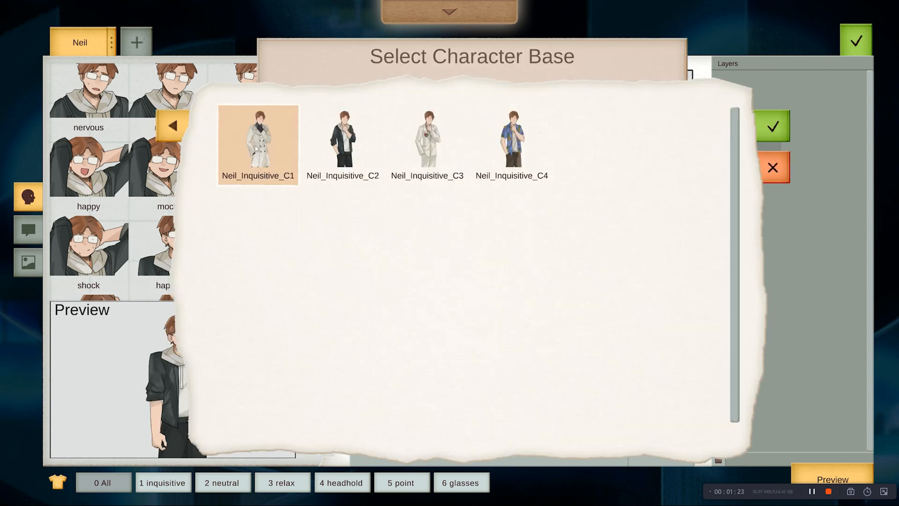
pyautogui.doubleClick(426, 140)
pyautogui.scroll(-5, 240, 232)
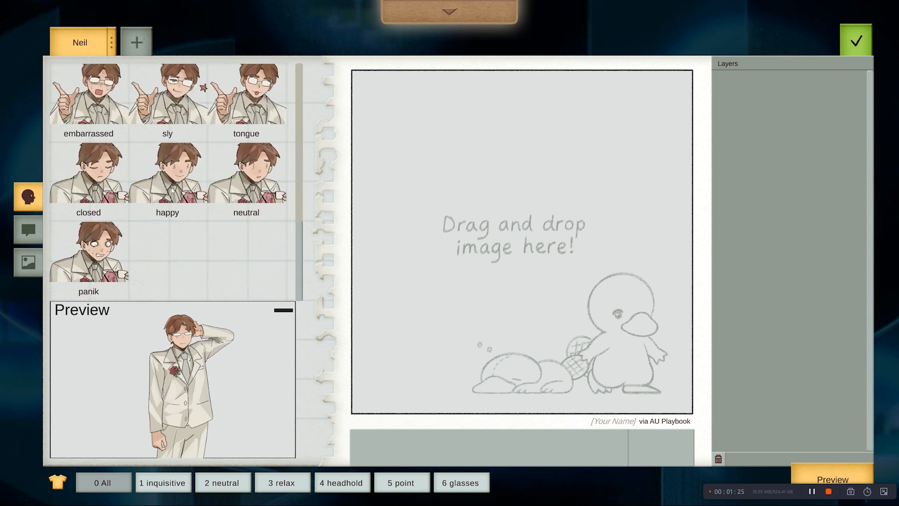
pyautogui.click(173, 190)
pyautogui.click(112, 186)
pyautogui.click(223, 183)
pyautogui.scroll(2, 205, 182)
pyautogui.click(187, 176)
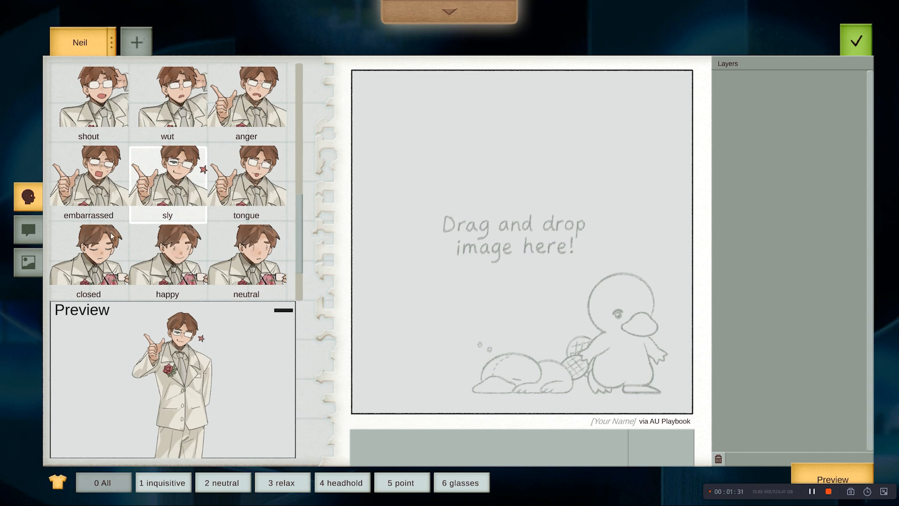
pyautogui.scroll(-2, 112, 235)
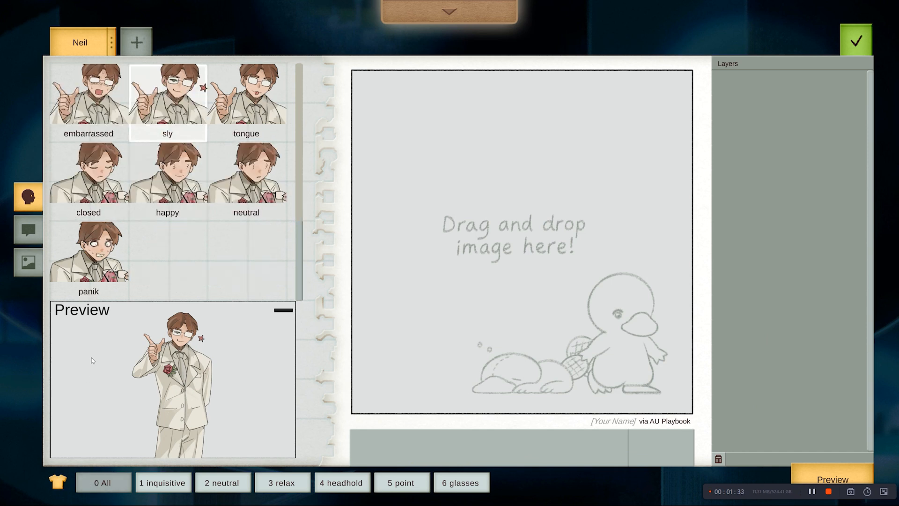
pyautogui.scroll(3, 117, 188)
# - Import the character Faye from the .SigCorp title and set her character base to the winged Faye_Neutral_C2
pyautogui.click(142, 44)
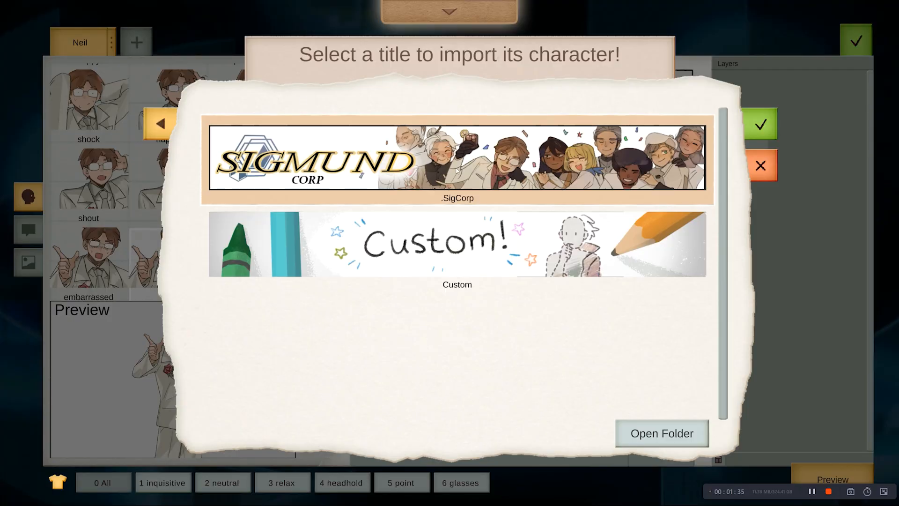
pyautogui.click(457, 171)
pyautogui.click(413, 147)
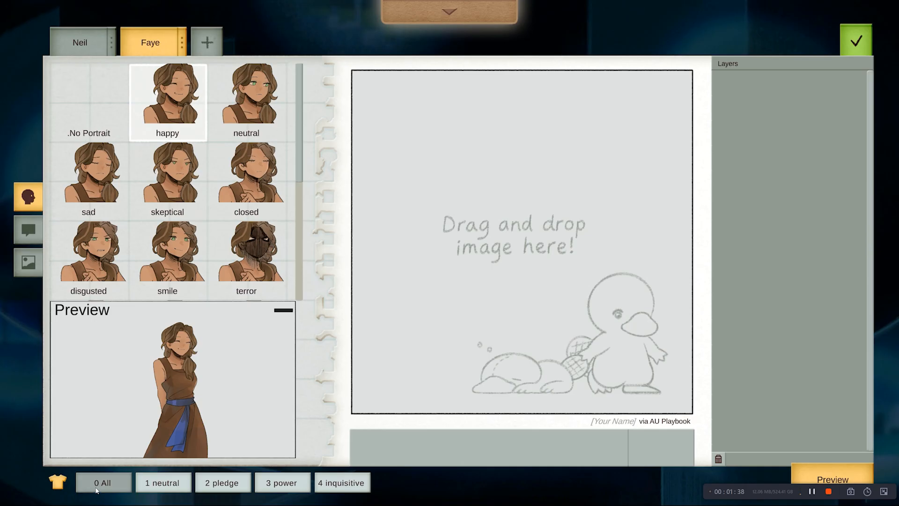
pyautogui.click(55, 486)
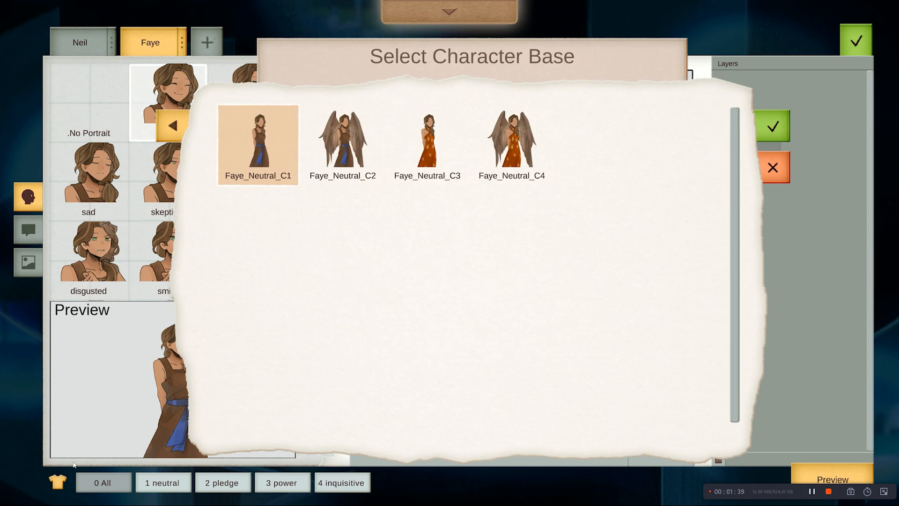
pyautogui.click(340, 167)
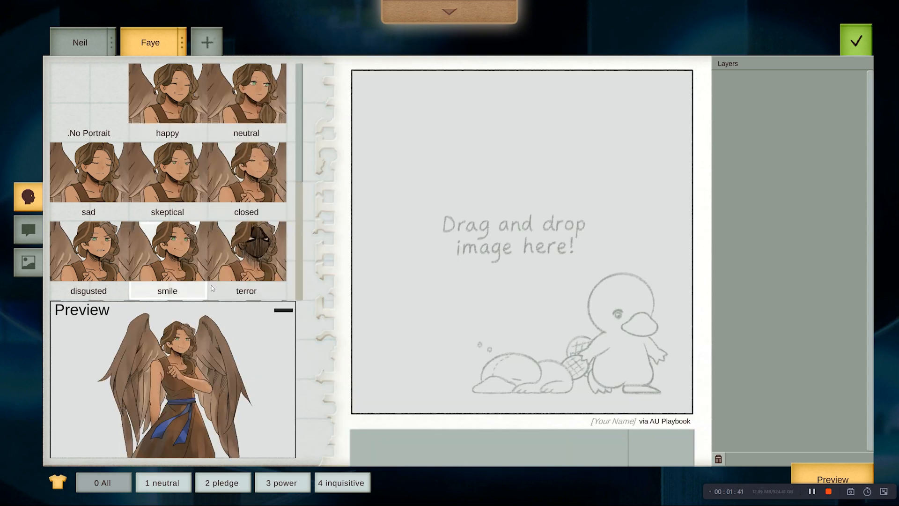
# - Look through Faye's neutral, pledge, power and inquisitive pose groups, preview the pledge smile, and show all portraits again
pyautogui.press('2')
pyautogui.press('1')
pyautogui.press('3')
pyautogui.click(331, 482)
pyautogui.click(283, 482)
pyautogui.click(228, 481)
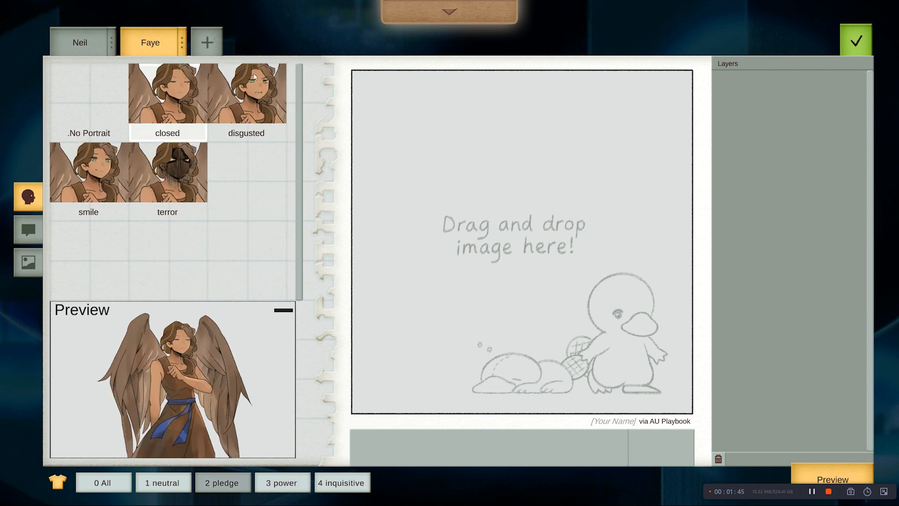
pyautogui.click(107, 193)
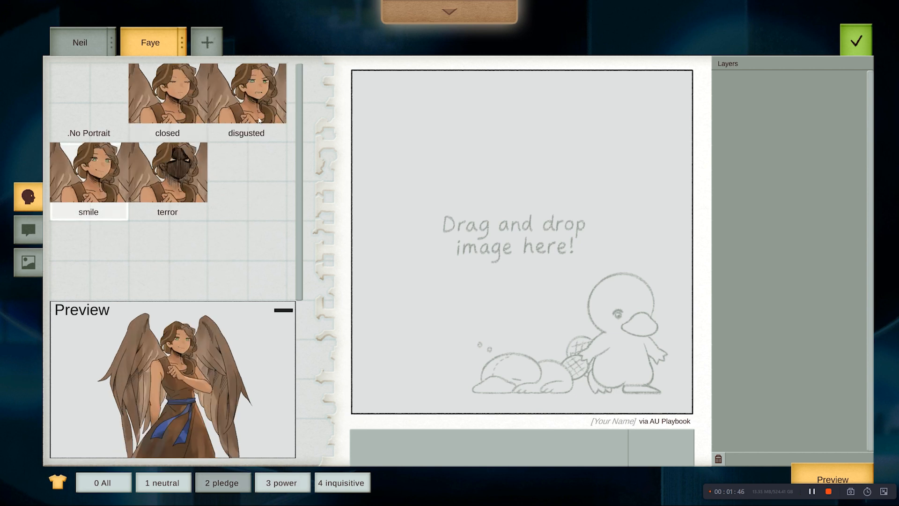
pyautogui.click(90, 485)
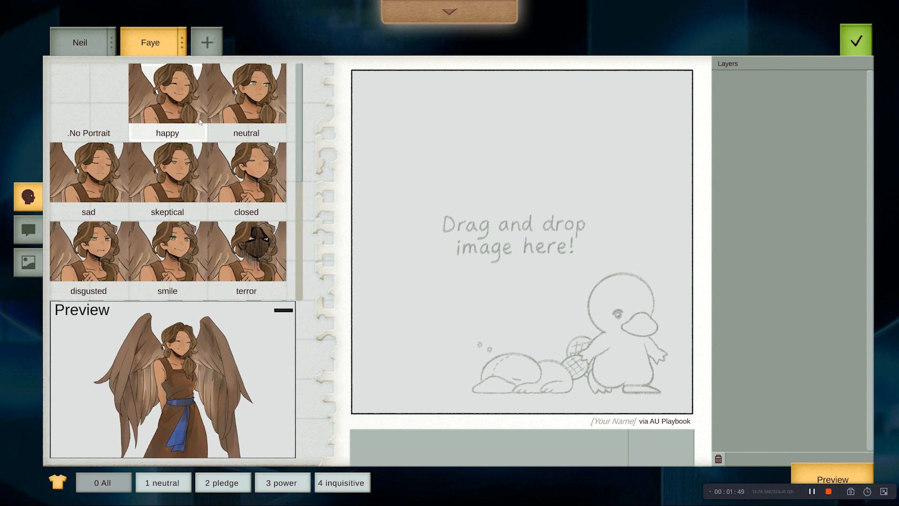
pyautogui.scroll(-1, 211, 218)
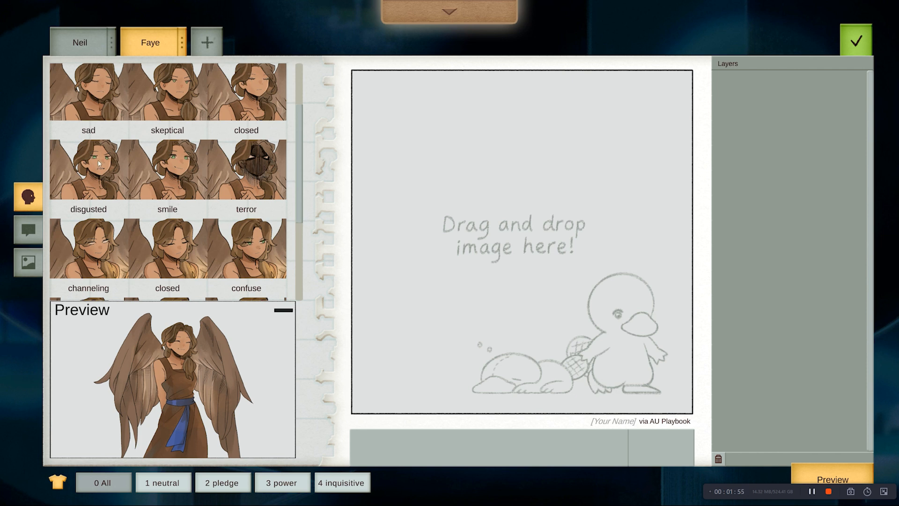
# - Import Props (for Comic Mode) from the .SigCorp title and look through the available props
pyautogui.click(206, 42)
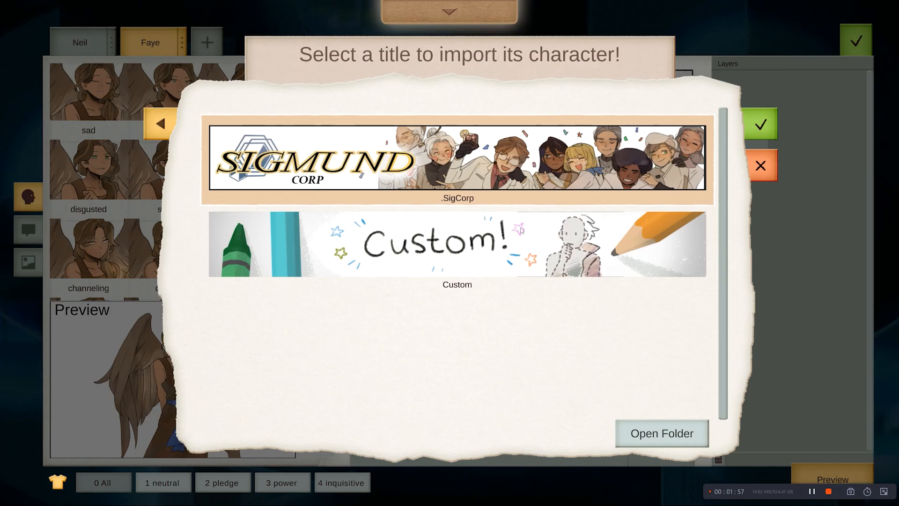
pyautogui.click(502, 179)
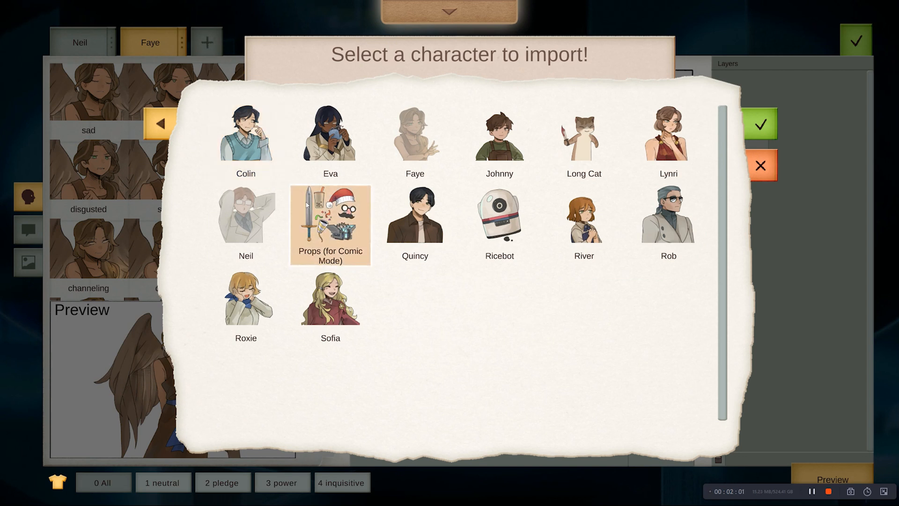
pyautogui.click(337, 233)
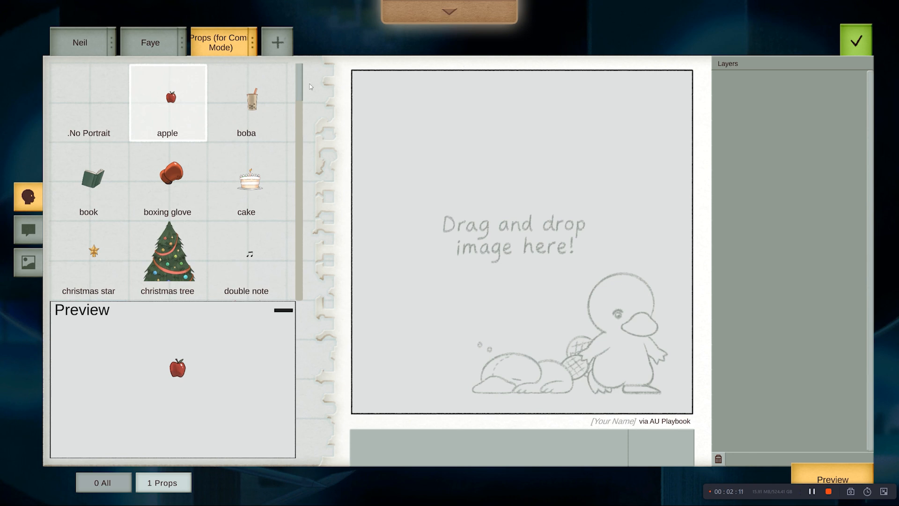
pyautogui.moveTo(300, 93); pyautogui.dragTo(316, 276)
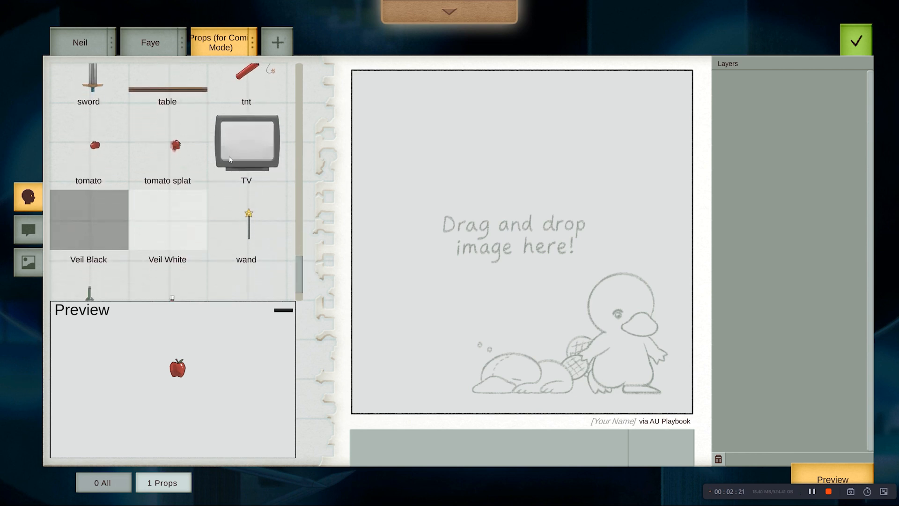
# - Look through Faye's winged portraits again, with a brief switch to Neil's portrait list
pyautogui.click(152, 50)
pyautogui.click(88, 47)
pyautogui.click(155, 47)
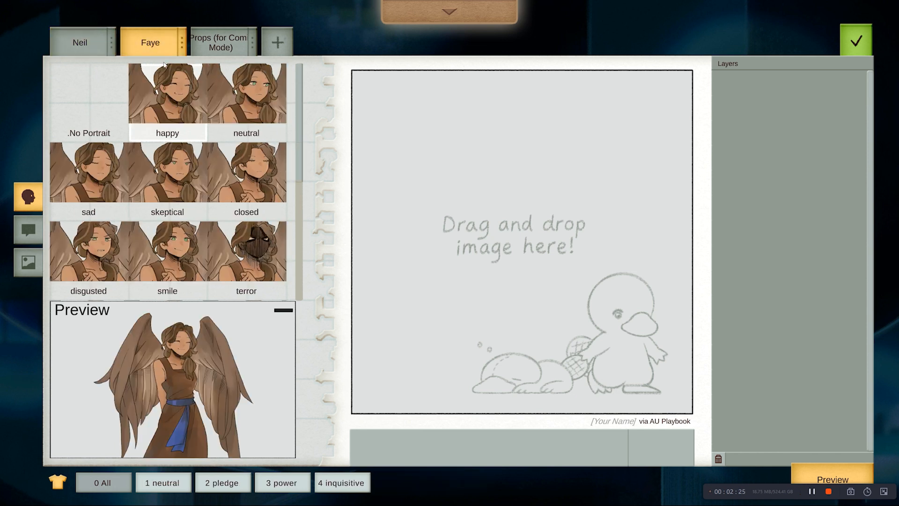
pyautogui.scroll(-5, 187, 206)
pyautogui.scroll(5, 139, 150)
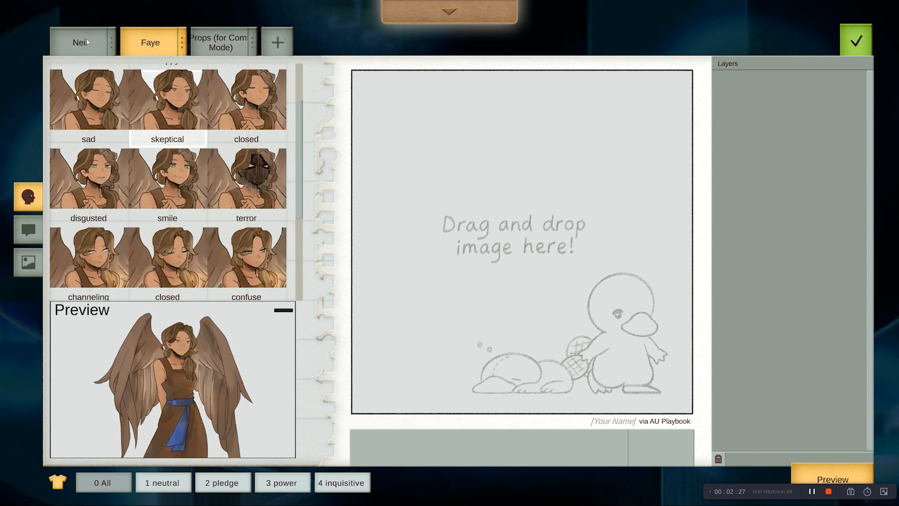
# - Look through Neil's portraits in the white suit and preview the nervous portrait
pyautogui.click(111, 49)
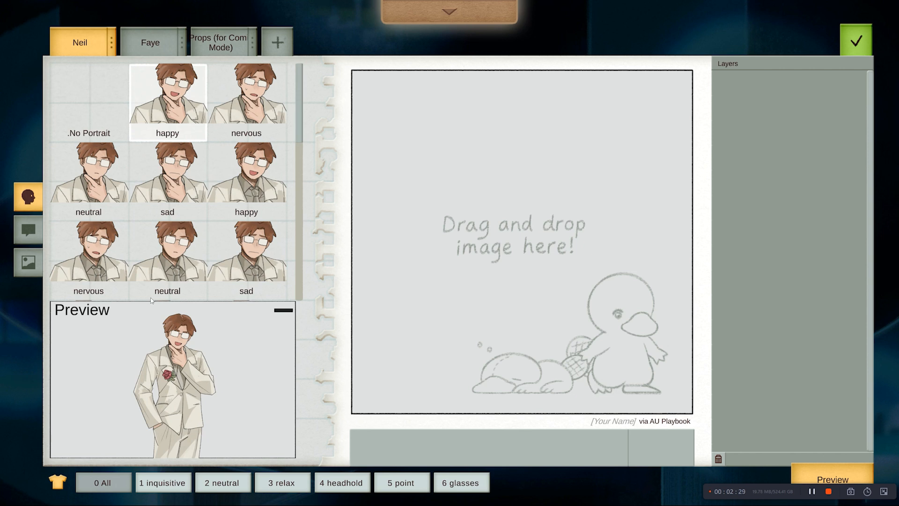
pyautogui.scroll(-3, 189, 210)
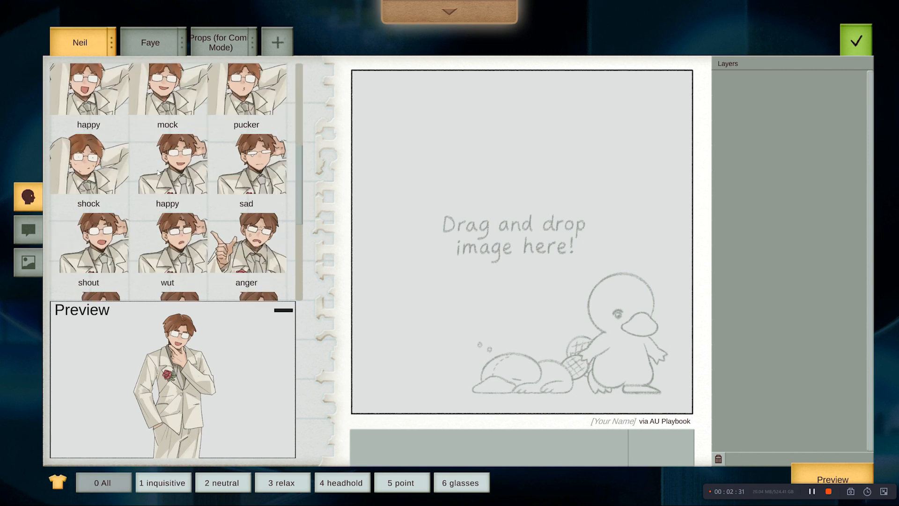
pyautogui.scroll(1, 132, 174)
pyautogui.click(112, 127)
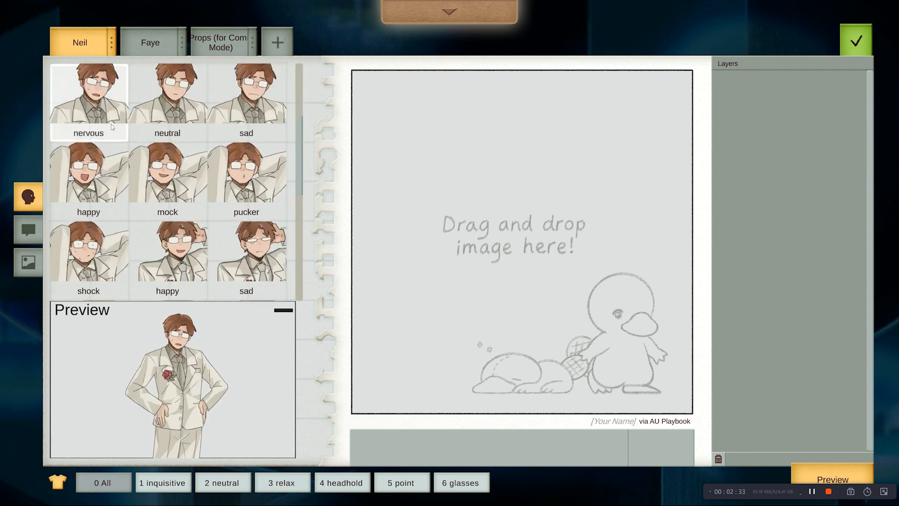
pyautogui.scroll(1, 186, 161)
# - Set Neil's character base to Neil_Inquisitive_C1 and place his mock portrait in the middle of the comic panel
pyautogui.click(63, 484)
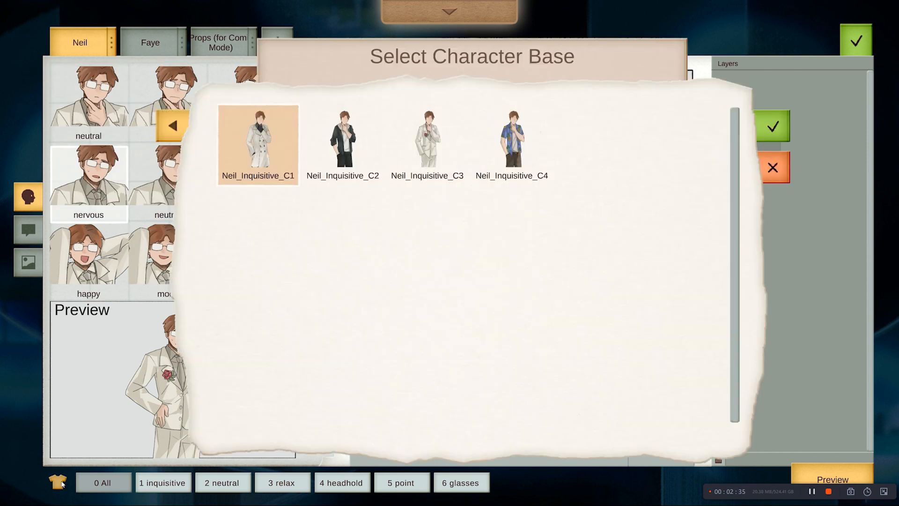
pyautogui.click(265, 154)
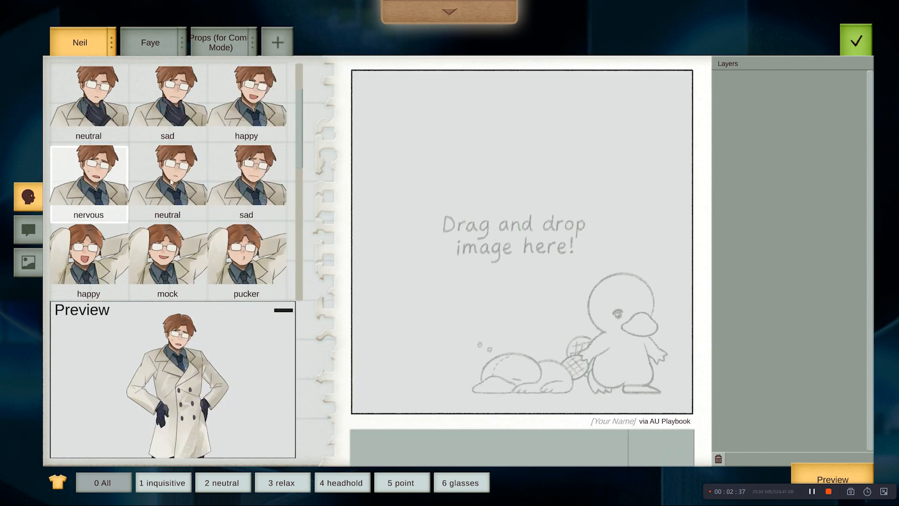
pyautogui.moveTo(207, 247); pyautogui.dragTo(515, 257)
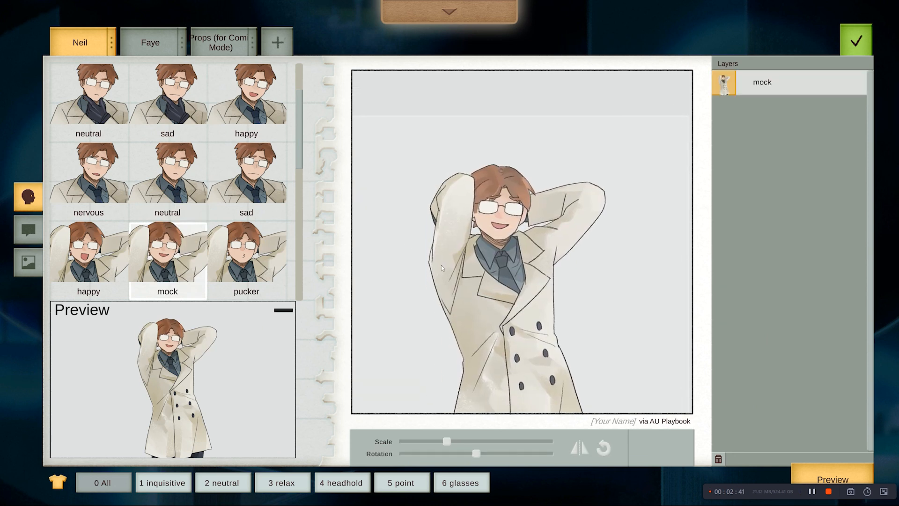
# - Glance at the props, and import the background images of the .SigCorp title
pyautogui.click(236, 49)
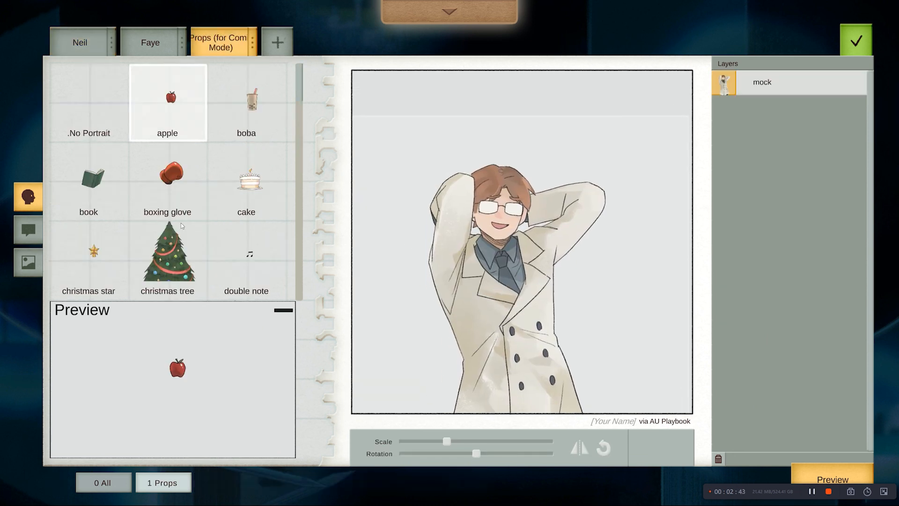
pyautogui.click(28, 263)
pyautogui.click(177, 67)
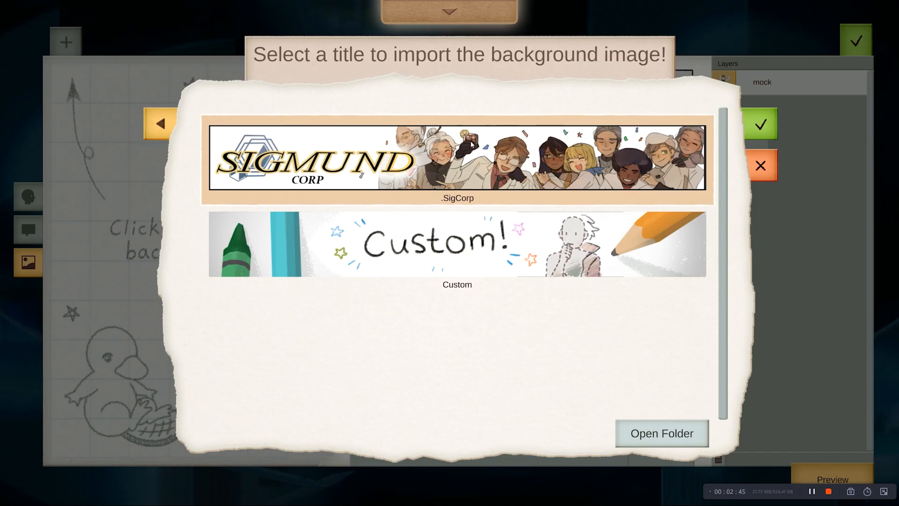
pyautogui.click(482, 186)
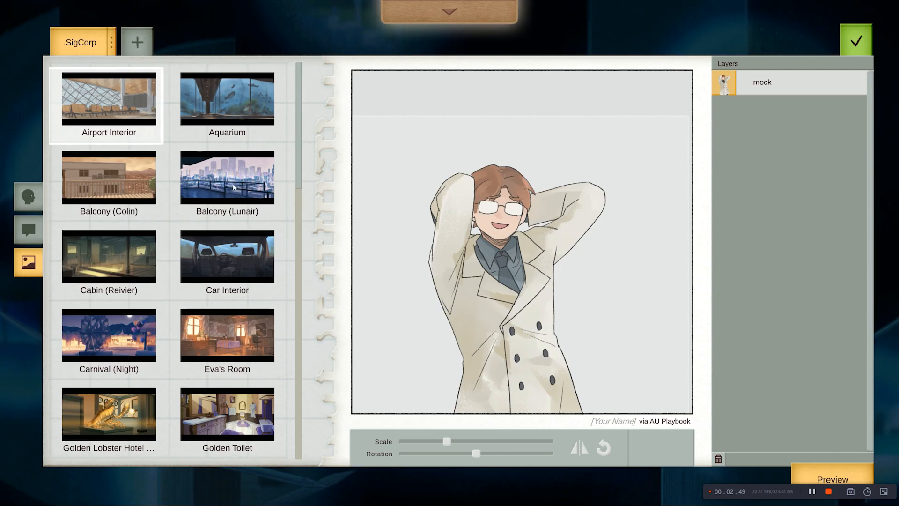
# - Browse the .SigCorp backgrounds and add Neil's Room behind the character in the panel
pyautogui.scroll(-3, 218, 306)
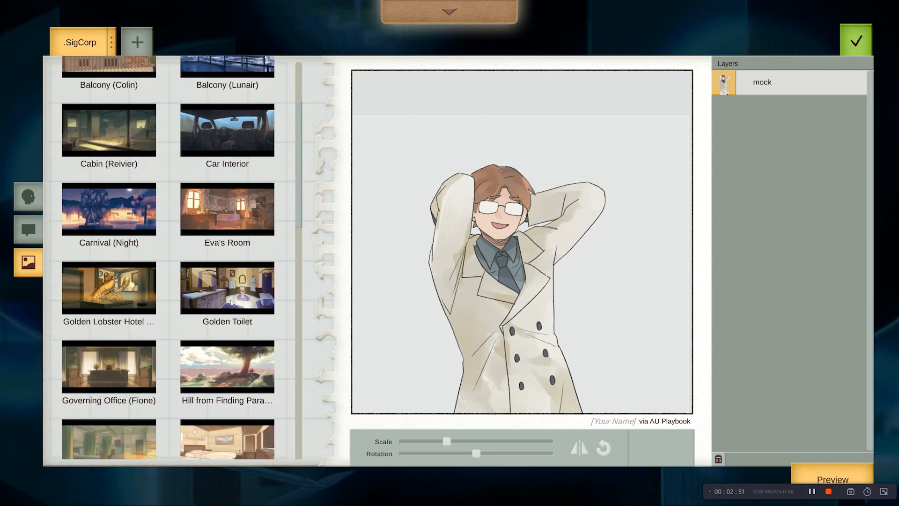
pyautogui.scroll(-6, 217, 306)
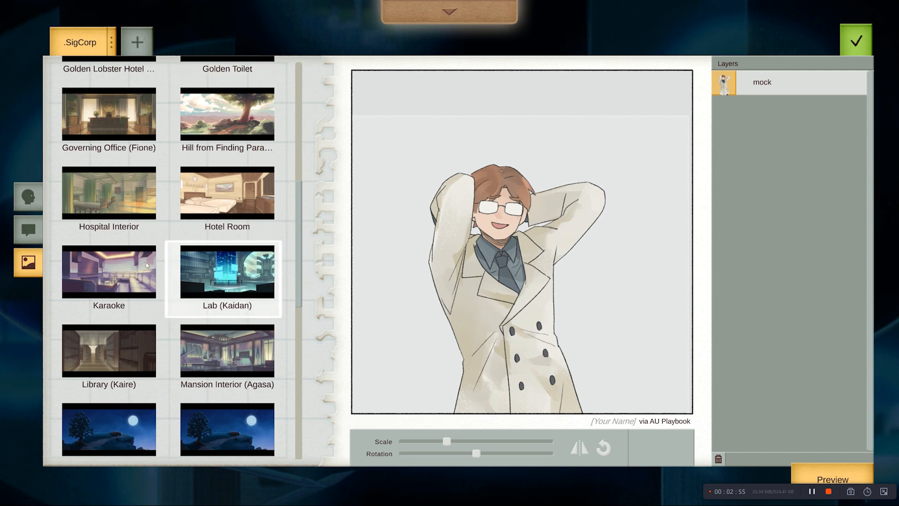
pyautogui.scroll(-2, 140, 251)
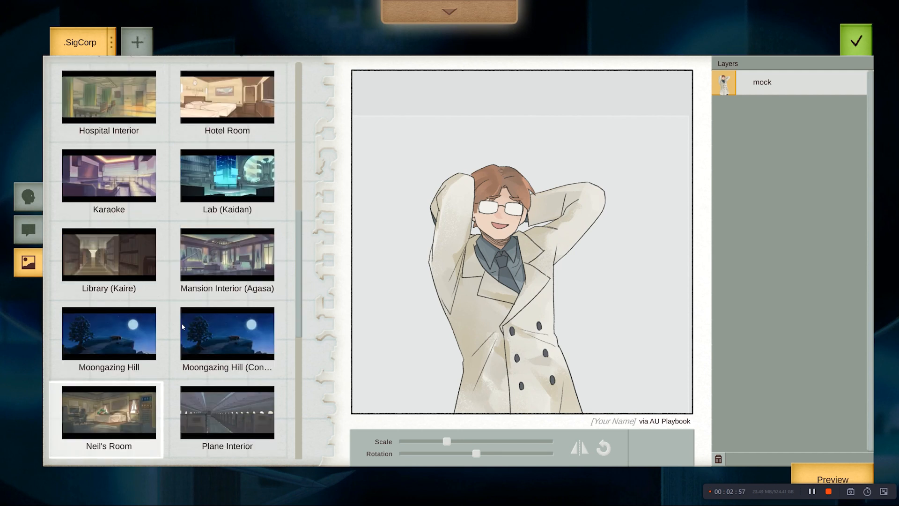
pyautogui.click(110, 433)
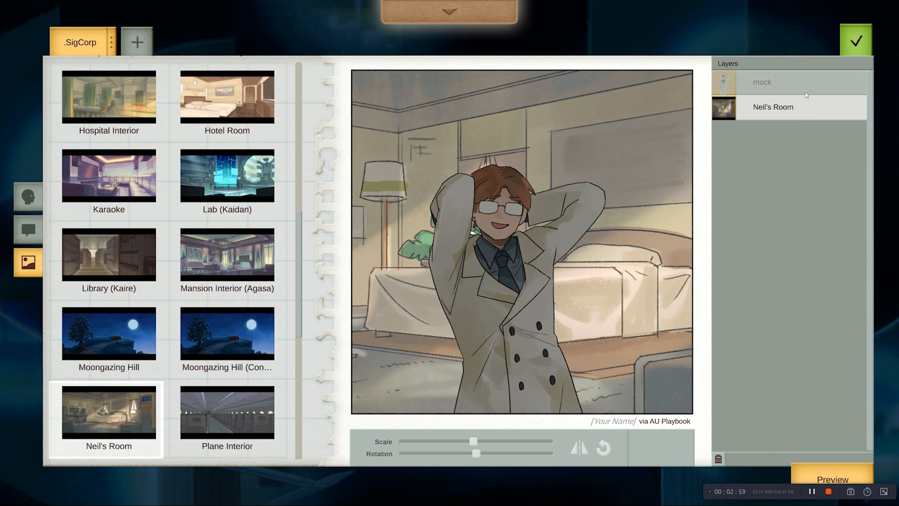
# - Look through the rest of the .SigCorp backgrounds, returning to Airport Interior at the start of the list
pyautogui.scroll(8, 264, 178)
pyautogui.moveTo(297, 142); pyautogui.dragTo(290, 393)
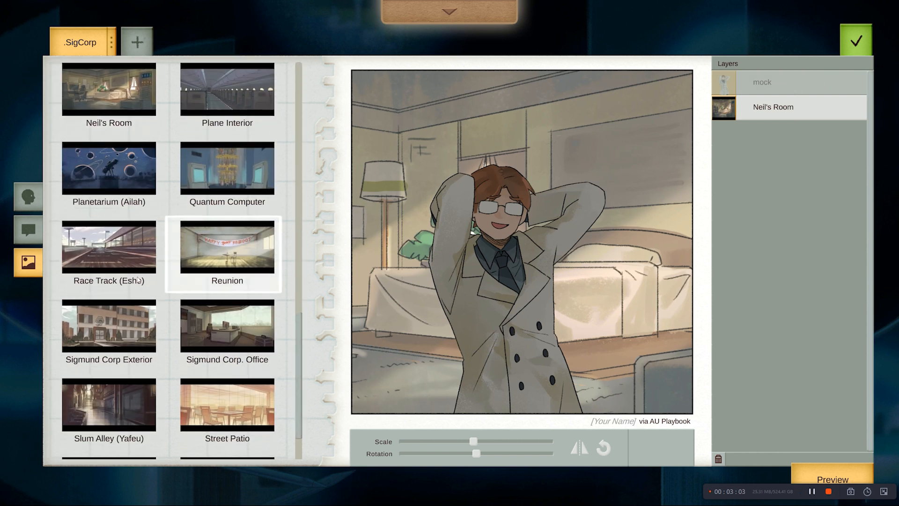
pyautogui.scroll(8, 132, 225)
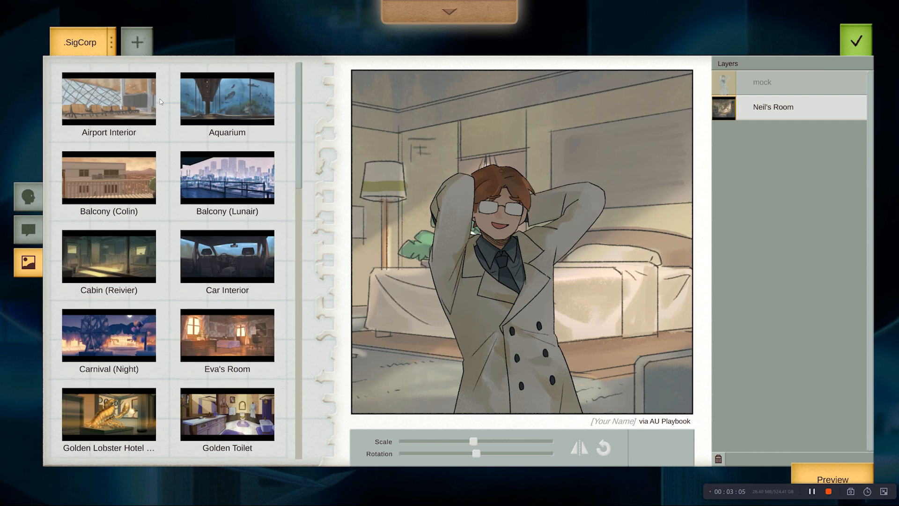
pyautogui.click(123, 104)
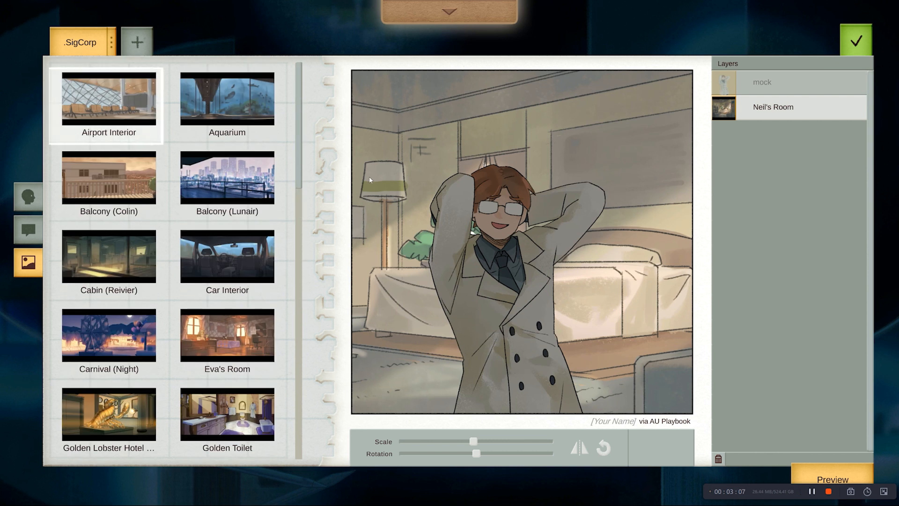
# - Move the mock character slightly upward in the panel, and check switching between the mock and Neil's Room layers
pyautogui.click(763, 84)
pyautogui.moveTo(617, 255); pyautogui.dragTo(623, 227)
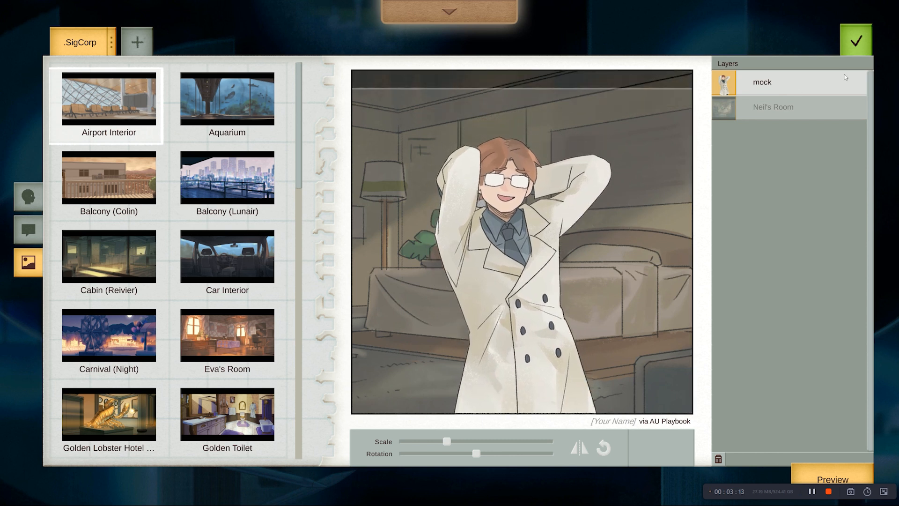
pyautogui.click(775, 107)
pyautogui.click(774, 88)
# - Review the imported Neil, Faye and Props (for Comic Mode) lists, finishing on the props
pyautogui.click(28, 234)
pyautogui.click(31, 197)
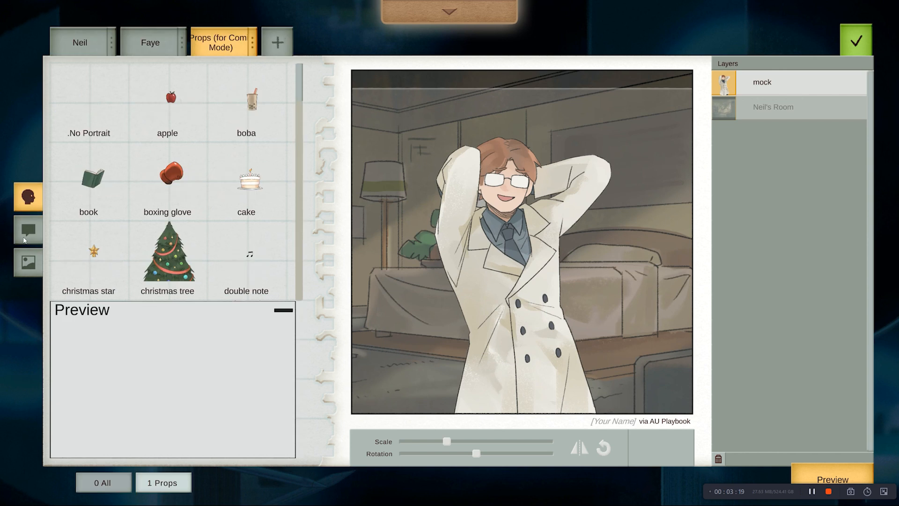
pyautogui.click(152, 49)
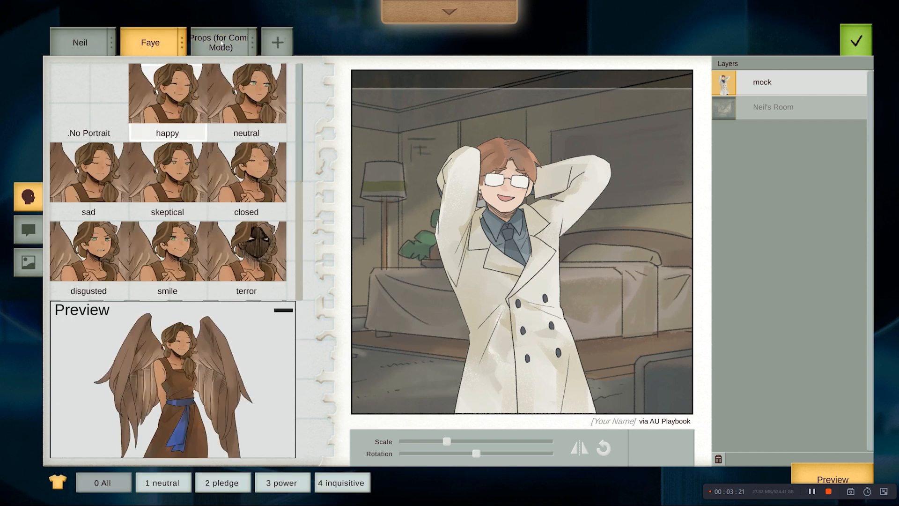
pyautogui.click(220, 43)
pyautogui.click(154, 43)
pyautogui.click(212, 42)
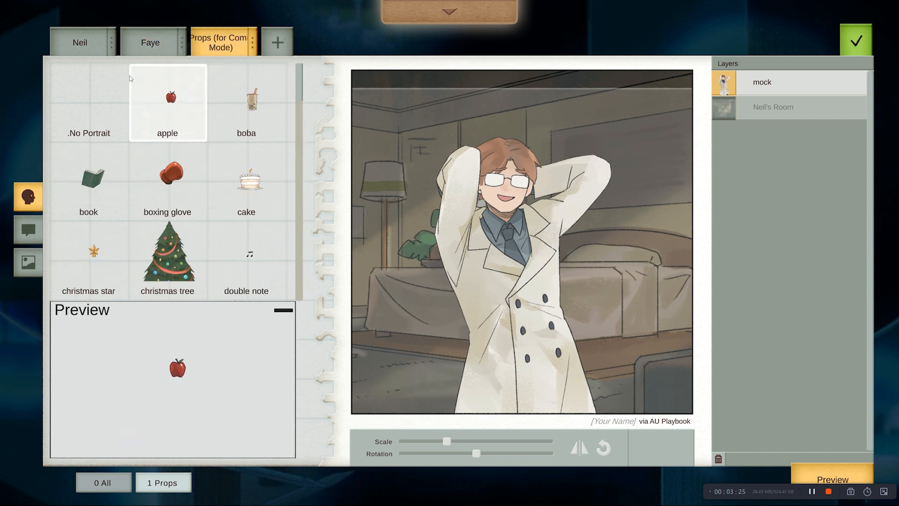
pyautogui.click(88, 49)
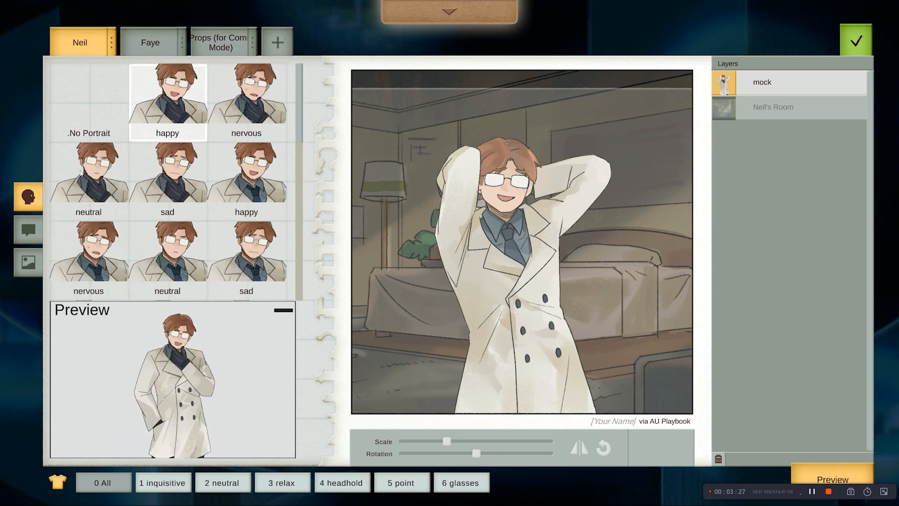
pyautogui.click(154, 46)
pyautogui.click(220, 43)
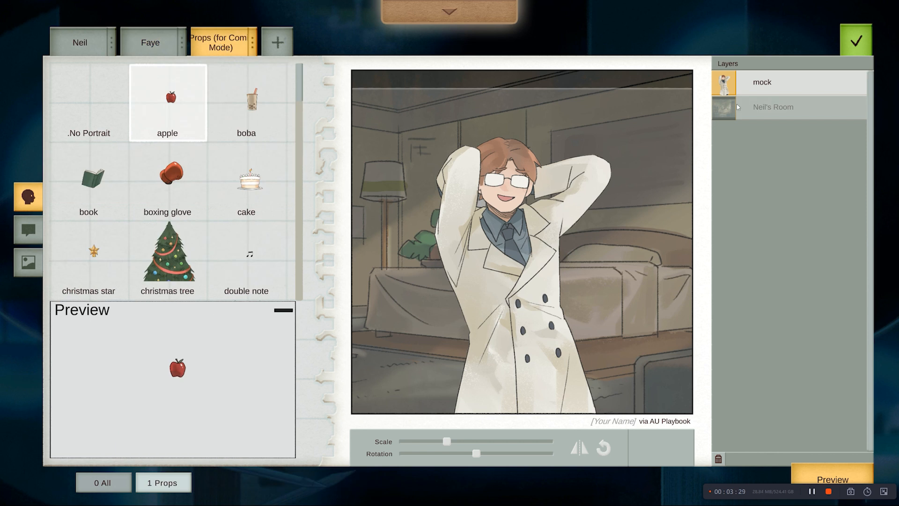
# - Reposition the Neil's Room background layer, scale it down slightly and tilt it slightly clockwise
pyautogui.click(780, 112)
pyautogui.scroll(5, 596, 254)
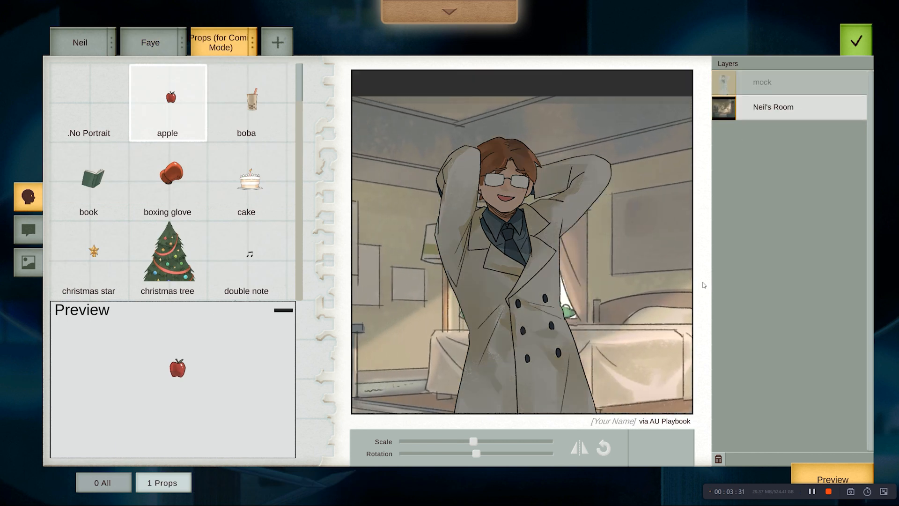
pyautogui.moveTo(596, 254); pyautogui.dragTo(560, 243)
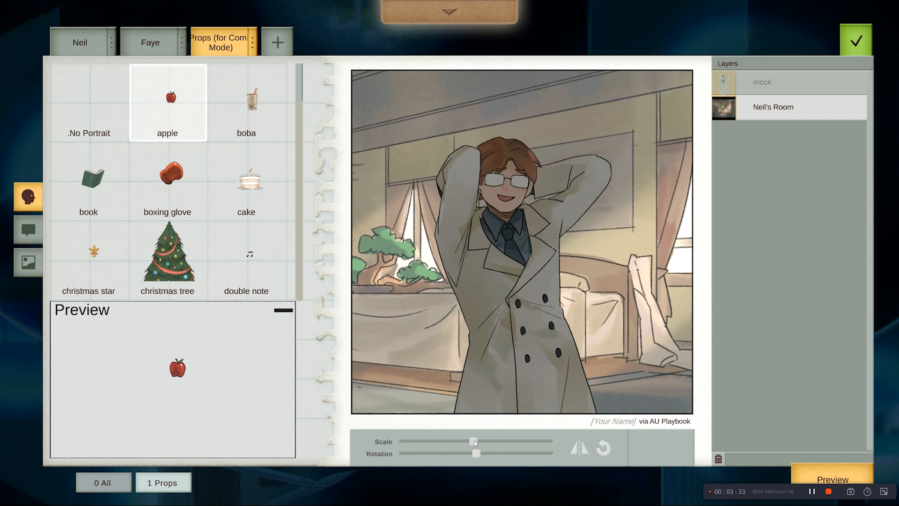
pyautogui.moveTo(473, 441)
pyautogui.mouseDown()
pyautogui.moveTo(403, 446)
pyautogui.moveTo(479, 442)
pyautogui.moveTo(561, 455)
pyautogui.moveTo(456, 455)
pyautogui.moveTo(479, 451)
pyautogui.moveTo(466, 442)
pyautogui.moveTo(482, 455)
pyautogui.mouseUp()
# - Browse the .SigCorp backgrounds down to Plane Interior and Quantum Computer, and return to the start of the list
pyautogui.click(33, 260)
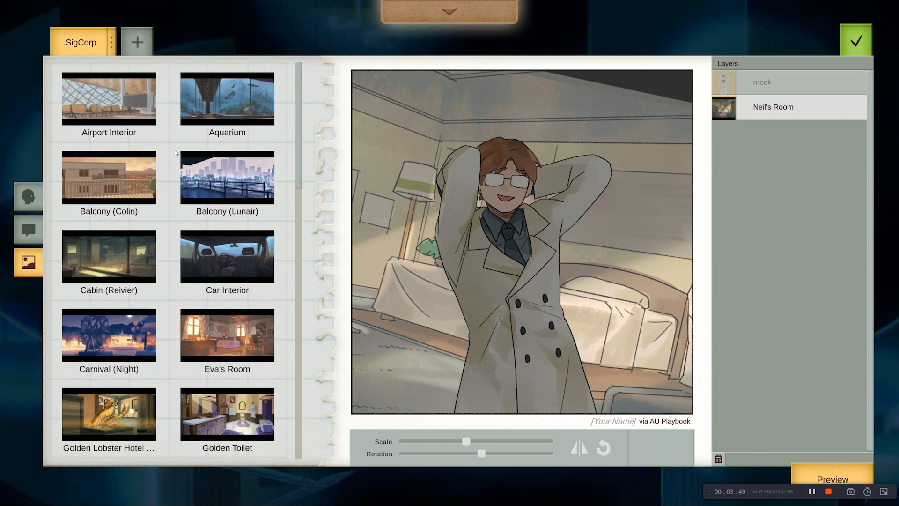
pyautogui.scroll(-5, 122, 265)
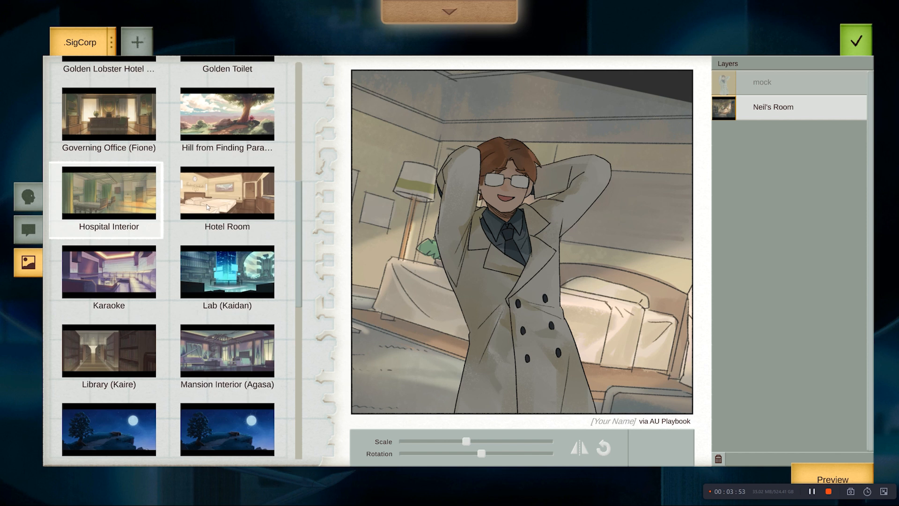
pyautogui.scroll(-1, 216, 253)
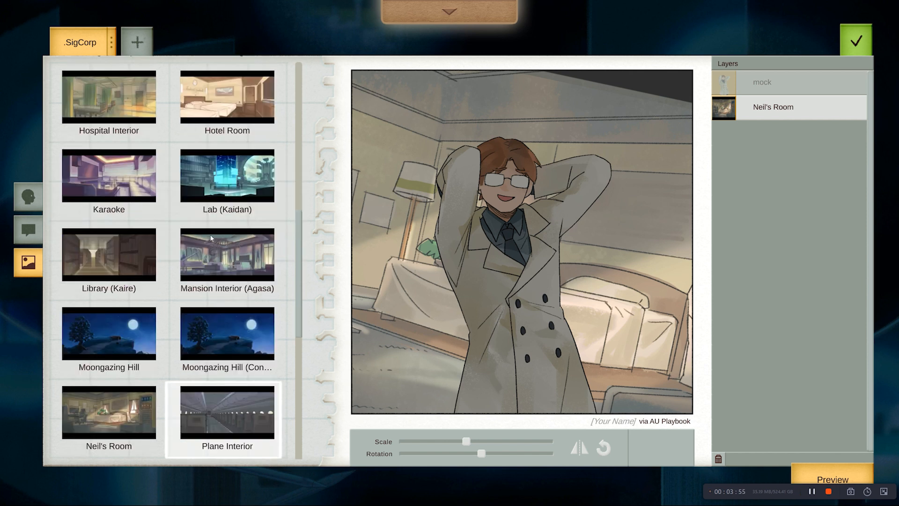
pyautogui.scroll(-2, 218, 254)
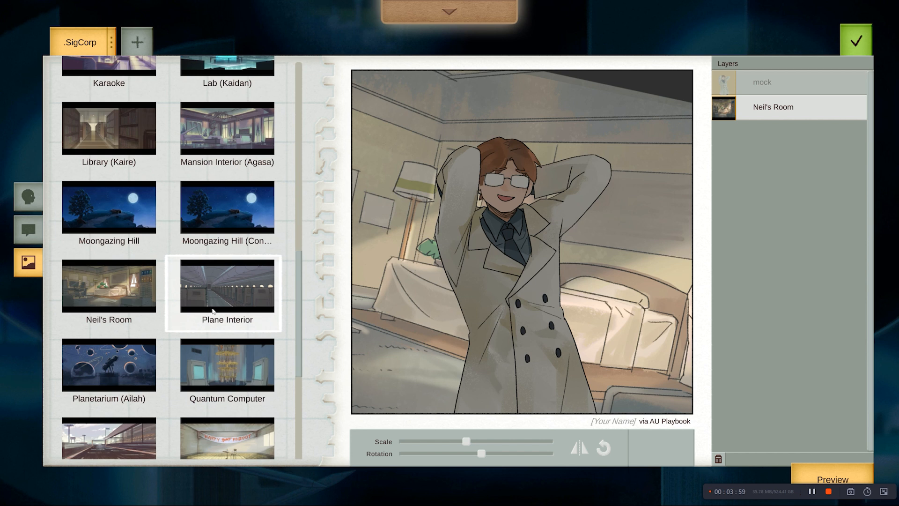
pyautogui.scroll(3, 214, 310)
pyautogui.scroll(1, 215, 201)
pyautogui.scroll(1, 213, 209)
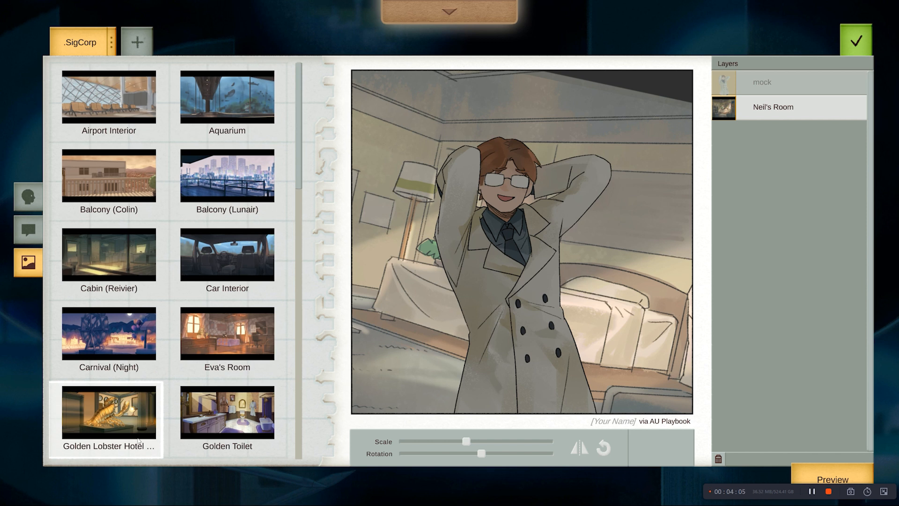
# - Add the Plane Interior background to the panel and move its layer above Neil's Room, directly below mock
pyautogui.scroll(-2, 112, 433)
pyautogui.scroll(-2, 235, 347)
pyautogui.scroll(-2, 241, 344)
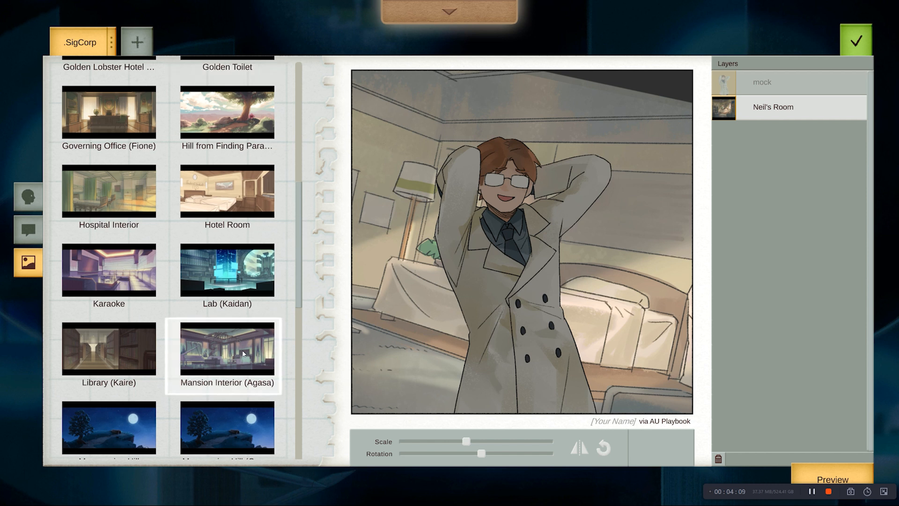
pyautogui.scroll(-2, 229, 367)
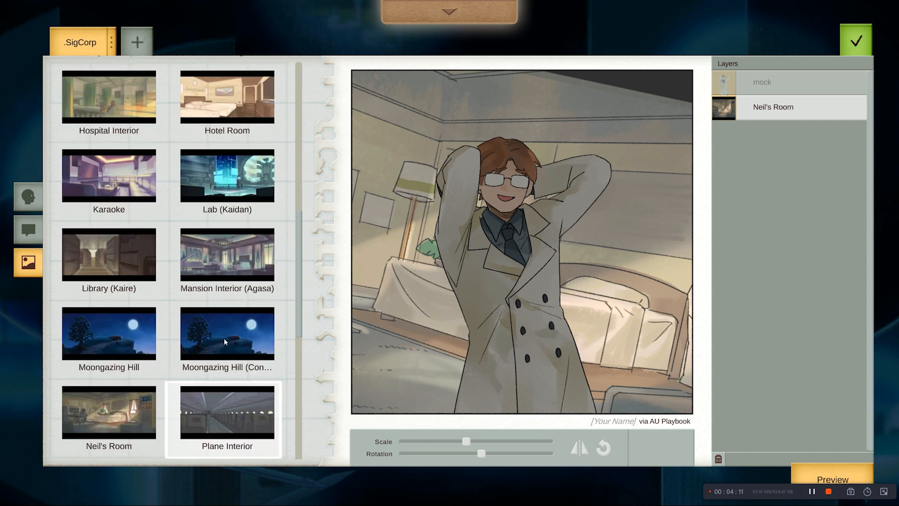
pyautogui.scroll(-2, 208, 364)
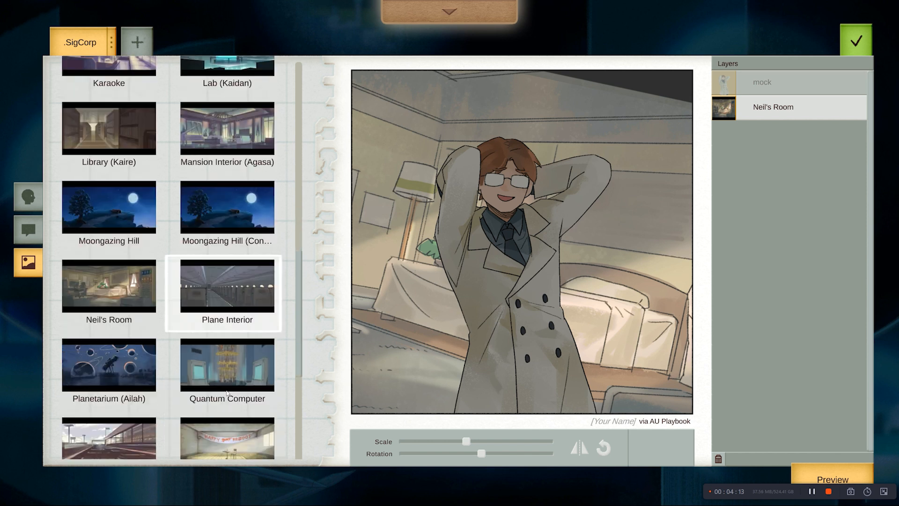
pyautogui.click(224, 301)
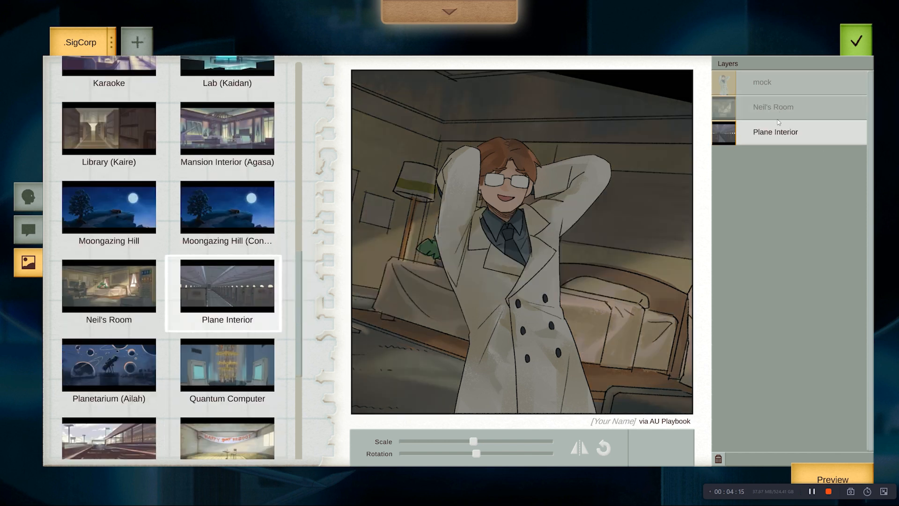
pyautogui.moveTo(775, 132); pyautogui.dragTo(741, 120)
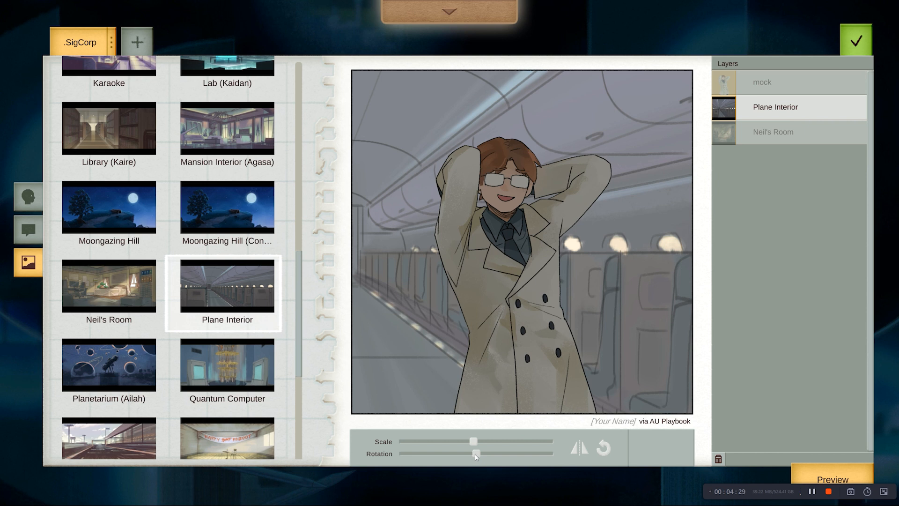
# - Try tilting, shrinking and mirroring the Plane Interior background, and reset its transformations
pyautogui.moveTo(476, 454); pyautogui.dragTo(462, 441)
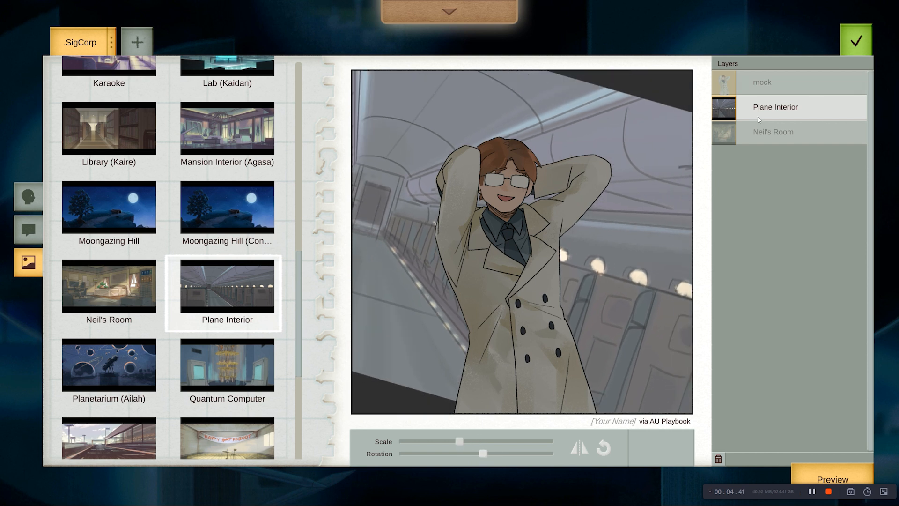
pyautogui.click(580, 452)
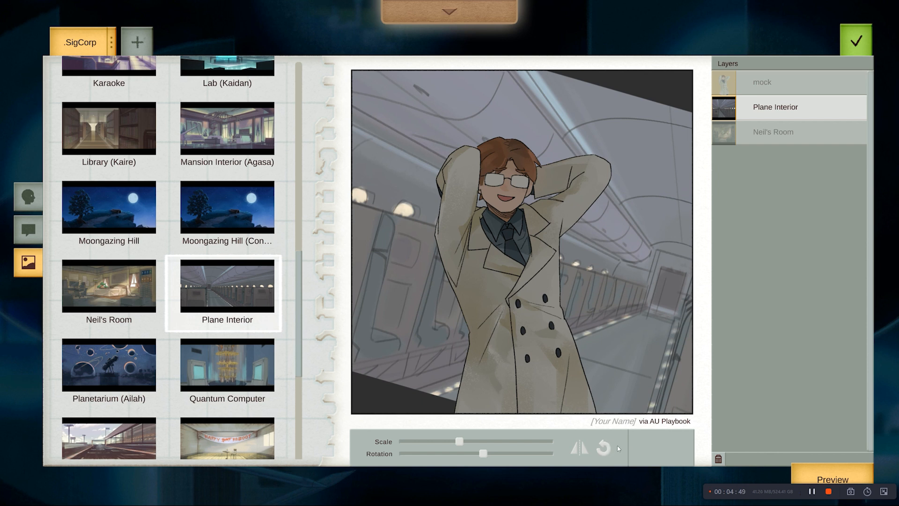
pyautogui.click(604, 444)
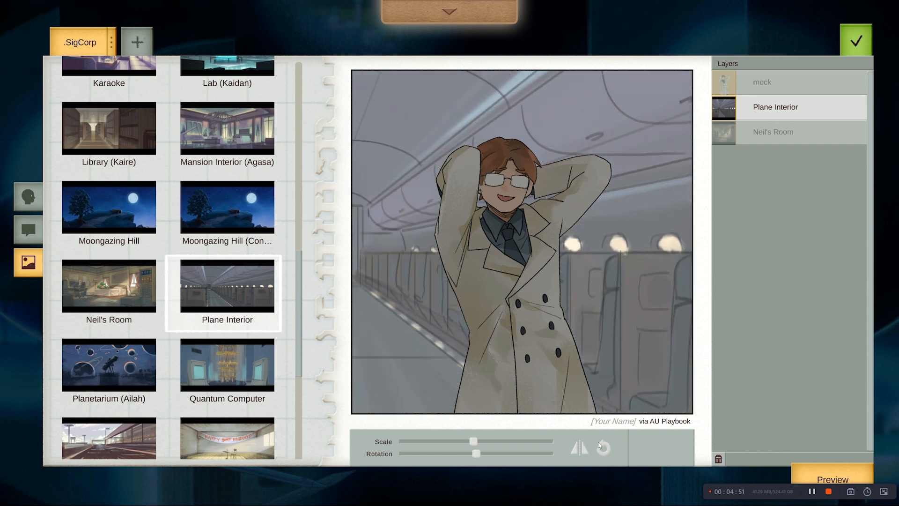
# - Show the character and prop assets again and scale the Plane Interior background up slightly
pyautogui.click(32, 207)
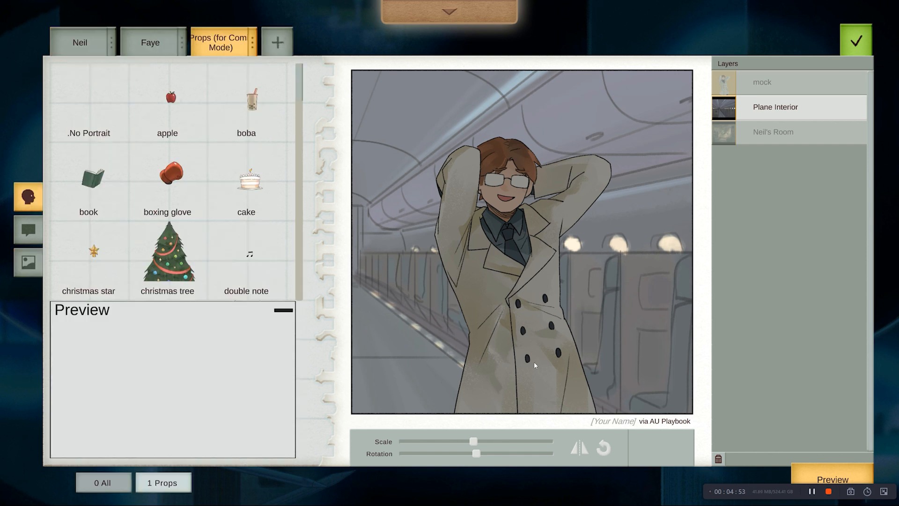
pyautogui.moveTo(473, 441); pyautogui.dragTo(492, 441)
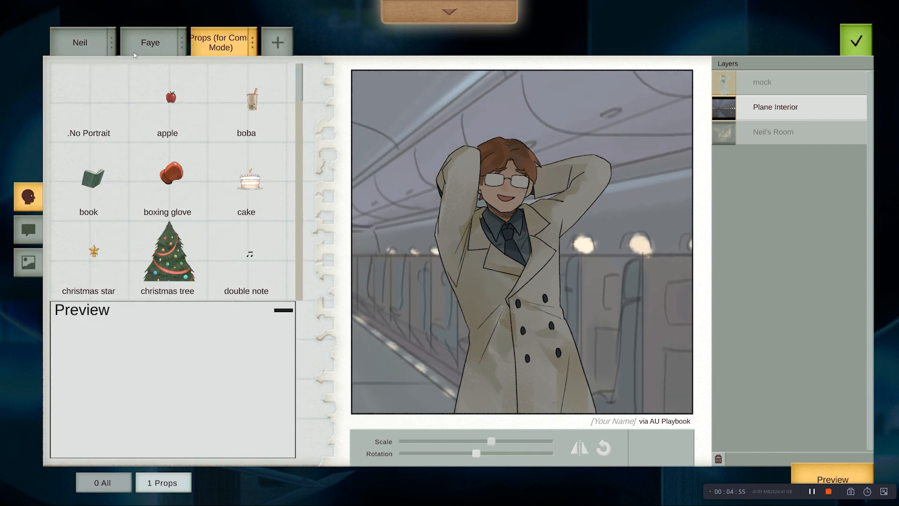
# - Try the mock character at maximum scale and near its original scale, then shrink it and place it at the panel's lower-left corner
pyautogui.click(781, 82)
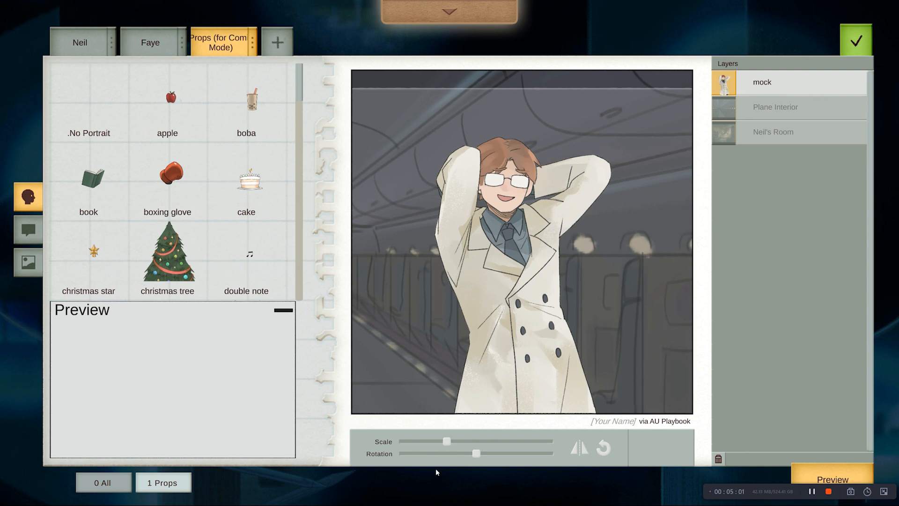
pyautogui.moveTo(447, 441); pyautogui.dragTo(644, 444)
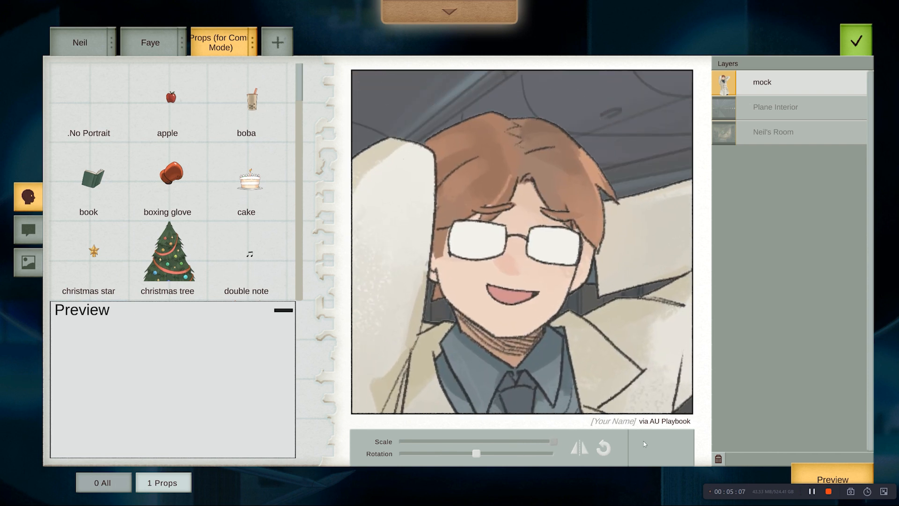
pyautogui.moveTo(556, 445); pyautogui.dragTo(450, 442)
pyautogui.moveTo(576, 403); pyautogui.dragTo(566, 191)
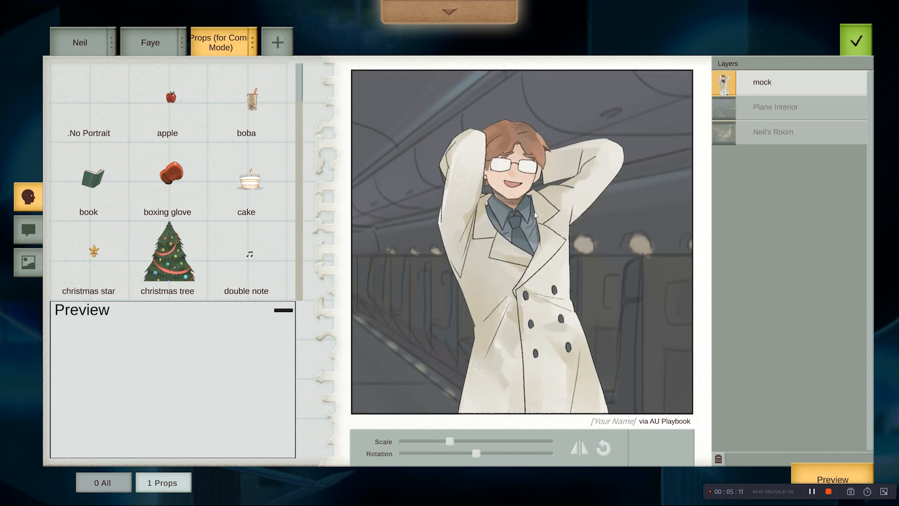
pyautogui.moveTo(451, 442); pyautogui.dragTo(404, 443)
pyautogui.moveTo(548, 267); pyautogui.dragTo(448, 392)
# - Add two happy Neil portraits and a sad one, spacing the second happy one to the left and the sad one to the right
pyautogui.click(77, 47)
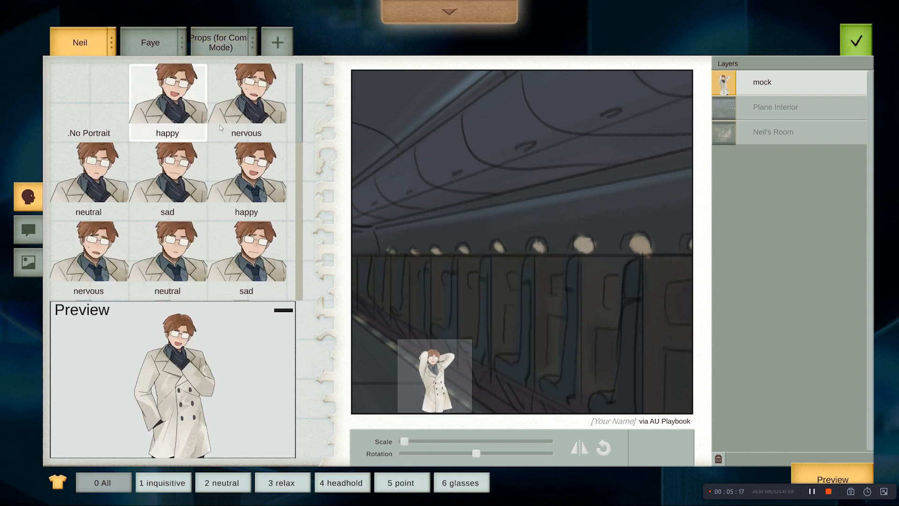
pyautogui.click(176, 111)
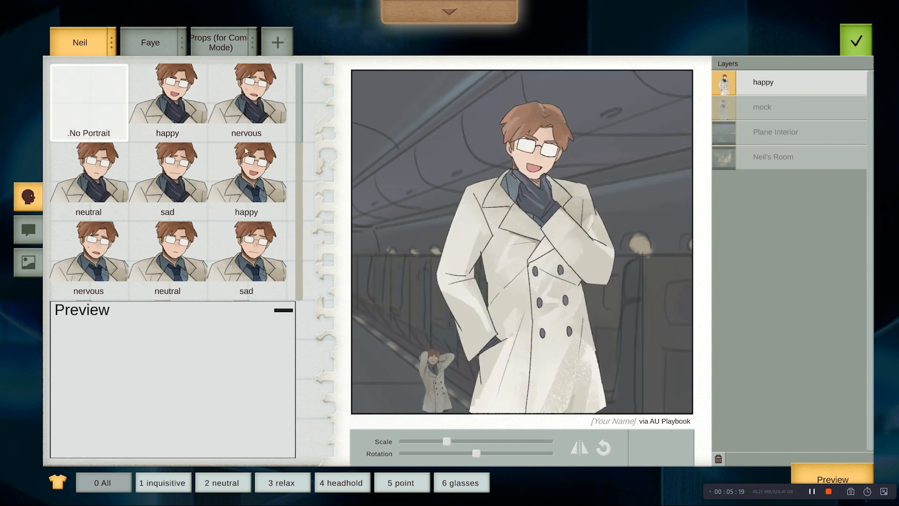
pyautogui.click(226, 169)
pyautogui.moveTo(594, 329); pyautogui.dragTo(463, 370)
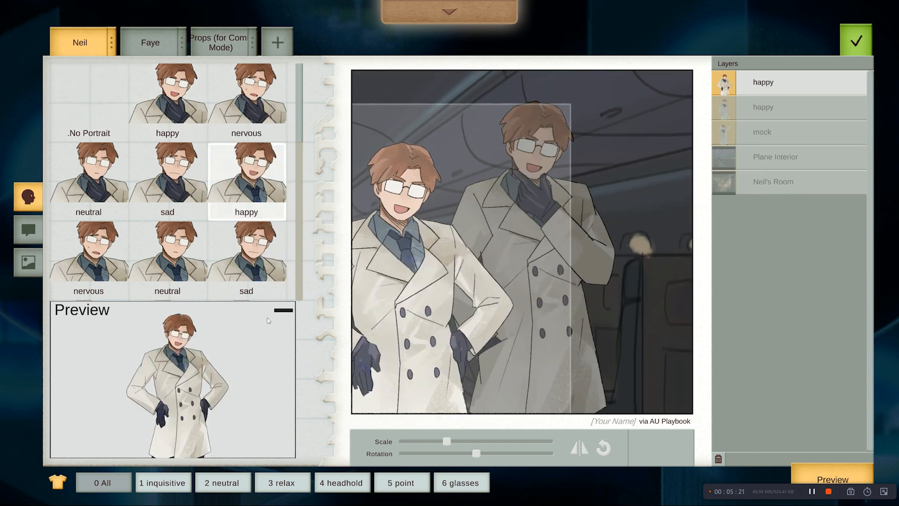
pyautogui.click(246, 259)
pyautogui.moveTo(545, 287); pyautogui.dragTo(668, 302)
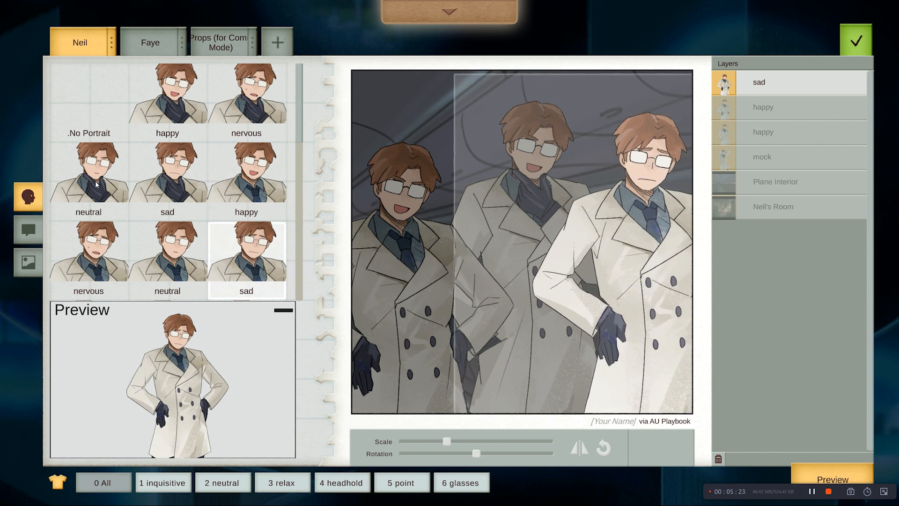
# - Add a neutral Neil left of centre and a gloved happy Neil in front of the group, and preview the panel
pyautogui.click(97, 184)
pyautogui.moveTo(516, 242); pyautogui.dragTo(524, 291)
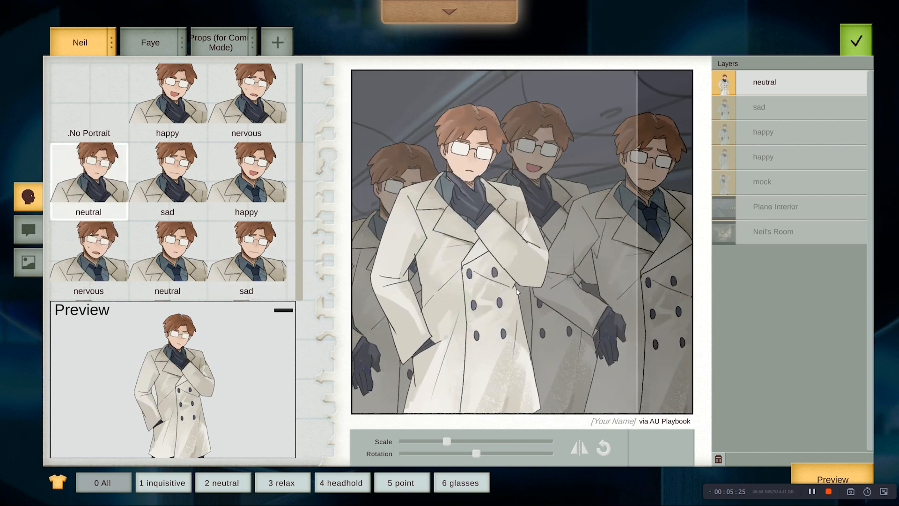
pyautogui.click(167, 98)
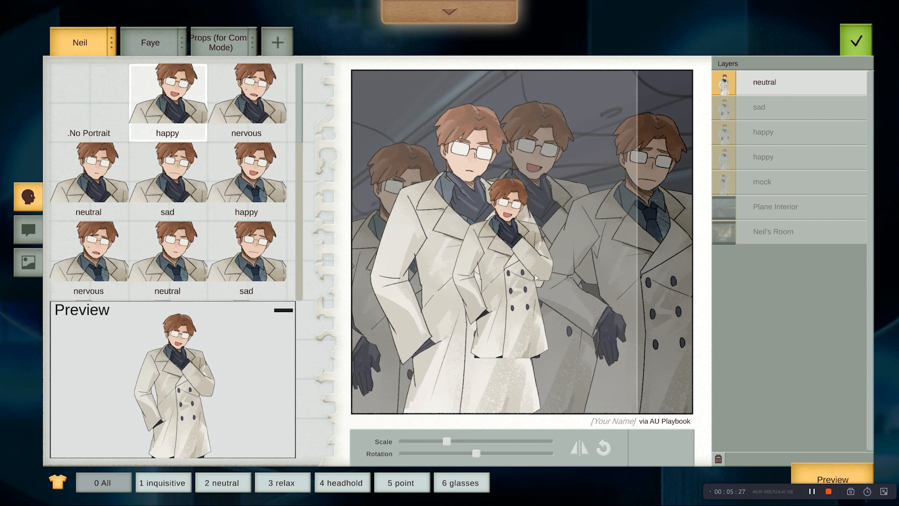
pyautogui.moveTo(568, 299); pyautogui.dragTo(539, 331)
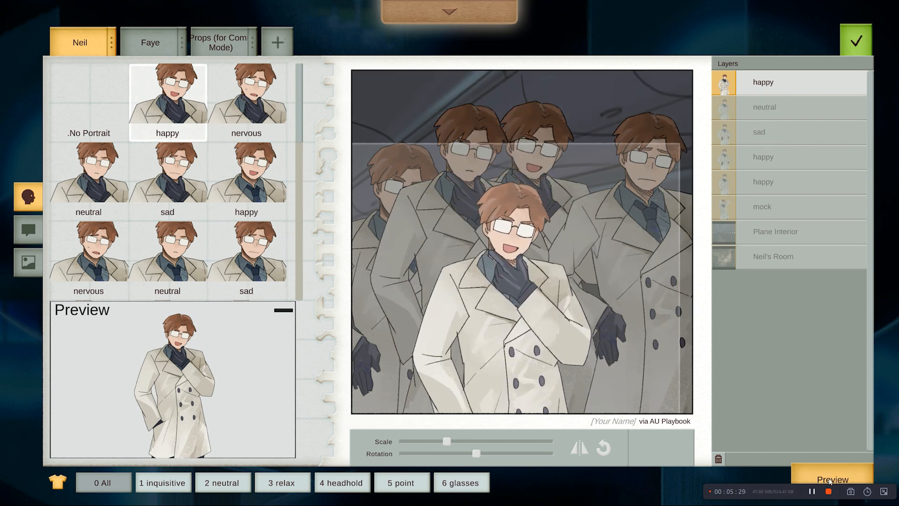
pyautogui.click(832, 479)
pyautogui.click(746, 349)
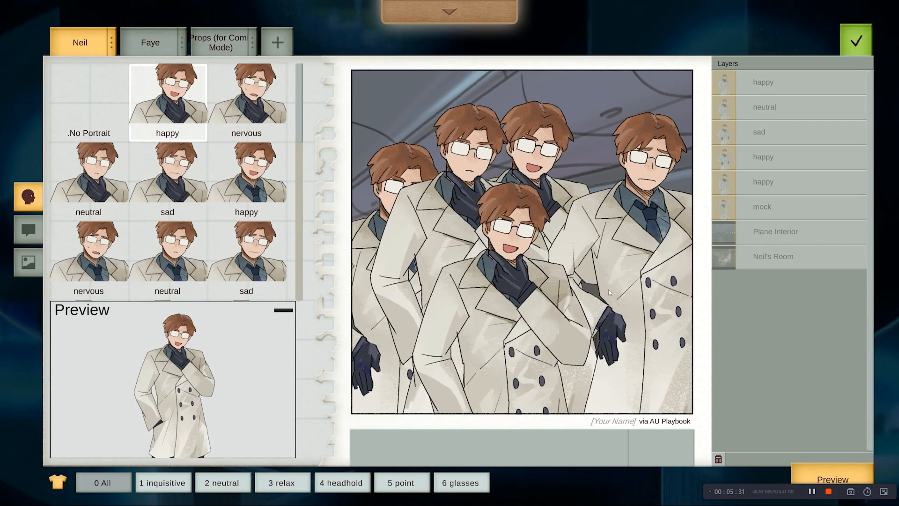
# - Move the Plane Interior layer directly below the topmost happy layer, covering the other Neil portraits
pyautogui.click(779, 113)
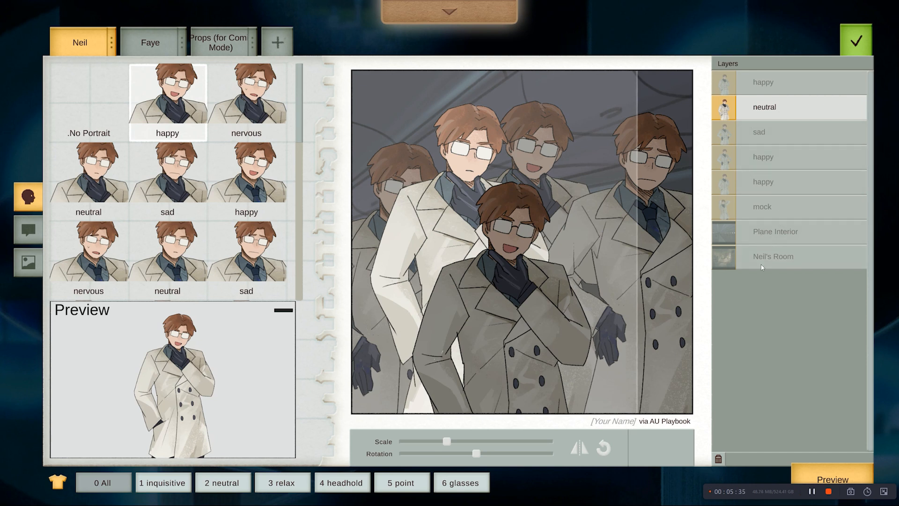
pyautogui.moveTo(761, 232); pyautogui.dragTo(779, 110)
pyautogui.click(778, 109)
pyautogui.click(778, 85)
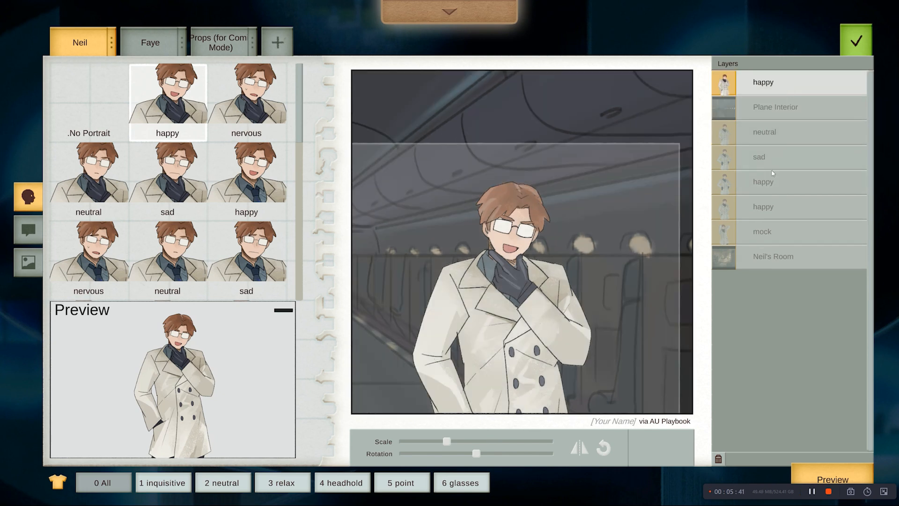
# - Move the topmost happy Neil slightly upward in the panel and open the Props (for Comic Mode) list
pyautogui.click(757, 103)
pyautogui.click(764, 79)
pyautogui.moveTo(577, 265); pyautogui.dragTo(565, 203)
pyautogui.click(239, 49)
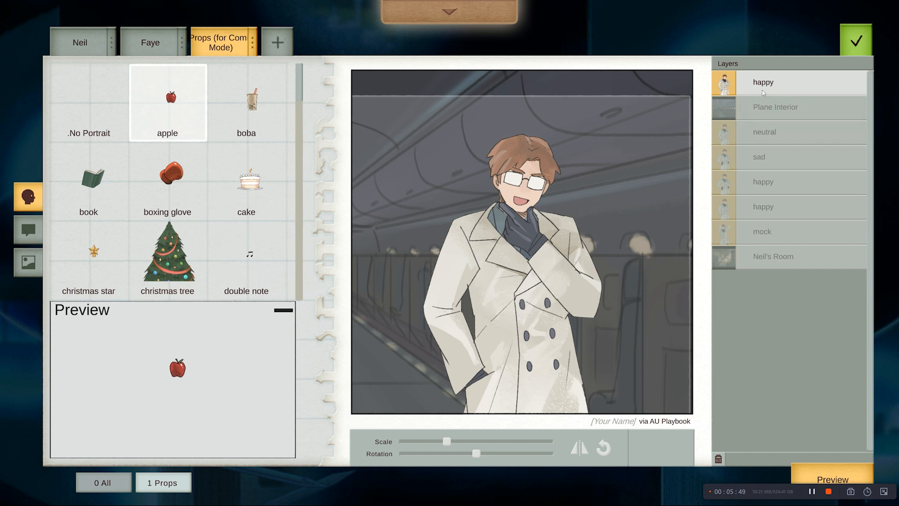
# - Bring the mock layer to the top, move the front happy layer below sad, and enlarge and centre the mock character
pyautogui.moveTo(761, 239); pyautogui.dragTo(764, 75)
pyautogui.moveTo(764, 112); pyautogui.dragTo(759, 185)
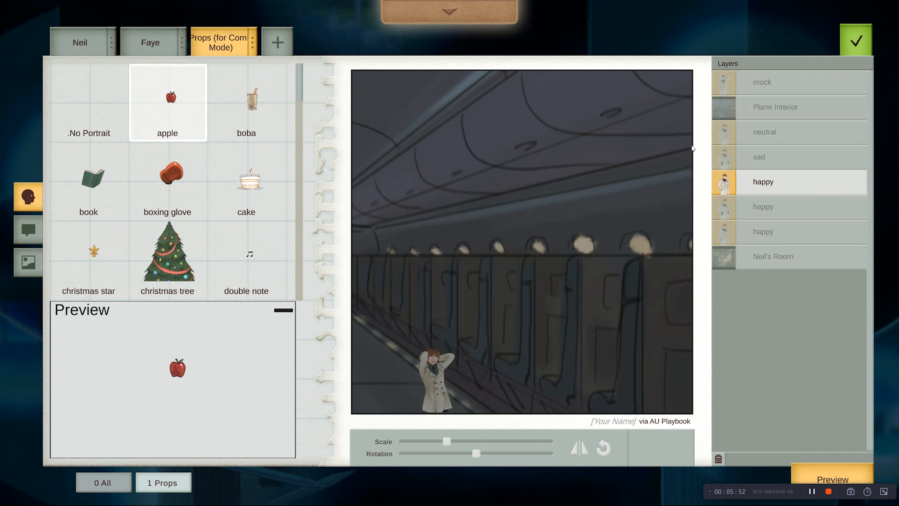
pyautogui.click(774, 92)
pyautogui.moveTo(405, 441); pyautogui.dragTo(456, 441)
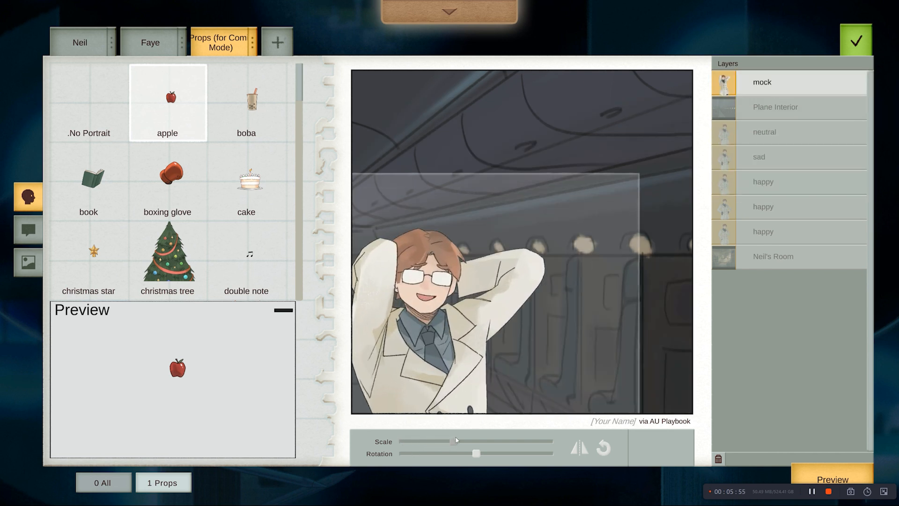
pyautogui.moveTo(469, 346); pyautogui.dragTo(556, 246)
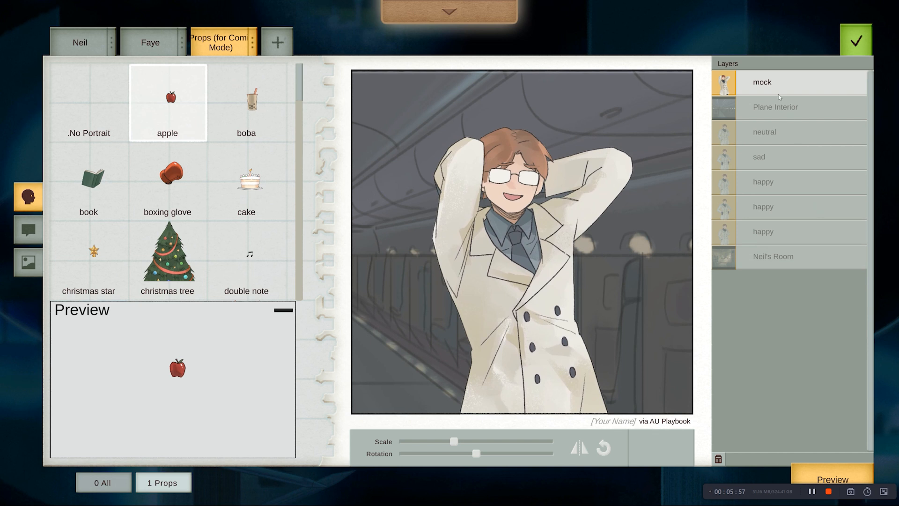
# - Move the Neil's Room layer directly below mock and reset the background's scale and rotation
pyautogui.moveTo(762, 263); pyautogui.dragTo(782, 106)
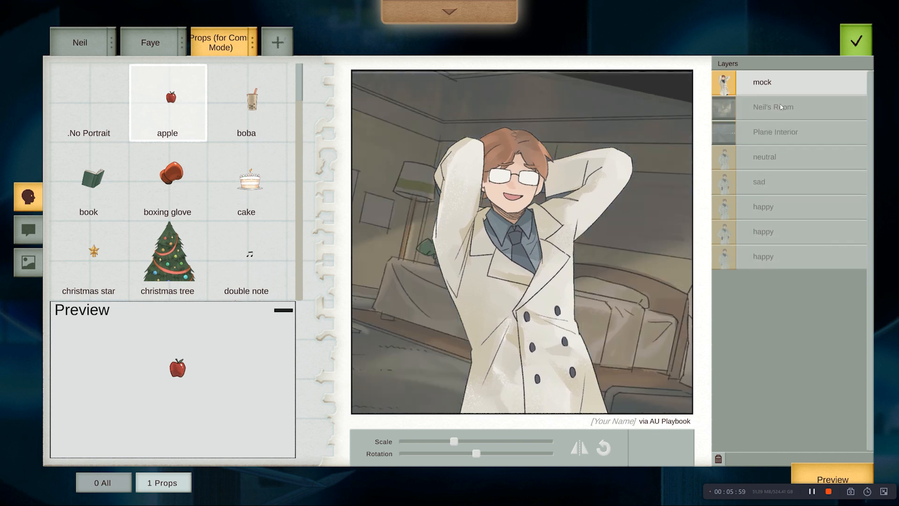
pyautogui.click(783, 107)
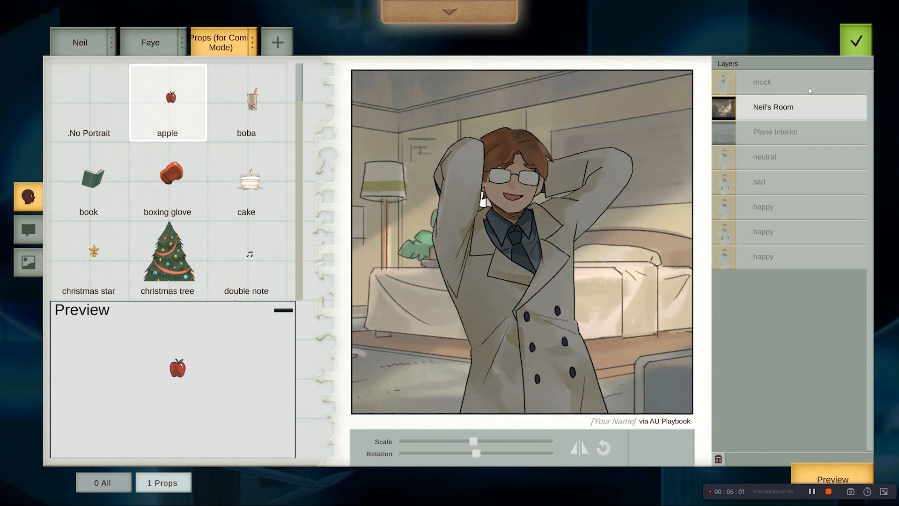
pyautogui.click(811, 92)
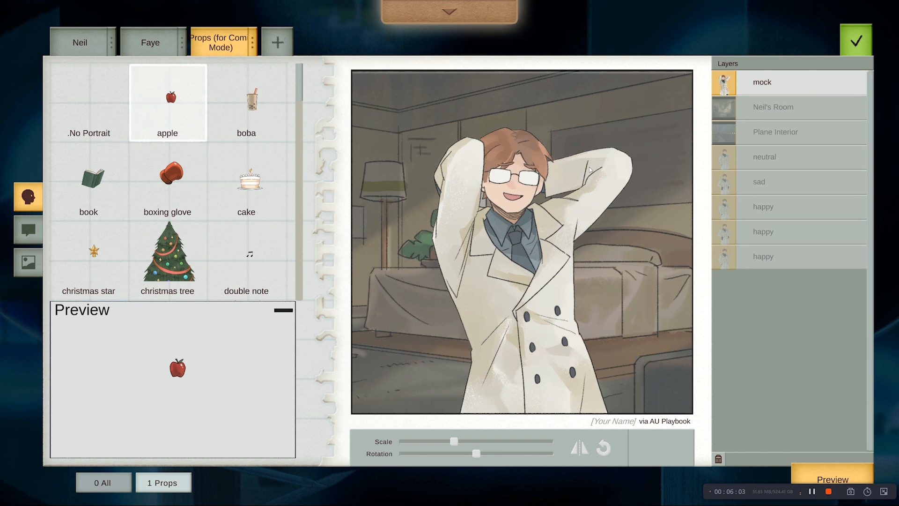
# - Nudge the mock character slightly to the right, deselect all layers, and preview the panel
pyautogui.click(758, 117)
pyautogui.click(757, 84)
pyautogui.moveTo(542, 271); pyautogui.dragTo(547, 270)
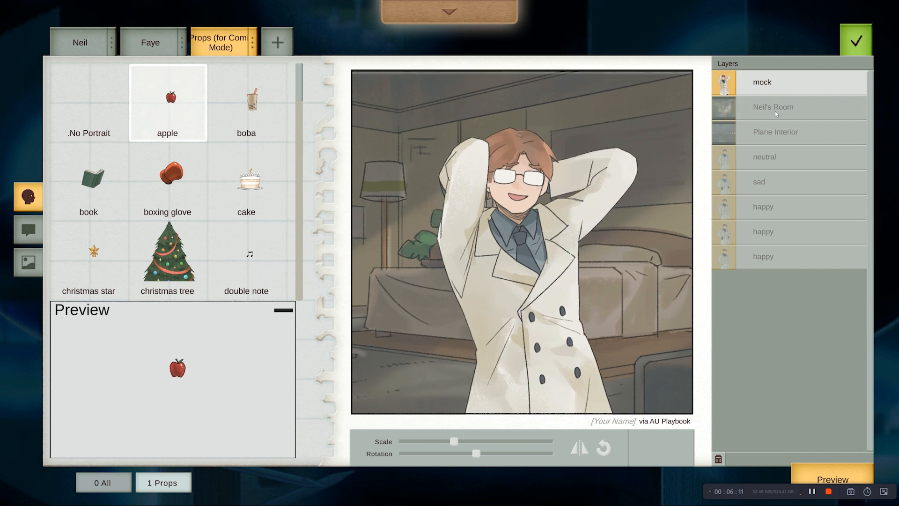
pyautogui.click(755, 280)
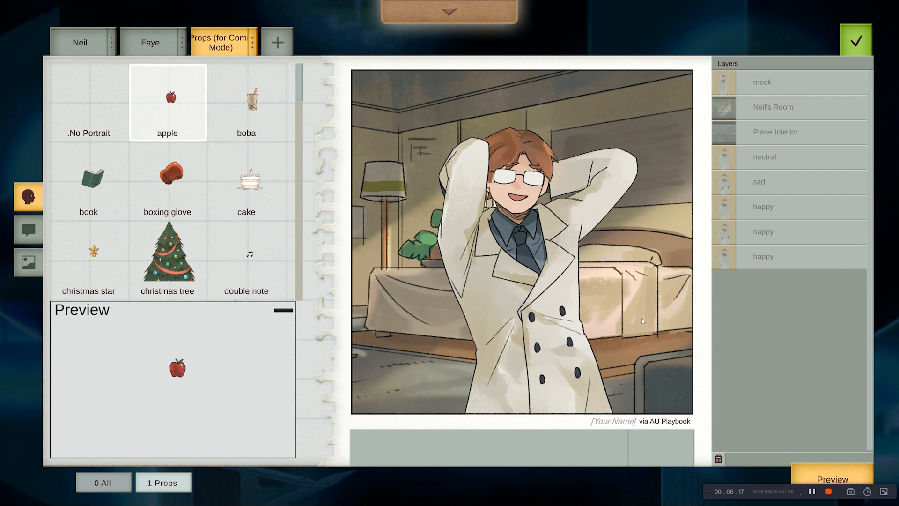
pyautogui.click(825, 474)
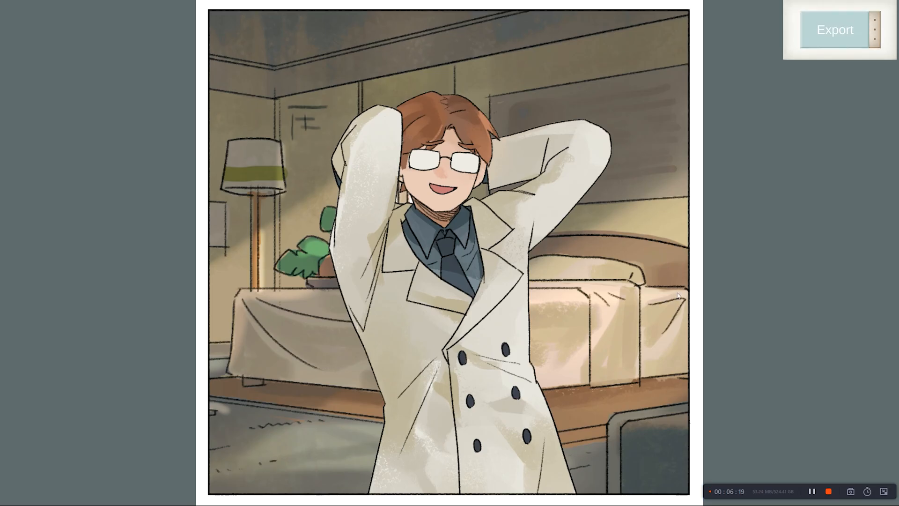
pyautogui.click(811, 317)
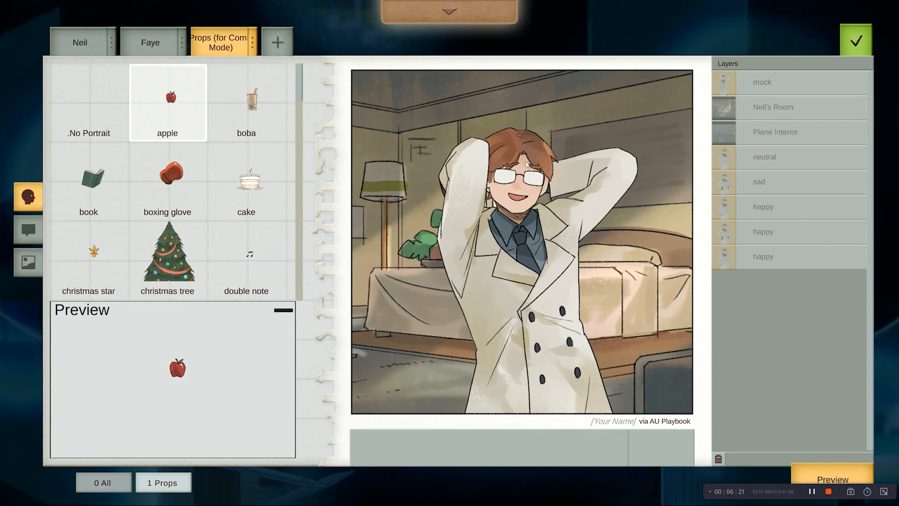
# - Add the cake prop to the panel, enlarge it and place it in front of Neil's chest
pyautogui.moveTo(253, 190); pyautogui.dragTo(481, 289)
pyautogui.moveTo(537, 262)
pyautogui.mouseDown()
pyautogui.moveTo(542, 270)
pyautogui.moveTo(529, 273)
pyautogui.moveTo(534, 251)
pyautogui.mouseUp()
pyautogui.moveTo(442, 445); pyautogui.dragTo(460, 443)
pyautogui.moveTo(530, 275)
pyautogui.mouseDown()
pyautogui.moveTo(533, 295)
pyautogui.moveTo(532, 286)
pyautogui.mouseUp()
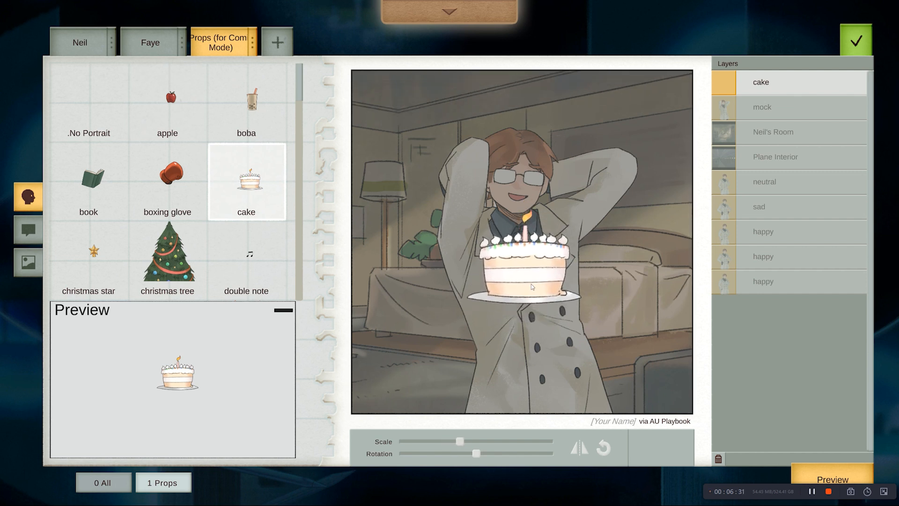
# - Open the collection of speech bubbles and effects
pyautogui.click(29, 229)
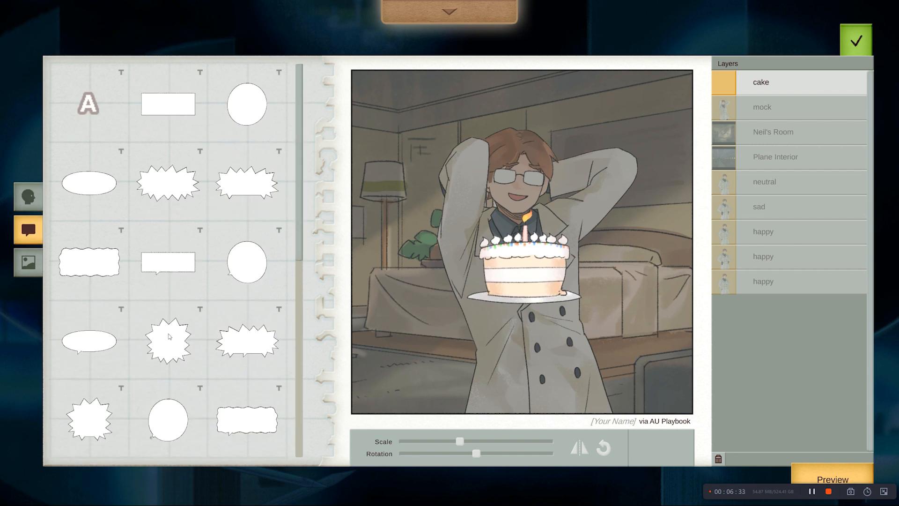
pyautogui.scroll(-3, 169, 398)
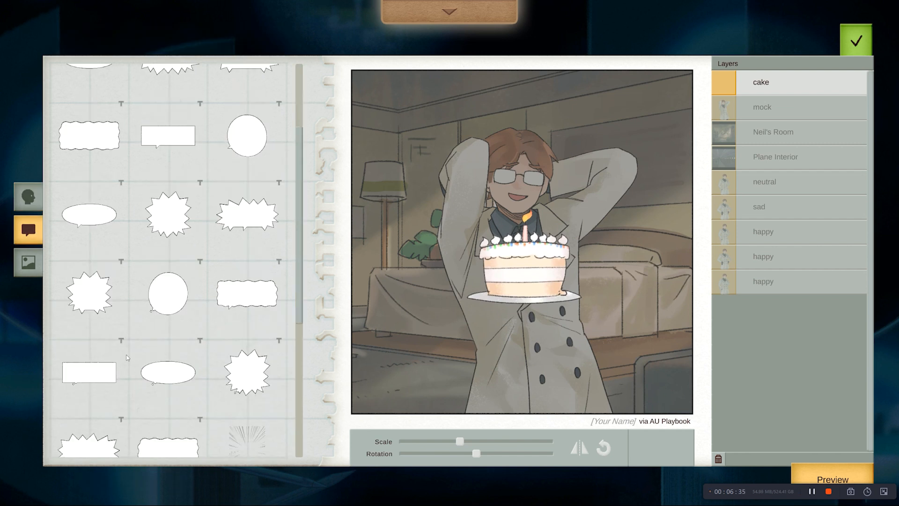
pyautogui.moveTo(90, 218); pyautogui.dragTo(482, 153)
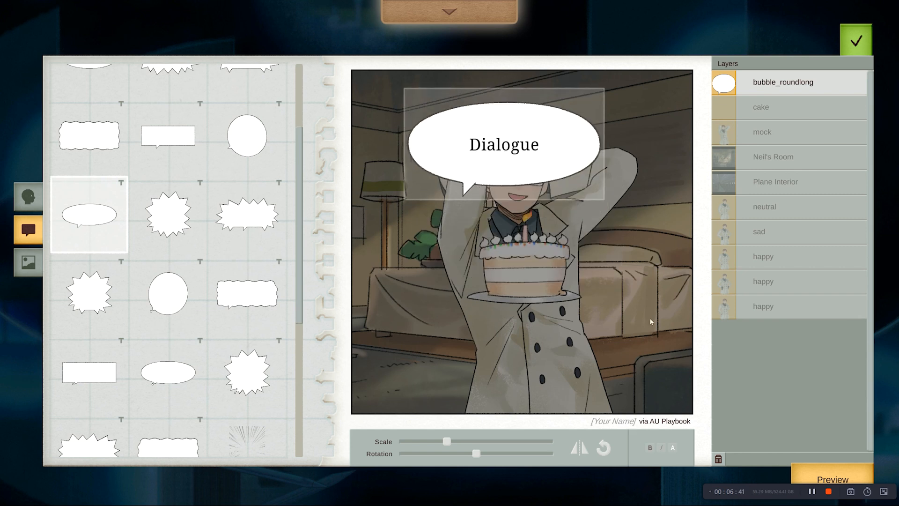
pyautogui.press('Delete')
pyautogui.scroll(3, 181, 173)
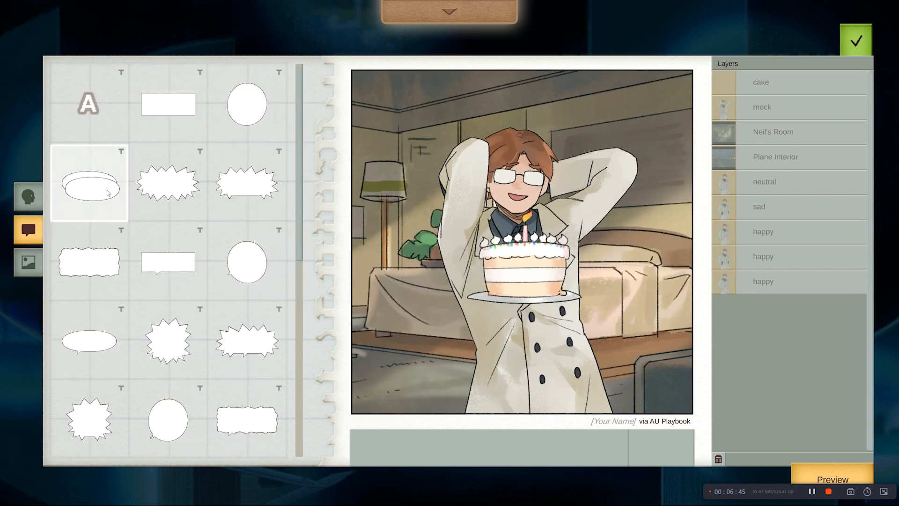
# - Add the tailless long oval bubble to the panel and replace its text with "Oh, you didn't have to!"
pyautogui.click(89, 190)
pyautogui.moveTo(556, 237); pyautogui.dragTo(505, 141)
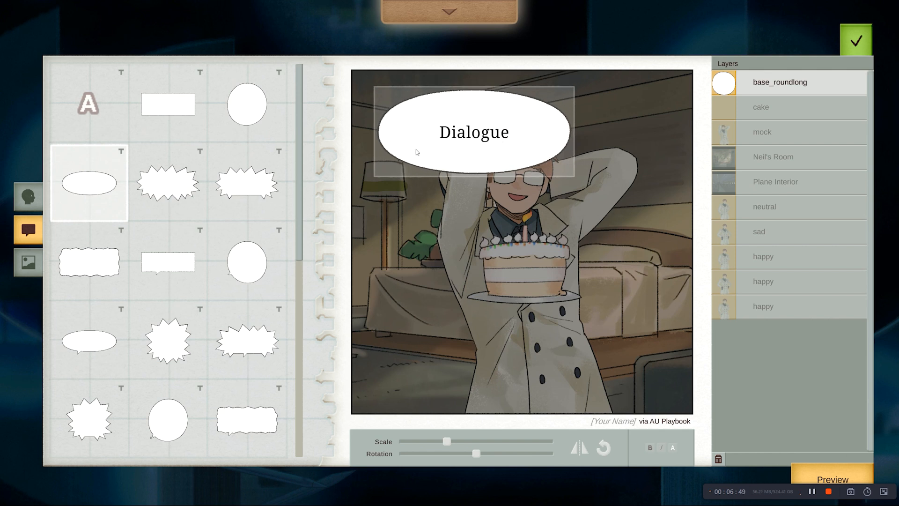
pyautogui.doubleClick(450, 140)
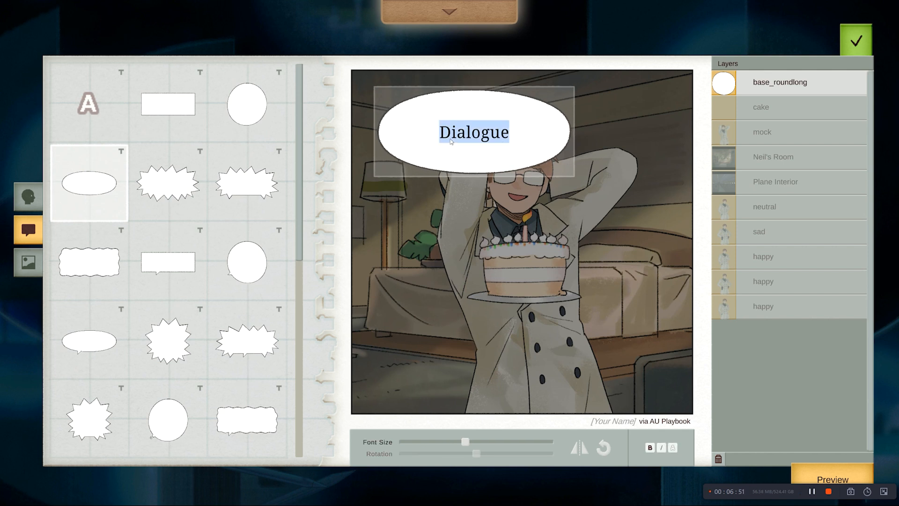
pyautogui.write('A')
pyautogui.press('BackSpace')
pyautogui.write('Oh,')
pyautogui.write("idn't have to!")
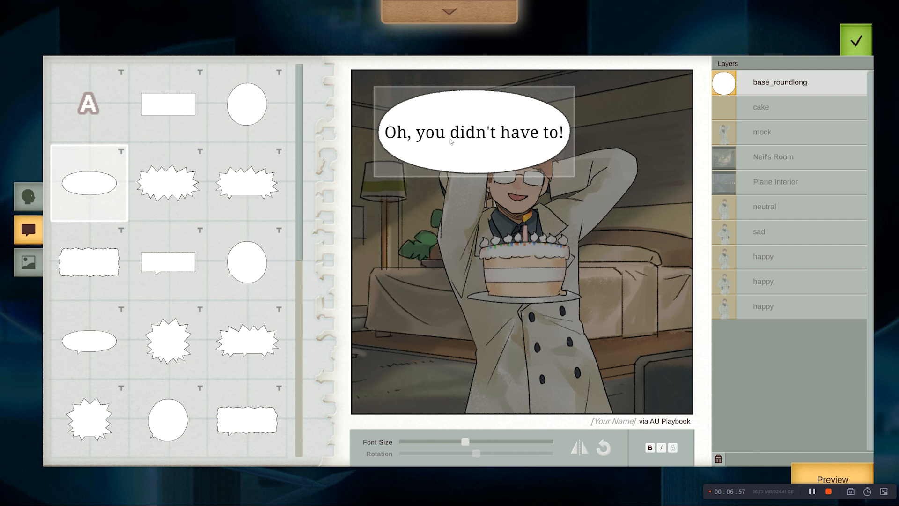
pyautogui.click(451, 141)
# - Shrink the oval dialogue bubble, place it above and to the right of Neil's head, and deselect it
pyautogui.moveTo(540, 164); pyautogui.dragTo(537, 148)
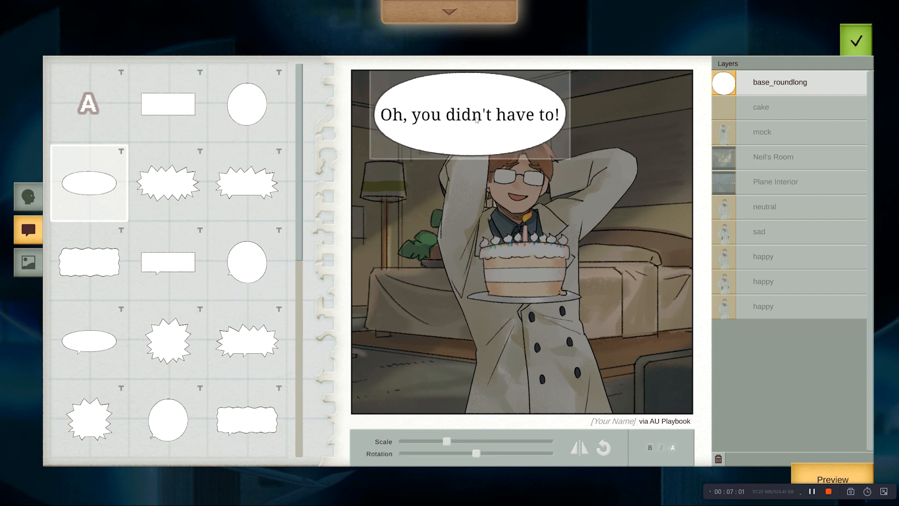
pyautogui.moveTo(476, 121); pyautogui.dragTo(481, 141)
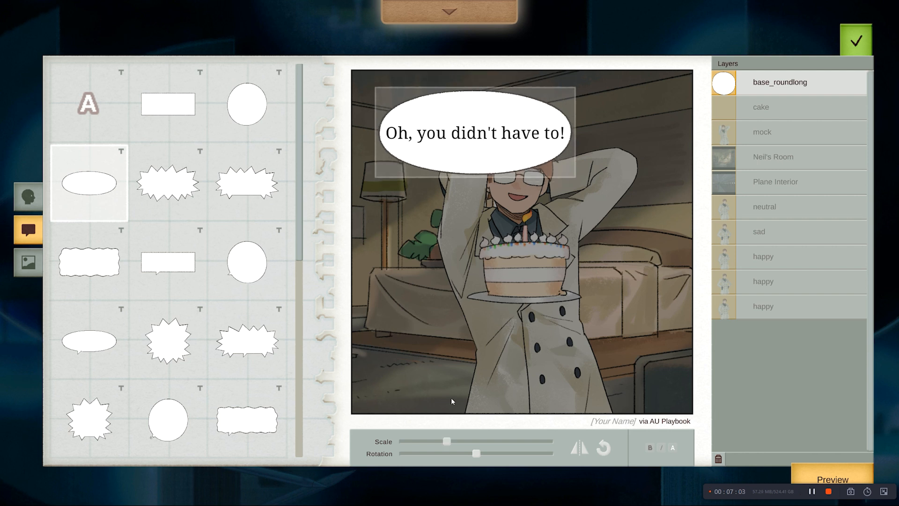
pyautogui.moveTo(534, 150)
pyautogui.mouseDown()
pyautogui.moveTo(523, 116)
pyautogui.moveTo(526, 142)
pyautogui.mouseUp()
pyautogui.moveTo(447, 442); pyautogui.dragTo(435, 443)
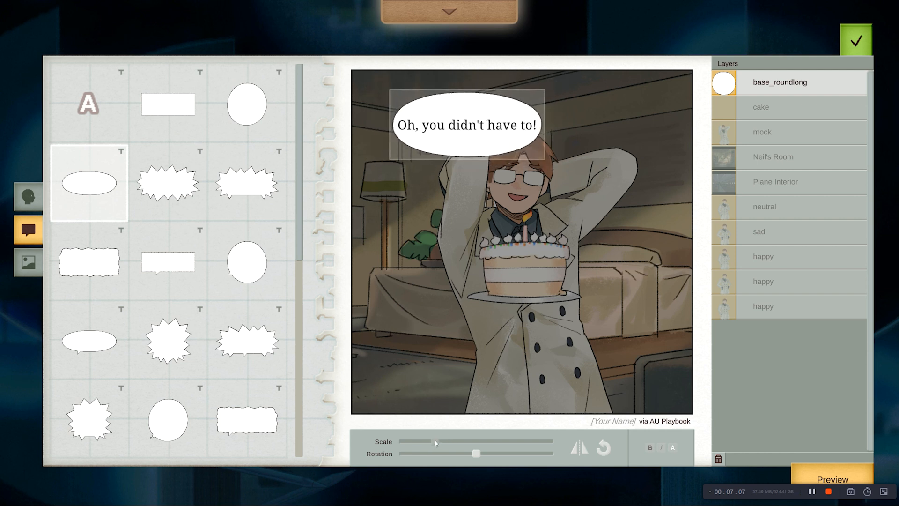
pyautogui.moveTo(506, 131); pyautogui.dragTo(635, 118)
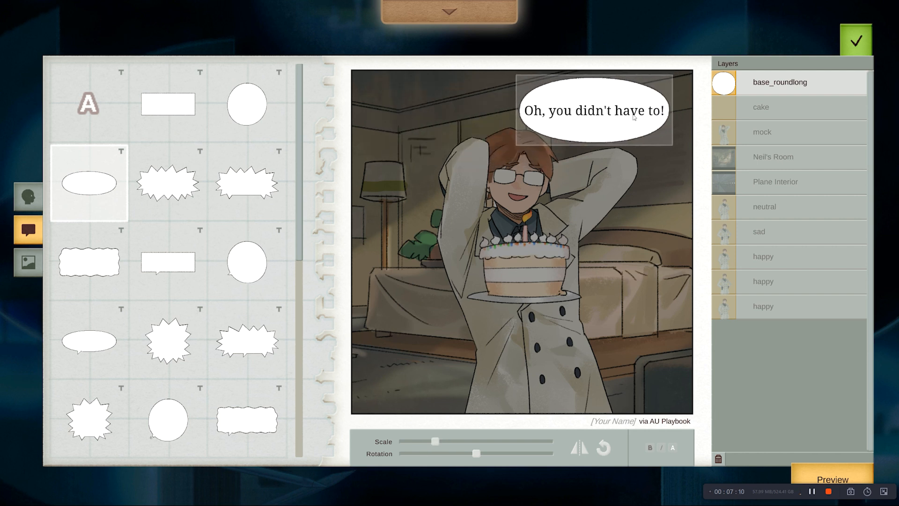
pyautogui.click(576, 174)
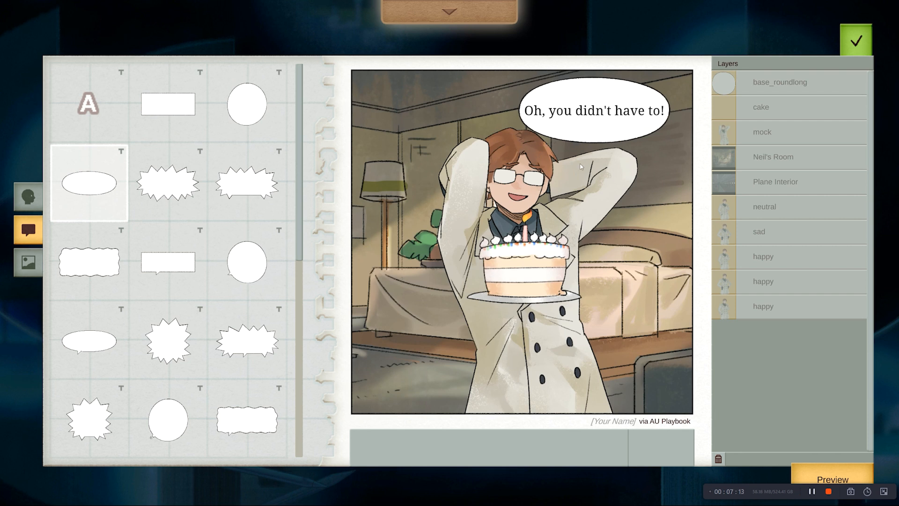
# - Attach a slightly reduced, rotated short tail to the oval bubble's lower-left edge, pointing at Neil, and preview the panel
pyautogui.scroll(-5, 145, 294)
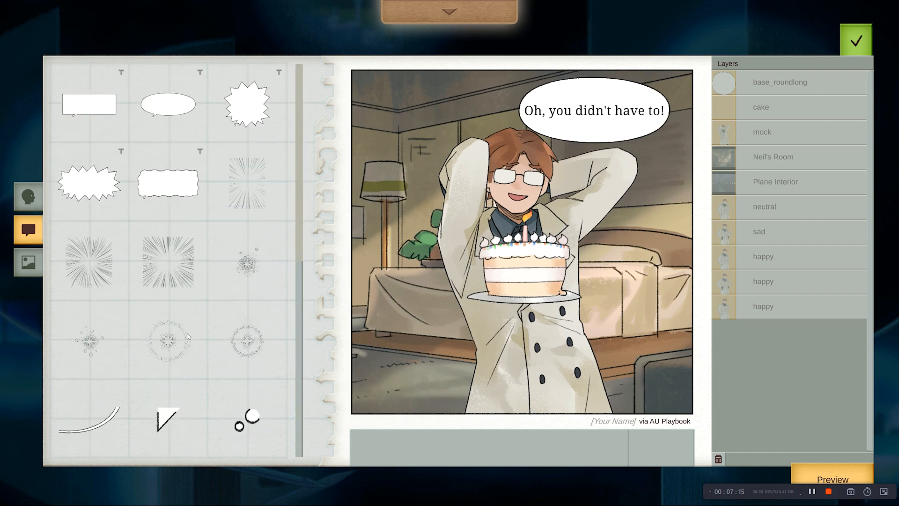
pyautogui.click(168, 418)
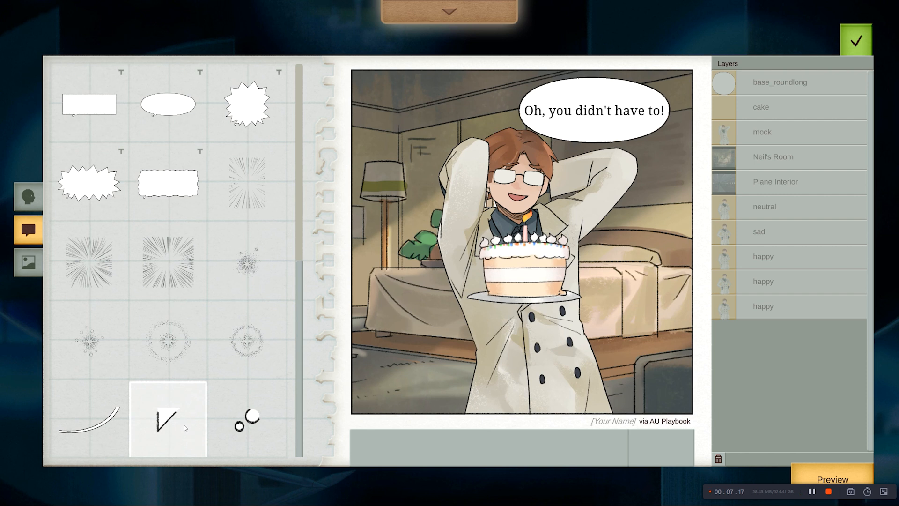
pyautogui.click(562, 155)
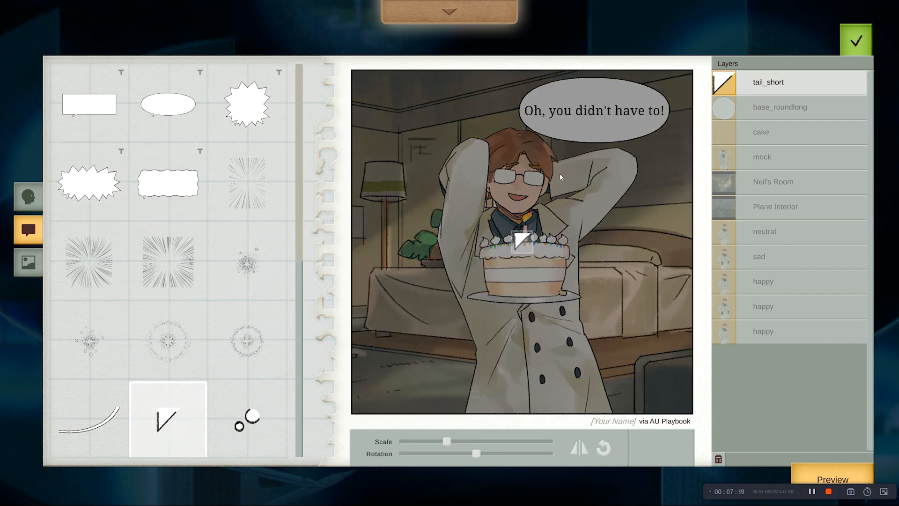
pyautogui.moveTo(514, 246); pyautogui.dragTo(546, 144)
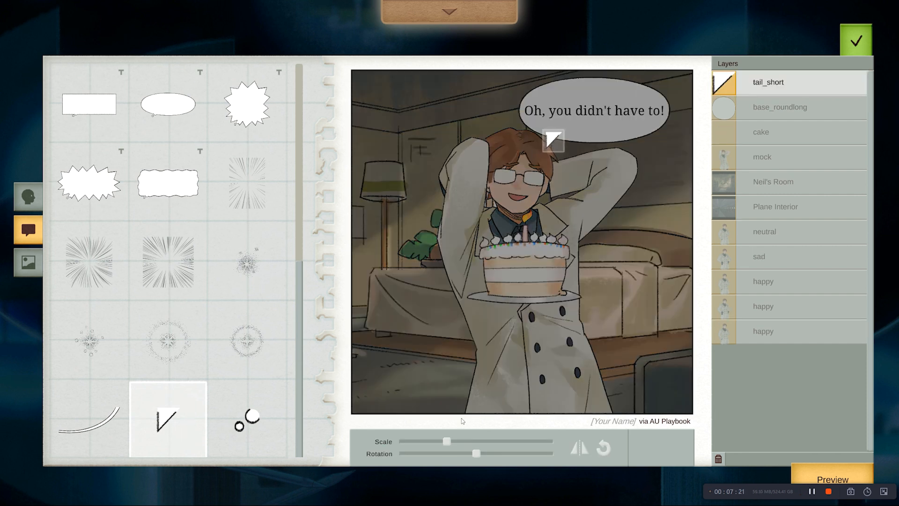
pyautogui.moveTo(448, 444); pyautogui.dragTo(487, 454)
pyautogui.moveTo(556, 141); pyautogui.dragTo(550, 145)
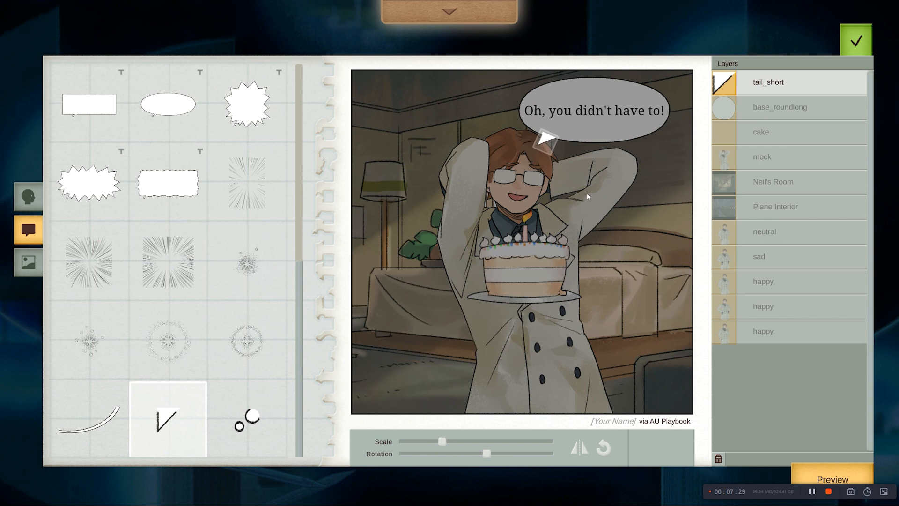
pyautogui.click(570, 196)
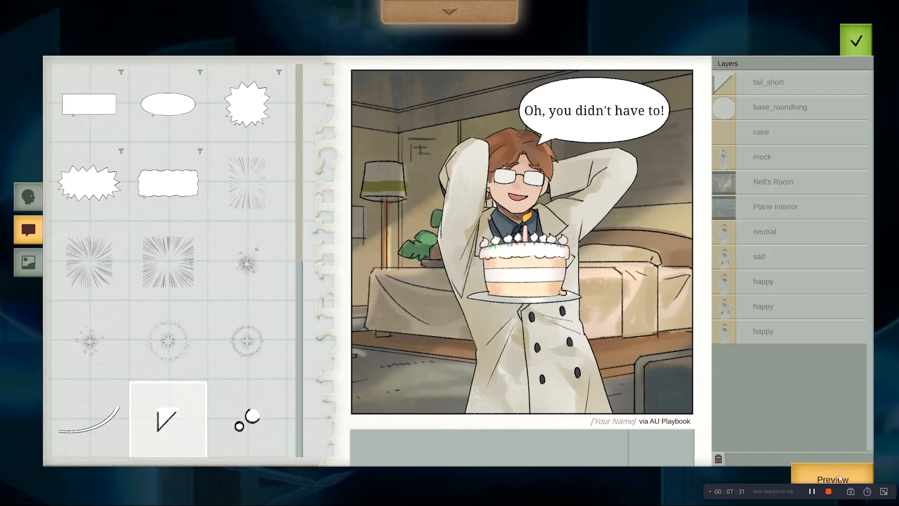
pyautogui.click(837, 477)
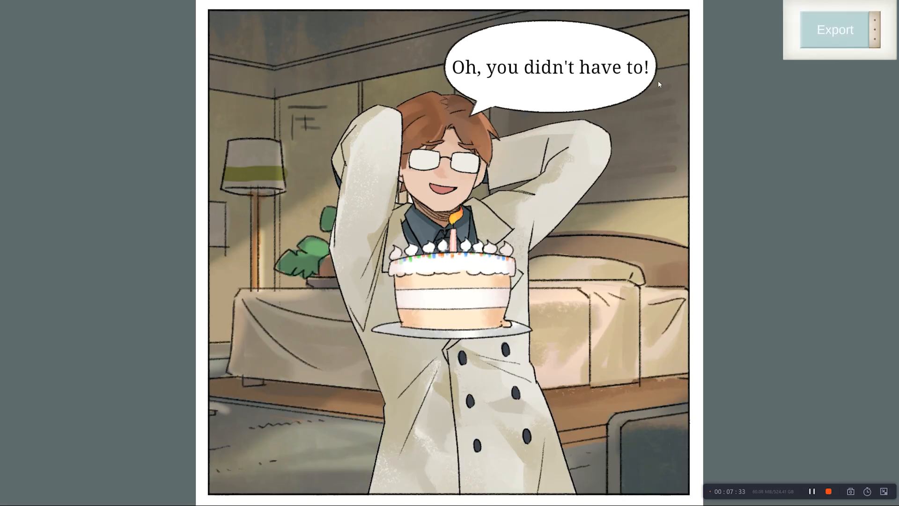
pyautogui.click(597, 195)
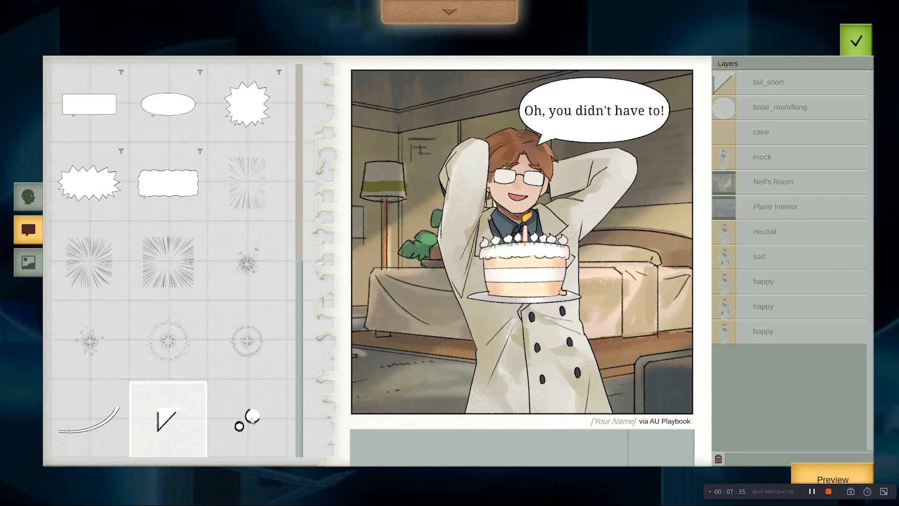
# - Add the long curved off-screen tail, shrink it, and join its upper end to the oval bubble's lower-left edge
pyautogui.moveTo(261, 437); pyautogui.dragTo(539, 141)
pyautogui.moveTo(89, 421); pyautogui.dragTo(498, 137)
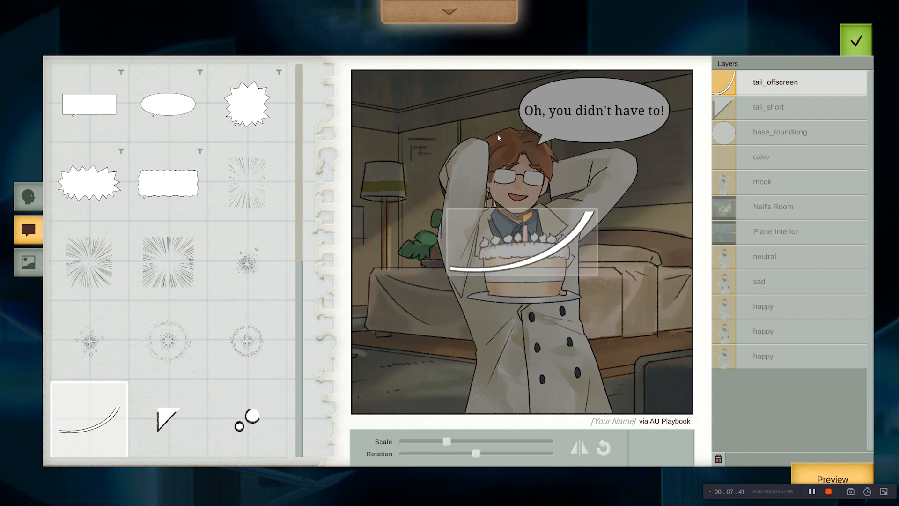
pyautogui.moveTo(452, 443); pyautogui.dragTo(430, 443)
pyautogui.moveTo(559, 248); pyautogui.dragTo(524, 155)
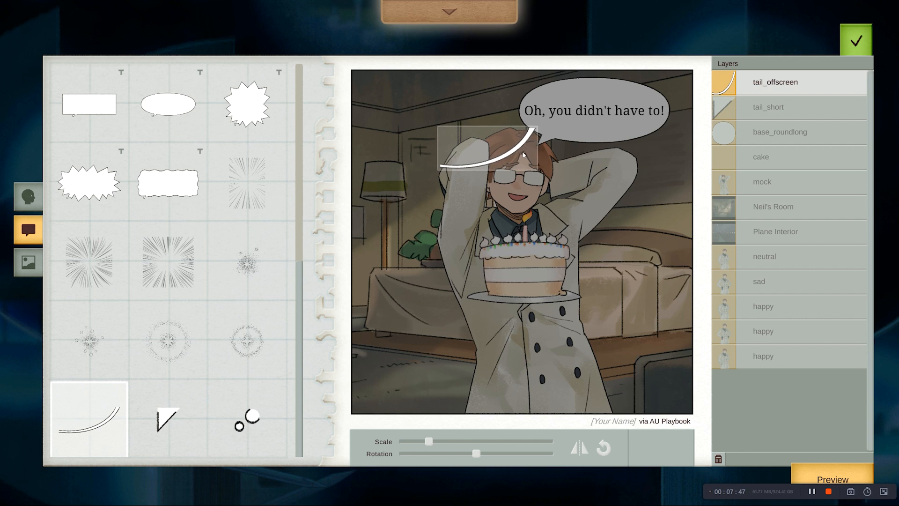
# - Delete the tail_short layer, rotate the curved tail slightly, and realign it with the oval bubble
pyautogui.click(755, 106)
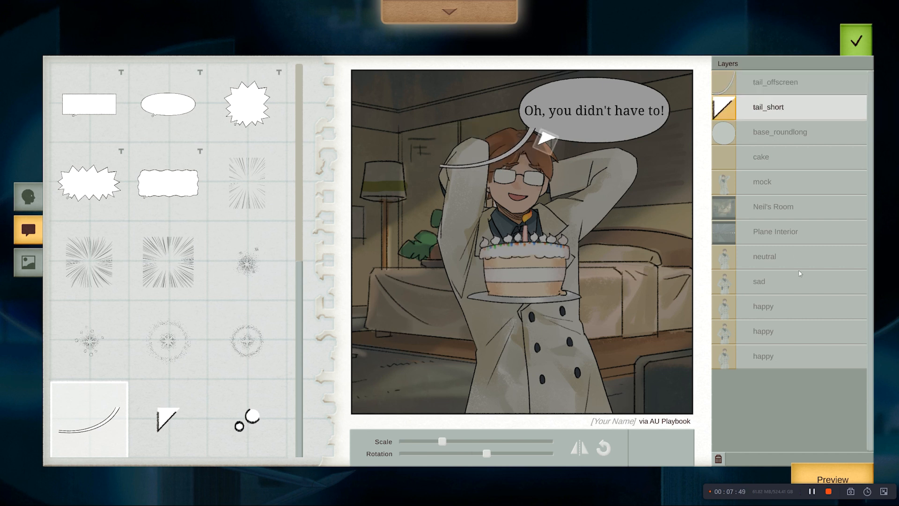
pyautogui.press('Delete')
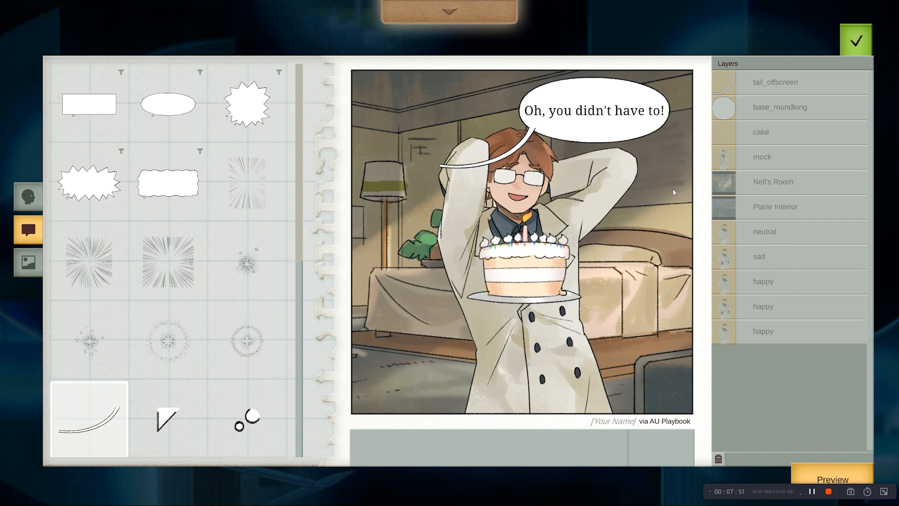
pyautogui.click(772, 85)
pyautogui.moveTo(478, 458); pyautogui.dragTo(479, 457)
pyautogui.moveTo(531, 161); pyautogui.dragTo(531, 157)
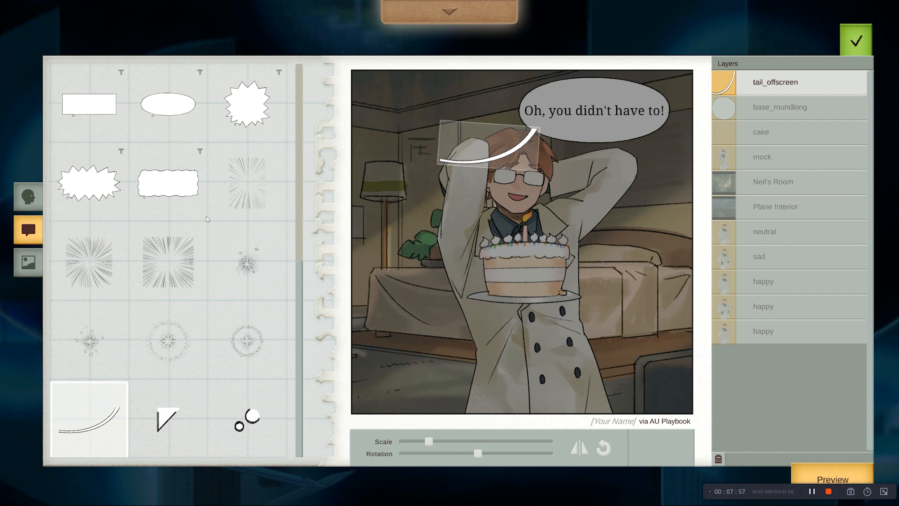
# - Add a tailless round bubble, shrink it, and place it at the left end of the curved tail
pyautogui.scroll(3, 174, 123)
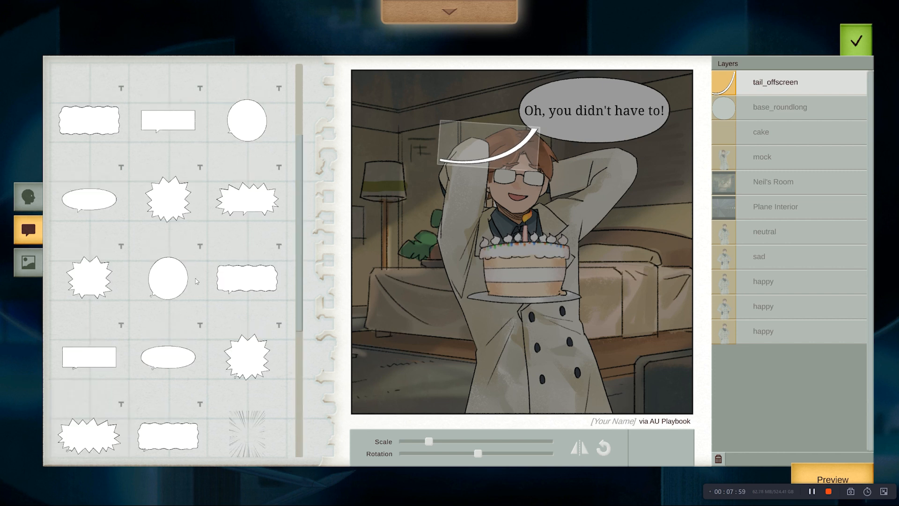
pyautogui.scroll(2, 165, 132)
pyautogui.moveTo(262, 110); pyautogui.dragTo(435, 156)
pyautogui.moveTo(447, 442); pyautogui.dragTo(423, 442)
pyautogui.moveTo(541, 258); pyautogui.dragTo(421, 177)
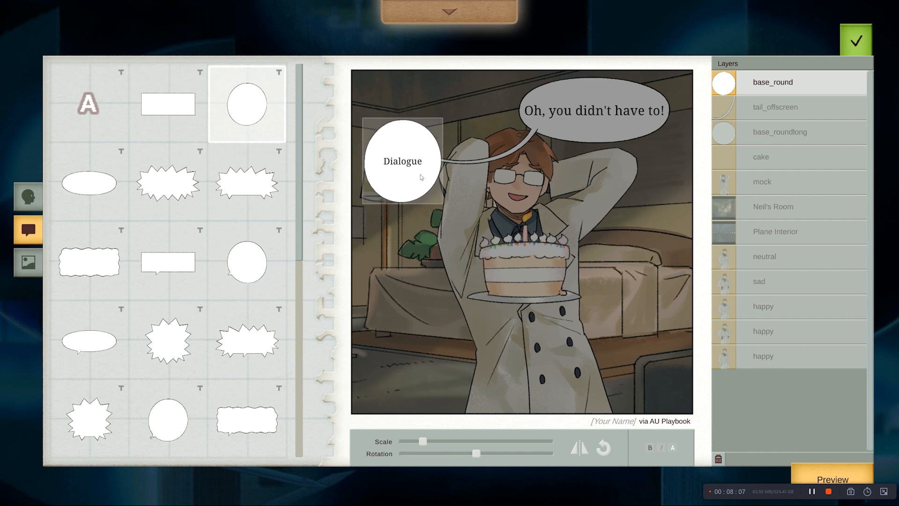
# - Move the base_round layer directly below tail_offscreen, nudge the round bubble to meet the tail, and deselect it
pyautogui.moveTo(803, 86); pyautogui.dragTo(773, 119)
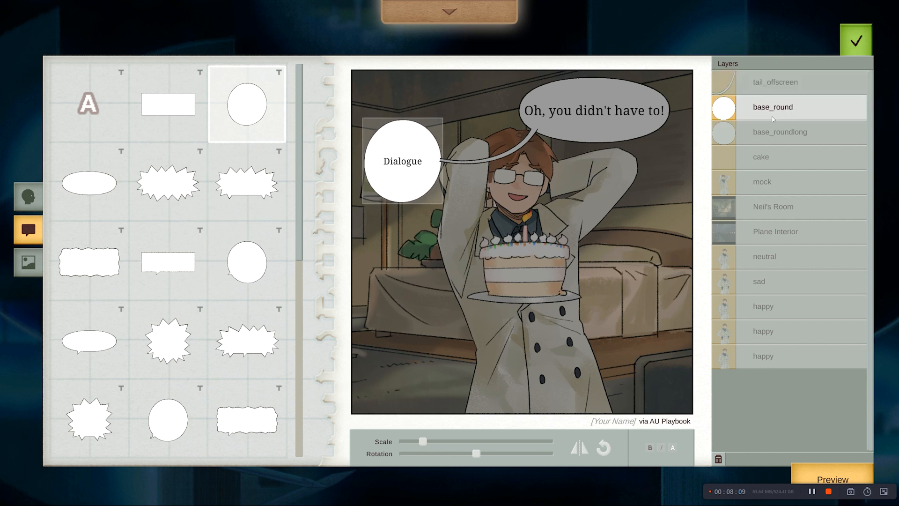
pyautogui.moveTo(426, 183); pyautogui.dragTo(425, 182)
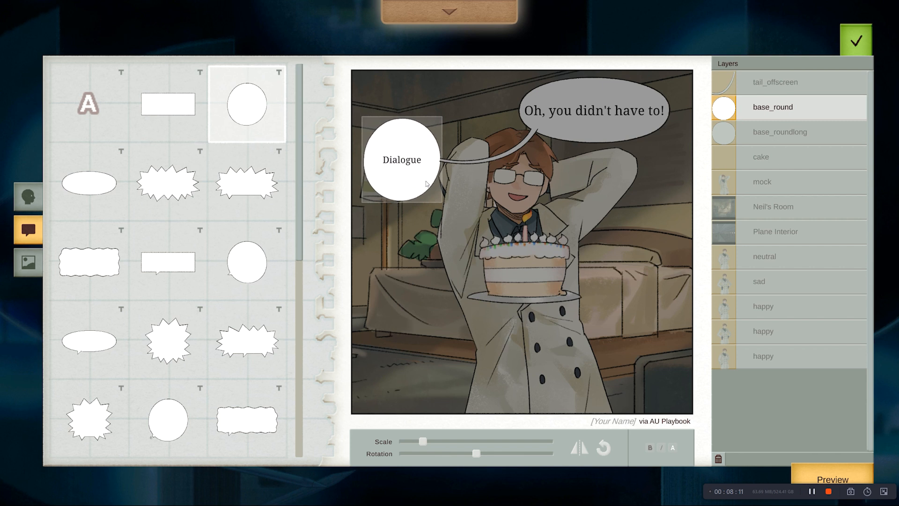
pyautogui.click(442, 195)
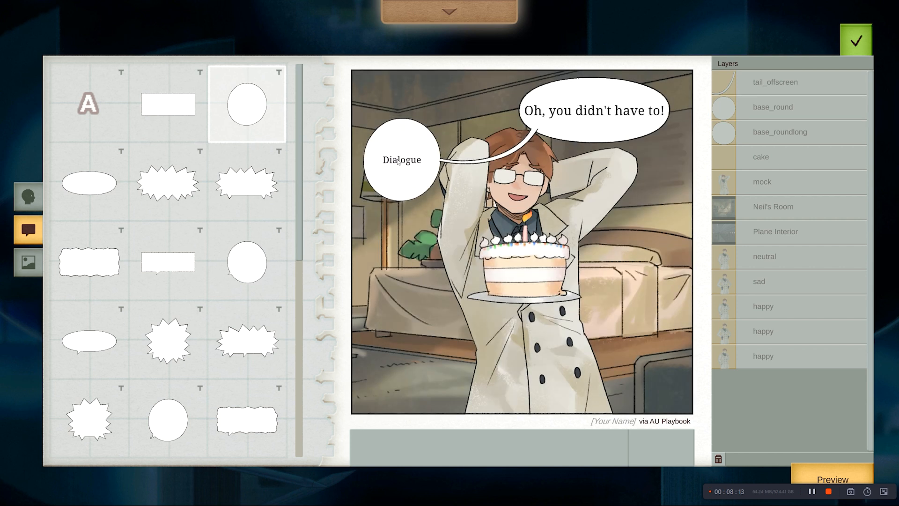
# - Replace the round bubble's text with "But you should."
pyautogui.click(784, 111)
pyautogui.doubleClick(414, 165)
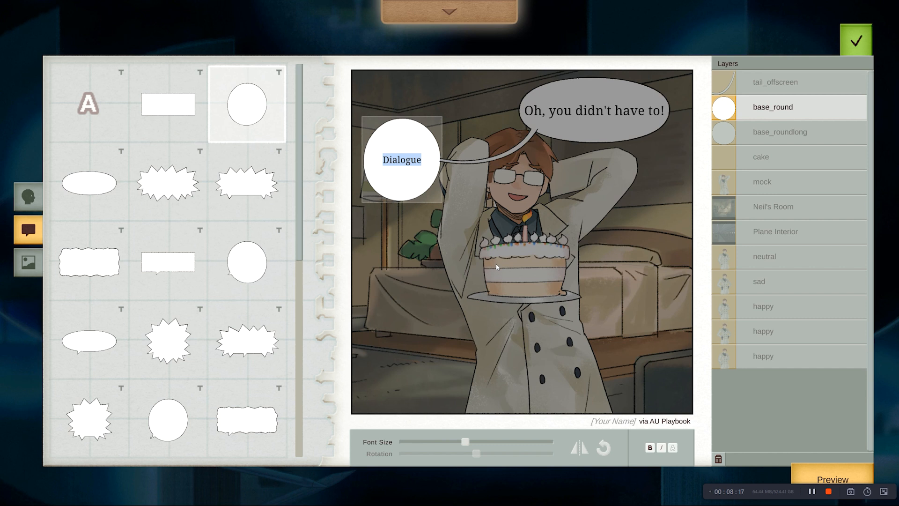
pyautogui.write('But you should.')
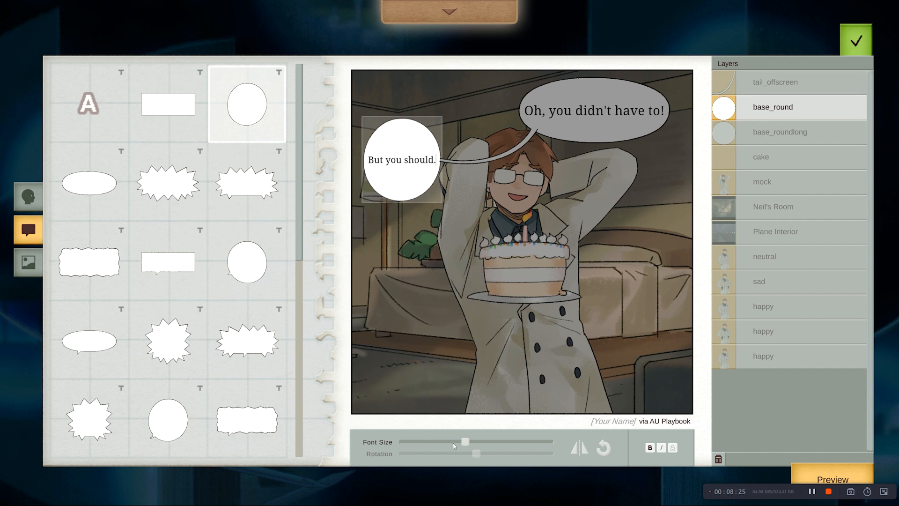
# - Enlarge the round bubble's font so the text fills two lines, and make the words "But you should" bold
pyautogui.moveTo(380, 161); pyautogui.dragTo(427, 157)
pyautogui.click(400, 163)
pyautogui.click(430, 160)
pyautogui.moveTo(465, 441); pyautogui.dragTo(532, 453)
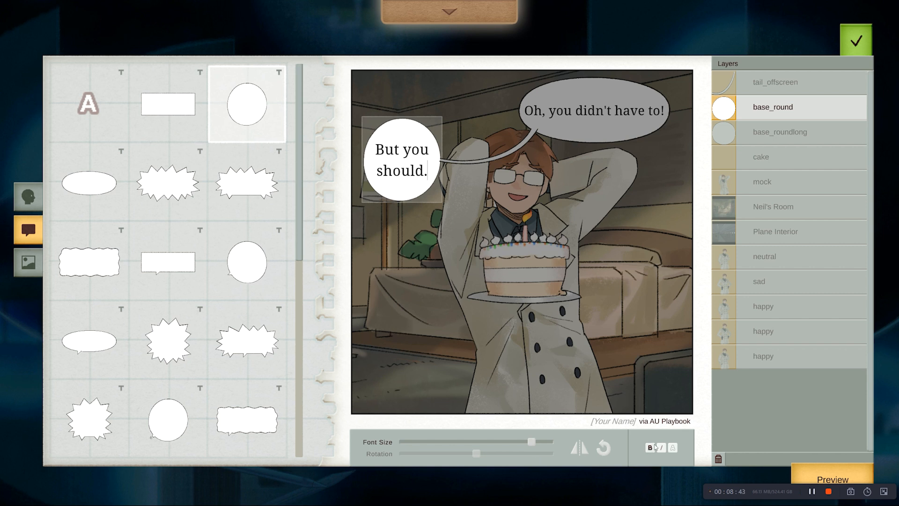
pyautogui.moveTo(426, 173); pyautogui.dragTo(373, 146)
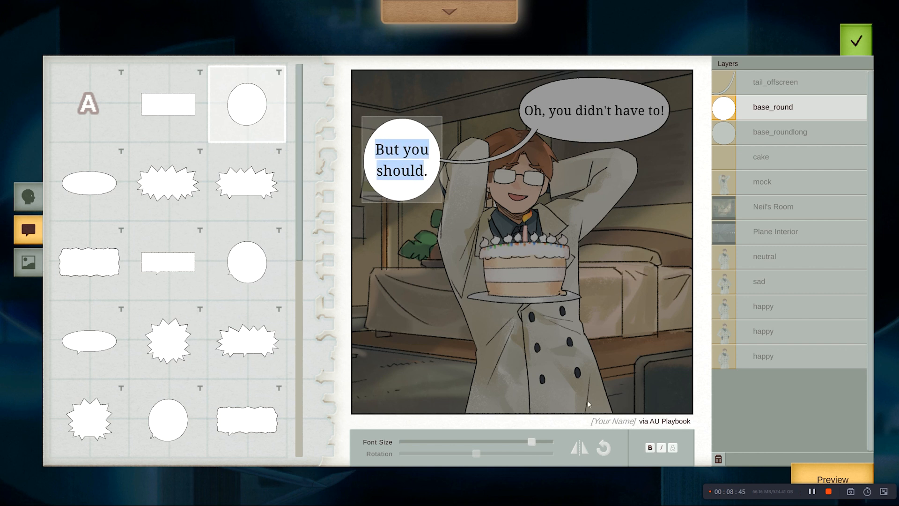
pyautogui.click(652, 448)
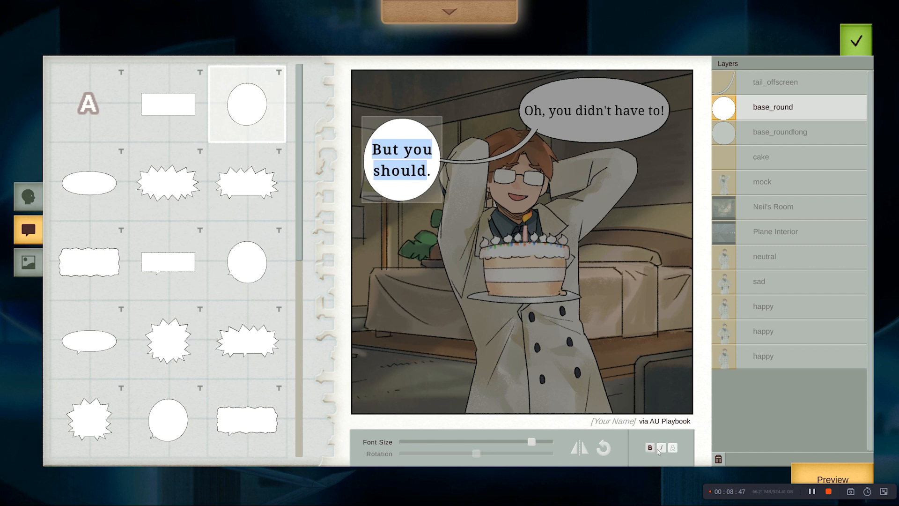
# - Toggle the bold formatting of the round bubble's whole text, and italicize the word "should"
pyautogui.click(650, 449)
pyautogui.click(424, 166)
pyautogui.moveTo(424, 175)
pyautogui.mouseDown()
pyautogui.moveTo(391, 176)
pyautogui.moveTo(422, 177)
pyautogui.mouseUp()
pyautogui.hotkey('ctrl', 'a')
pyautogui.click(650, 448)
pyautogui.click(393, 188)
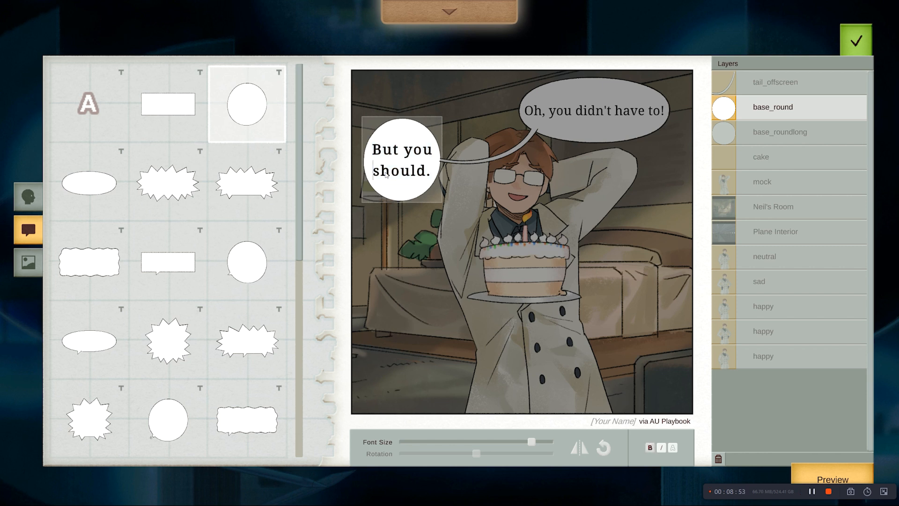
pyautogui.moveTo(374, 175); pyautogui.dragTo(424, 175)
pyautogui.click(661, 448)
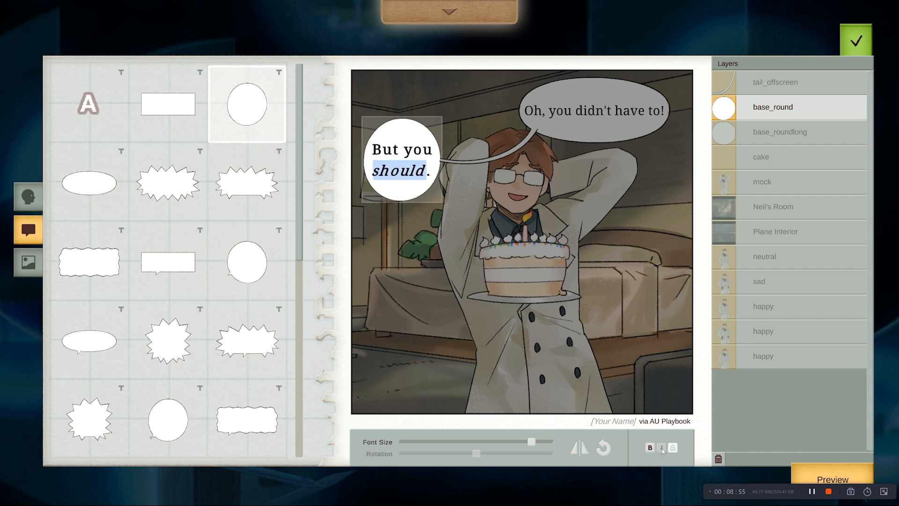
# - Color the word "But" orange and the word "you" yellow in the round bubble
pyautogui.hotkey('ctrl', 'a')
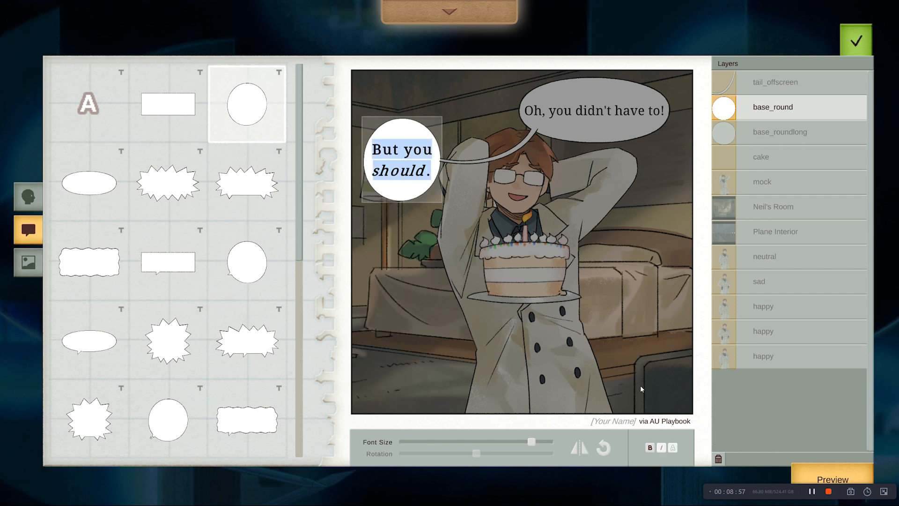
pyautogui.click(399, 152)
pyautogui.moveTo(373, 151); pyautogui.dragTo(397, 152)
pyautogui.click(673, 448)
pyautogui.click(671, 423)
pyautogui.moveTo(404, 150); pyautogui.dragTo(434, 151)
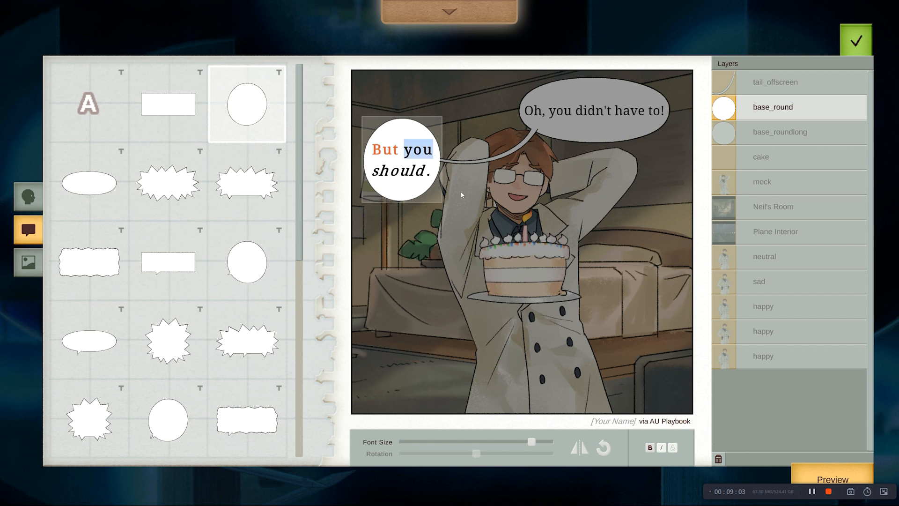
pyautogui.click(674, 448)
pyautogui.click(696, 426)
# - Color the word "should" purple and deselect the round bubble
pyautogui.moveTo(429, 171); pyautogui.dragTo(374, 174)
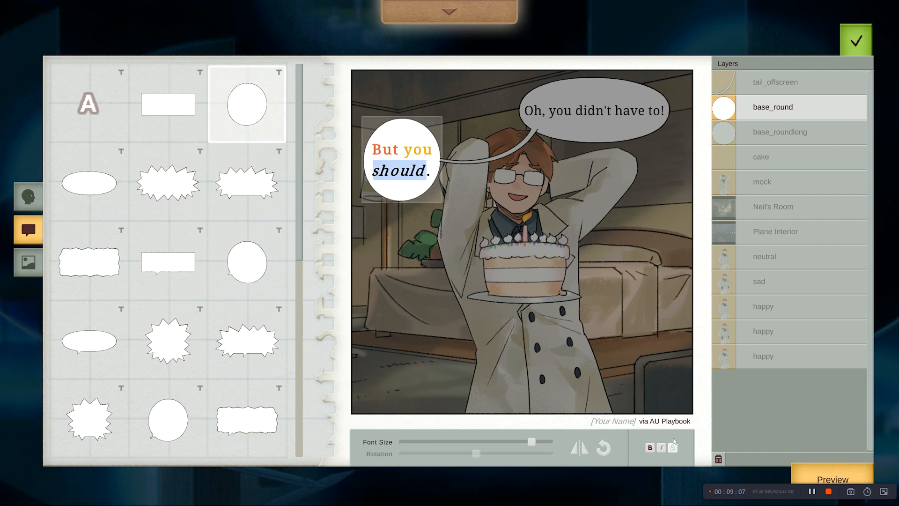
pyautogui.click(673, 448)
pyautogui.click(698, 439)
pyautogui.click(474, 250)
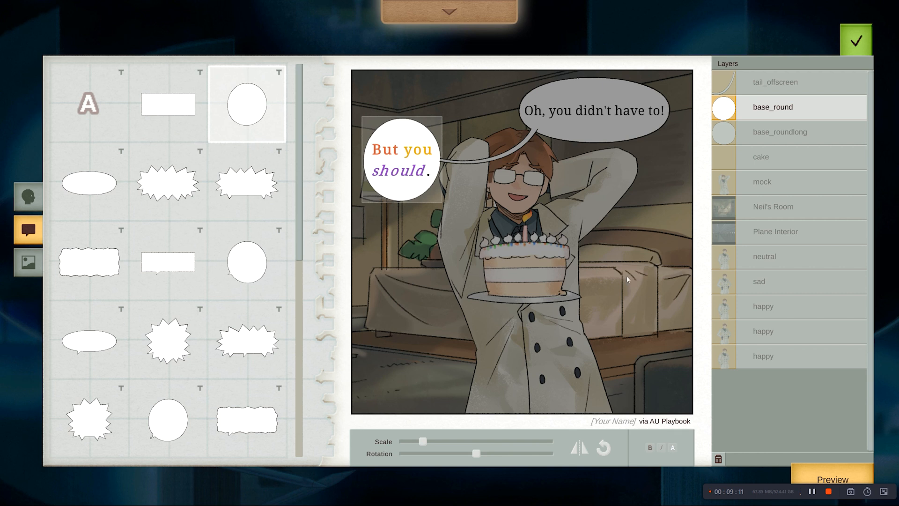
pyautogui.click(765, 400)
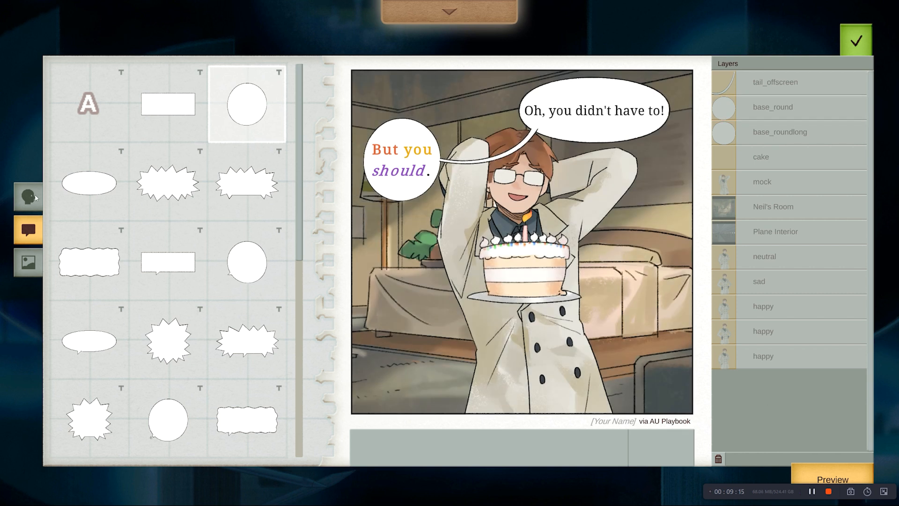
# - Add the funny hat prop, move its layer directly below the cake layer, and place it above Neil's head
pyautogui.click(29, 198)
pyautogui.scroll(-2, 170, 152)
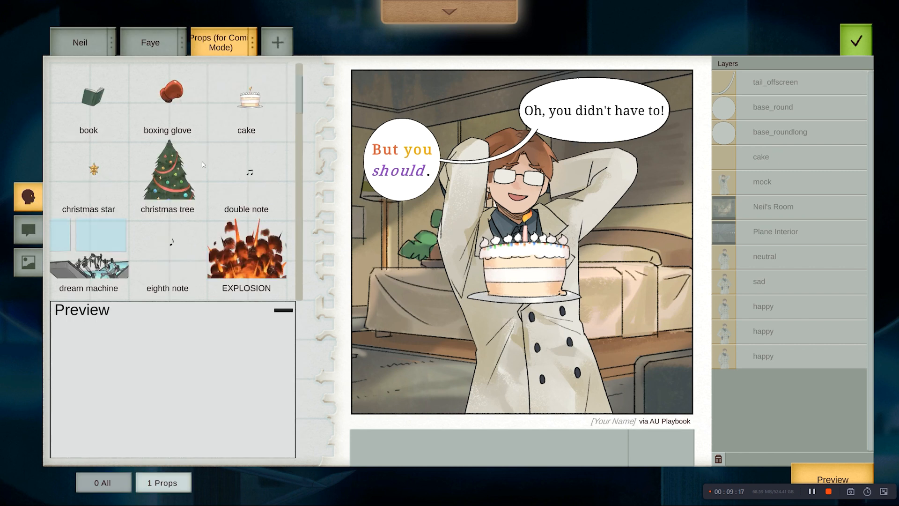
pyautogui.click(249, 253)
pyautogui.scroll(-1, 222, 254)
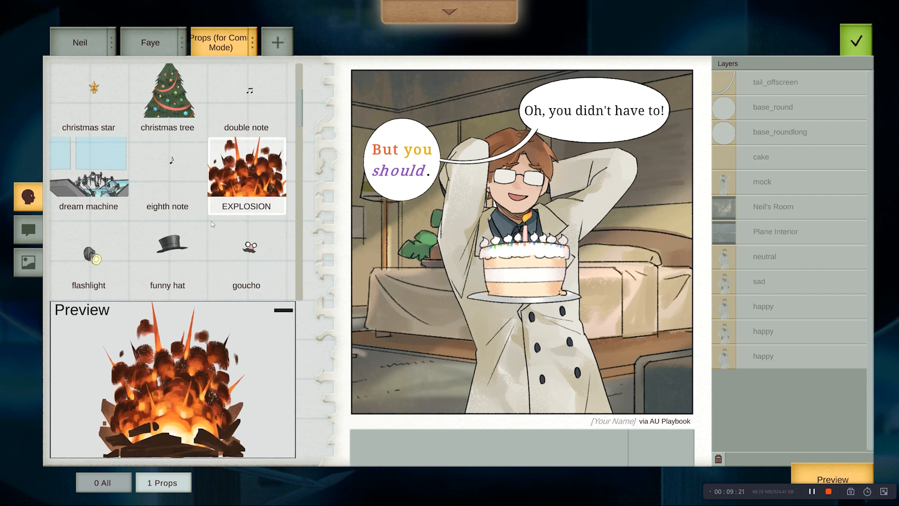
pyautogui.scroll(-1, 197, 205)
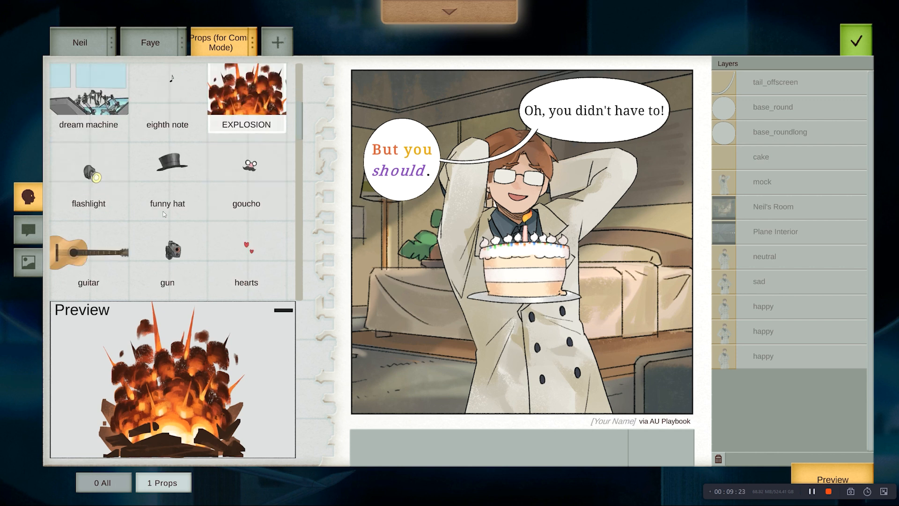
pyautogui.moveTo(176, 195); pyautogui.dragTo(579, 237)
pyautogui.moveTo(825, 80); pyautogui.dragTo(788, 193)
pyautogui.moveTo(562, 189); pyautogui.dragTo(574, 164)
pyautogui.click(314, 196)
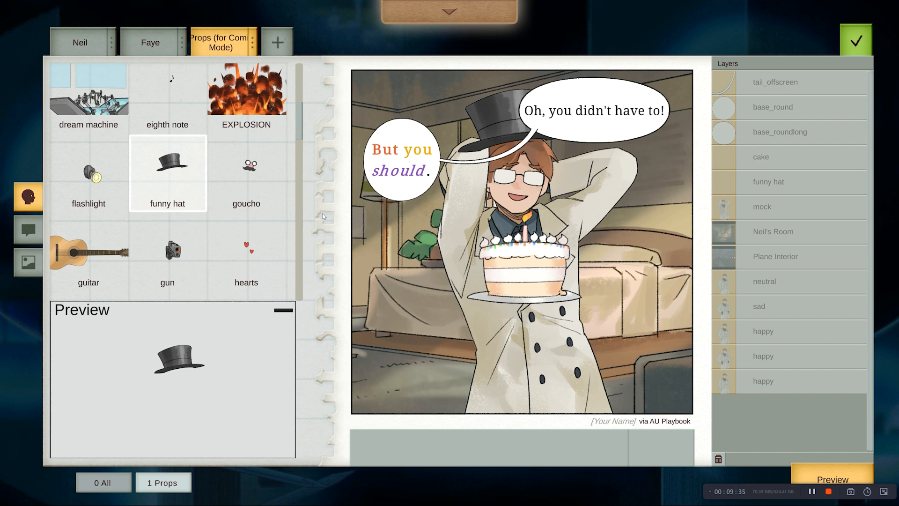
# - Flip the funny hat horizontally, reposition it on top of Neil's head, and deselect it
pyautogui.click(768, 181)
pyautogui.click(580, 449)
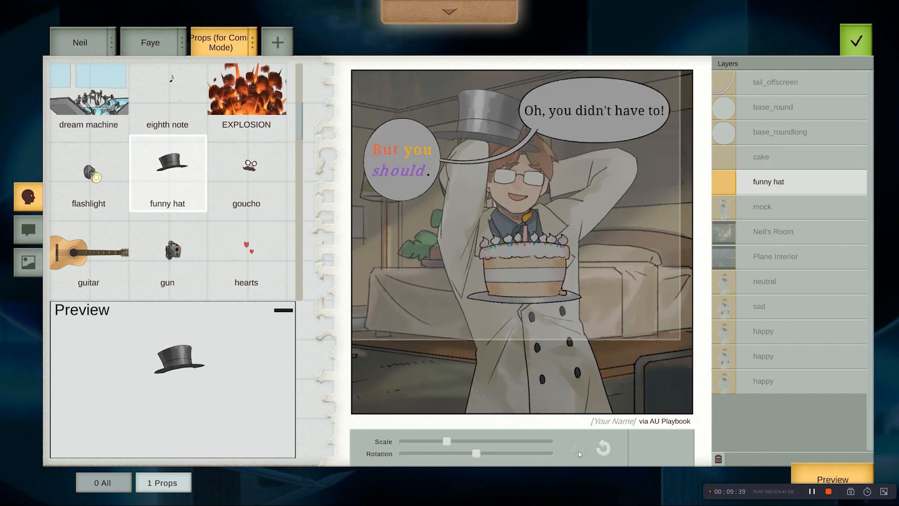
pyautogui.moveTo(547, 194); pyautogui.dragTo(580, 191)
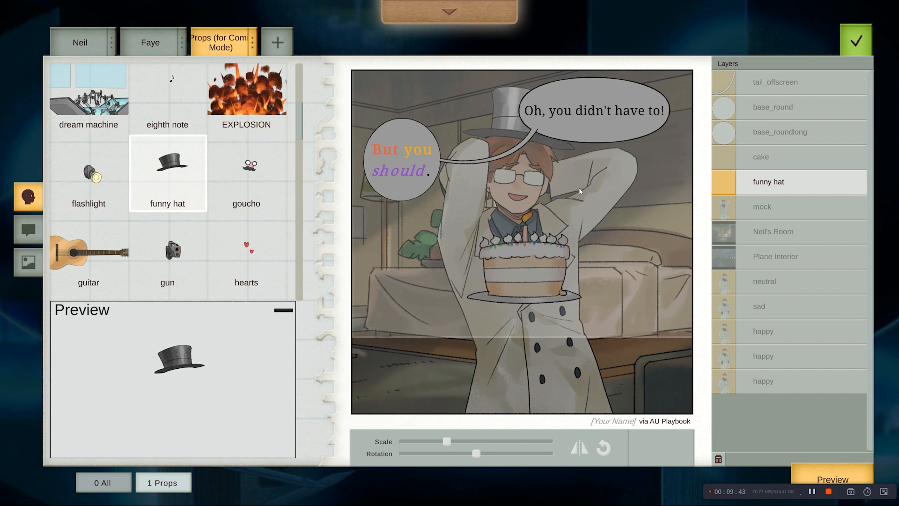
pyautogui.click(581, 191)
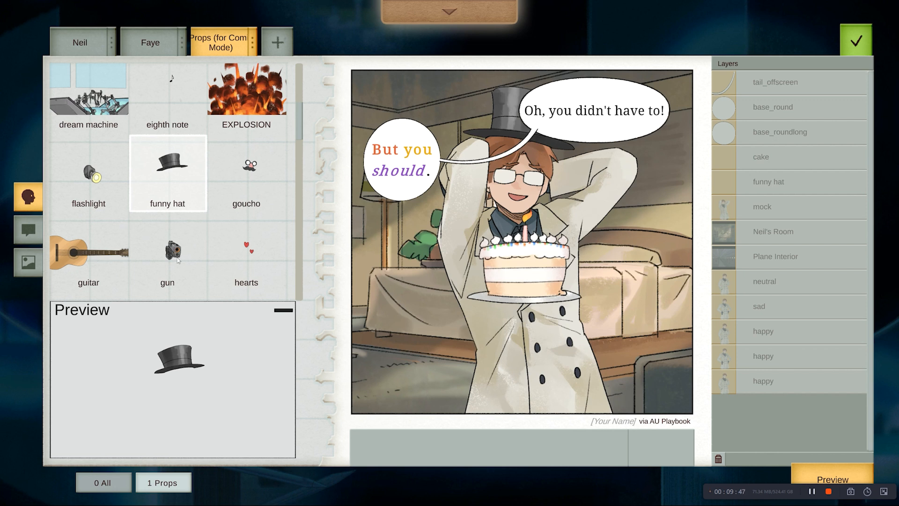
# - Add the new years glasses prop, enlarge it slightly, and fit it over Neil's glasses
pyautogui.scroll(-1, 99, 250)
pyautogui.scroll(-1, 110, 230)
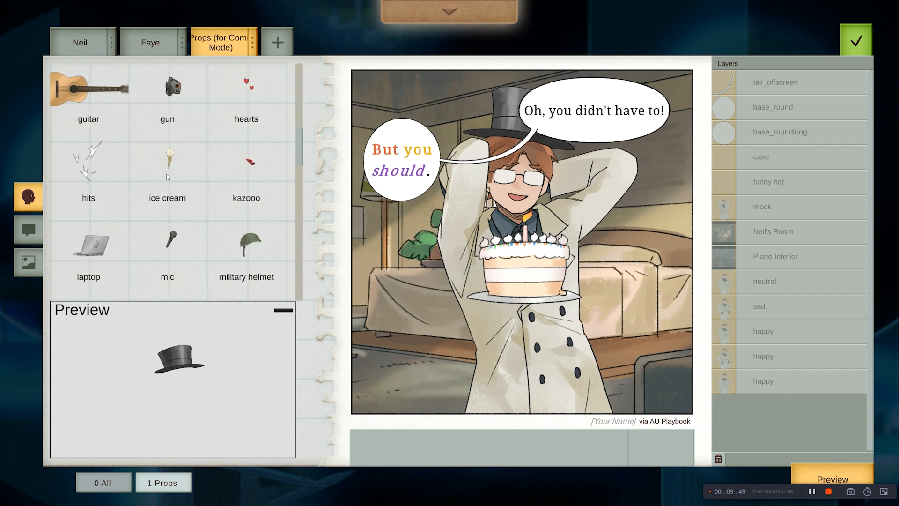
pyautogui.scroll(-1, 167, 173)
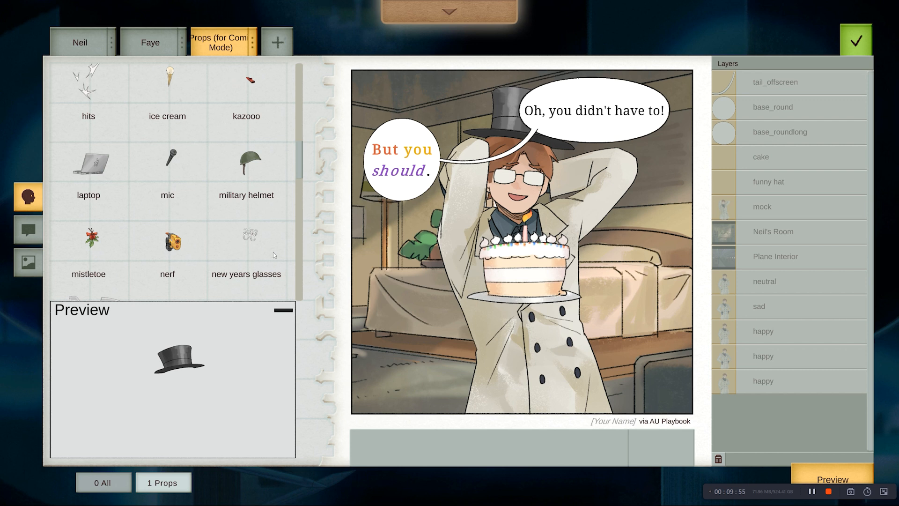
pyautogui.moveTo(248, 251); pyautogui.dragTo(545, 193)
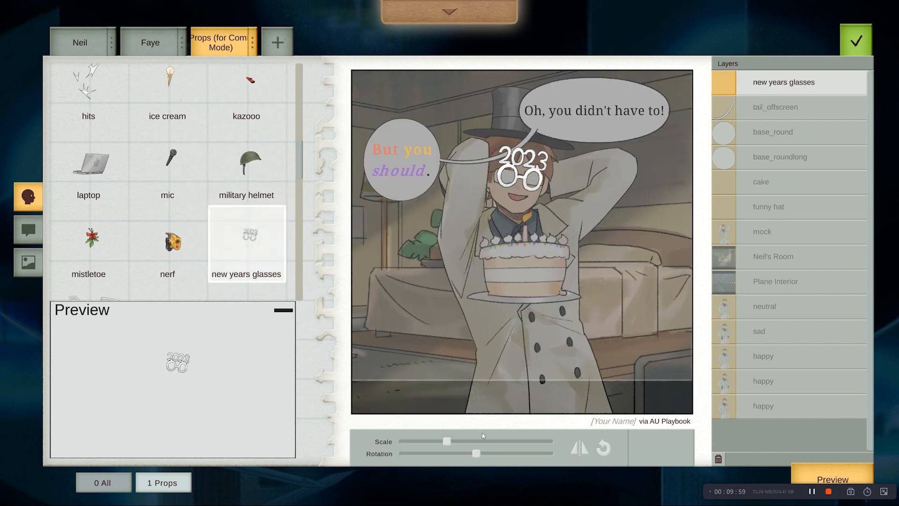
pyautogui.moveTo(453, 444); pyautogui.dragTo(453, 442)
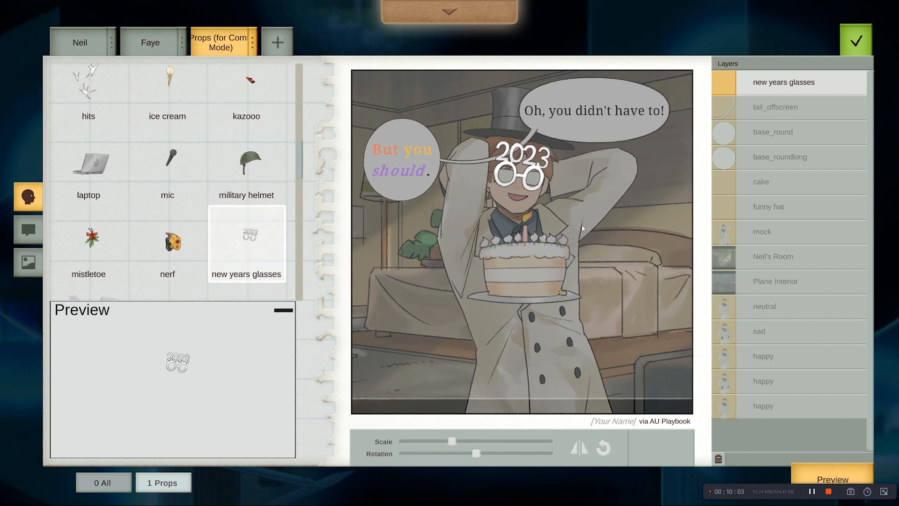
pyautogui.click(556, 330)
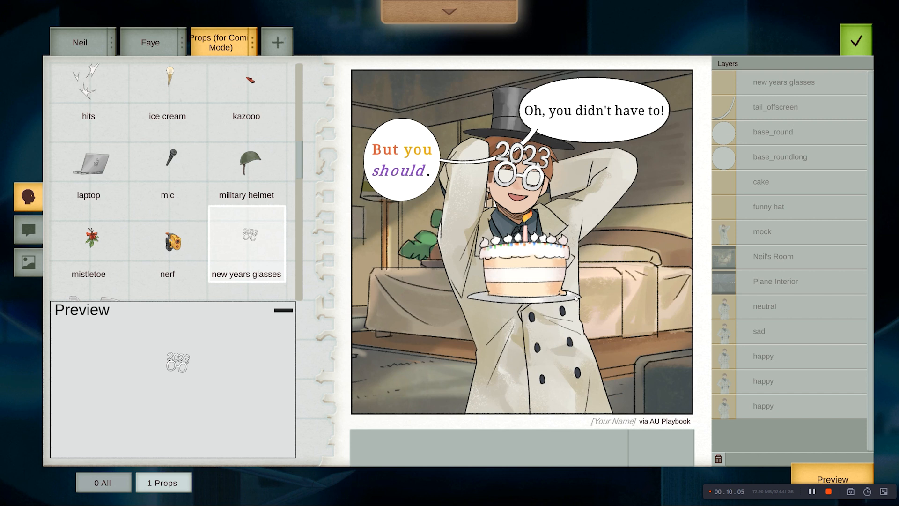
# - Add the present prop, enlarge it to the maximum scale, and place it partly cropped in the panel's lower right corner
pyautogui.scroll(-1, 205, 228)
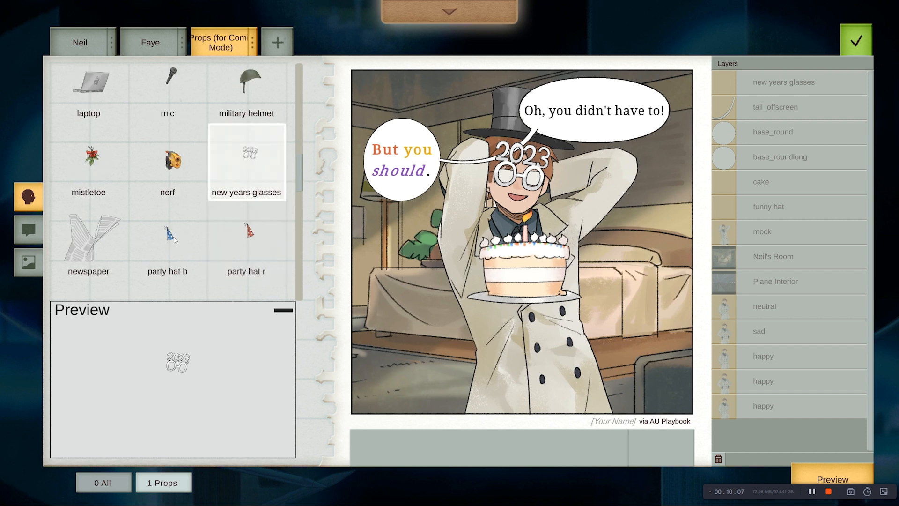
pyautogui.click(158, 252)
pyautogui.click(84, 253)
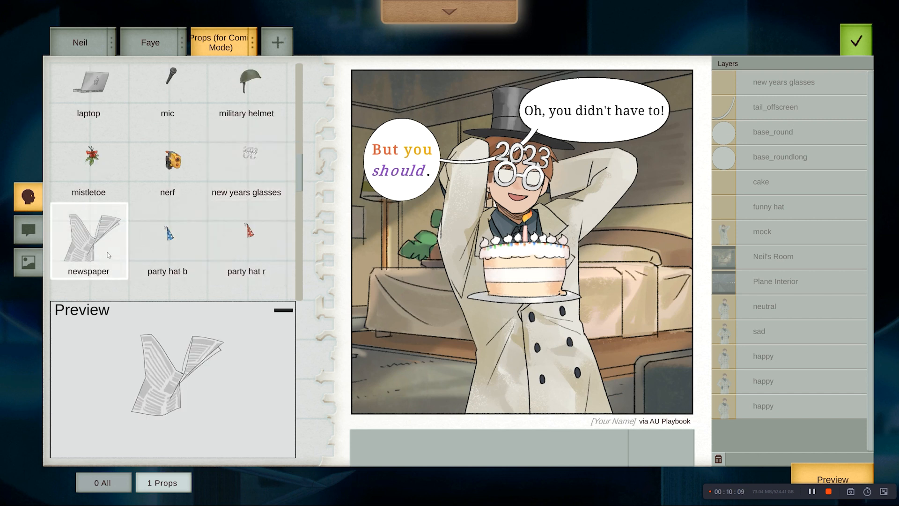
pyautogui.scroll(-1, 109, 255)
pyautogui.scroll(-2, 202, 222)
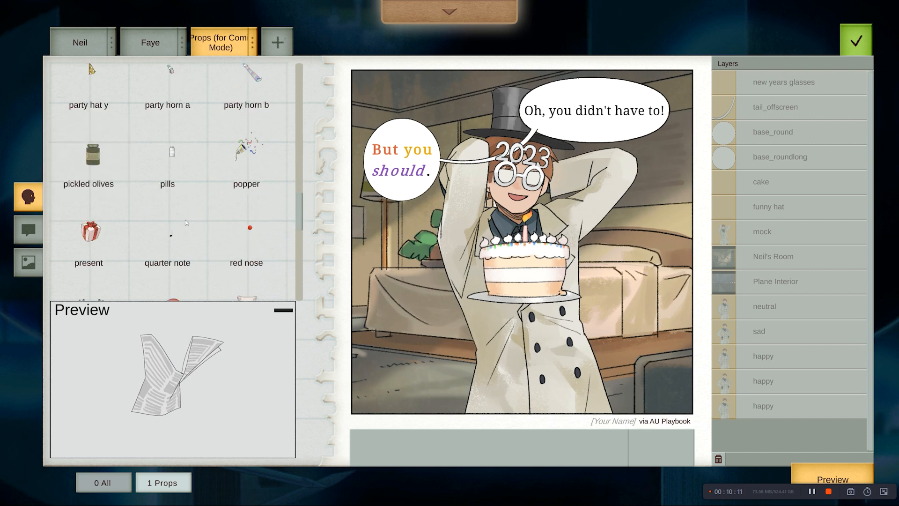
pyautogui.click(88, 233)
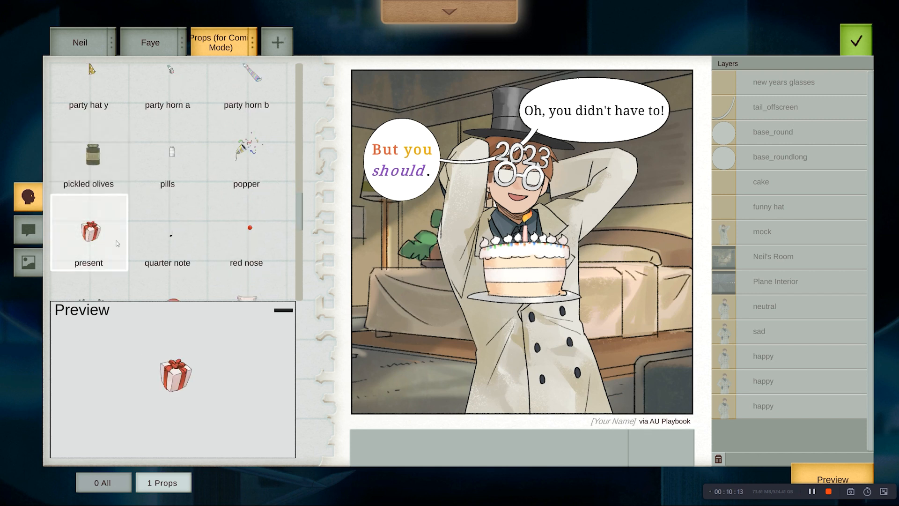
pyautogui.moveTo(125, 247); pyautogui.dragTo(578, 317)
pyautogui.moveTo(554, 248); pyautogui.dragTo(445, 358)
pyautogui.moveTo(446, 441); pyautogui.dragTo(562, 431)
pyautogui.moveTo(443, 312); pyautogui.dragTo(632, 377)
pyautogui.click(633, 377)
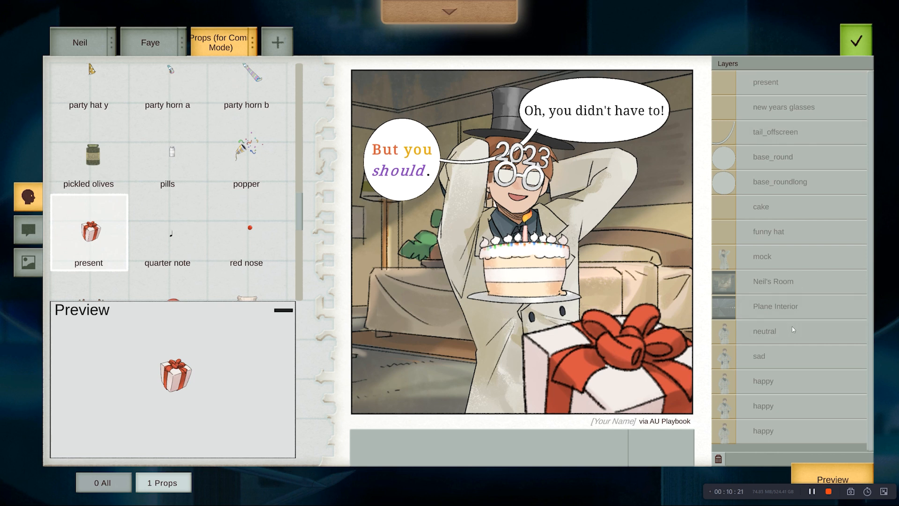
pyautogui.click(772, 83)
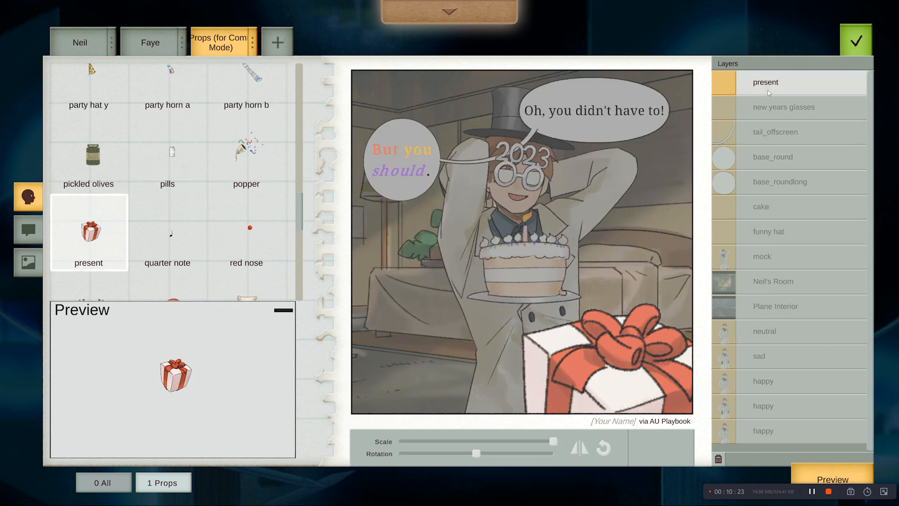
pyautogui.moveTo(625, 399); pyautogui.dragTo(663, 367)
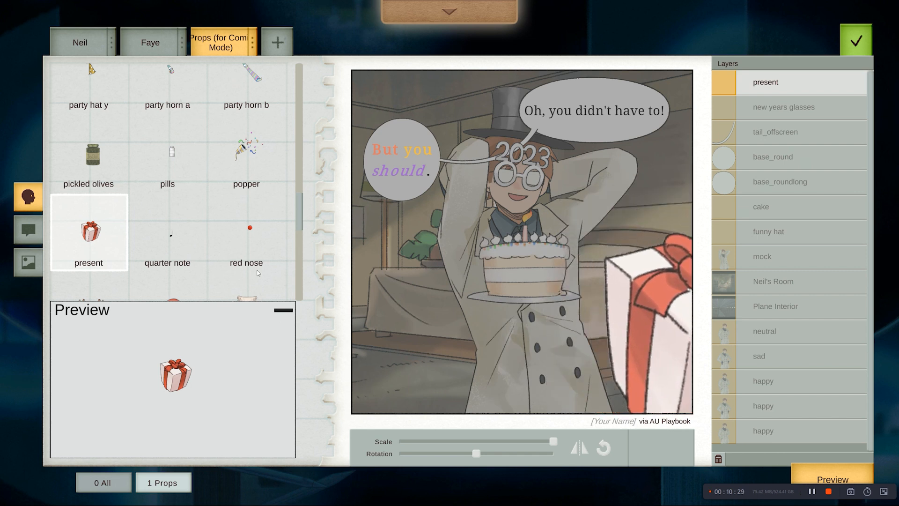
pyautogui.scroll(2, 166, 209)
pyautogui.click(178, 186)
pyautogui.scroll(10, 119, 152)
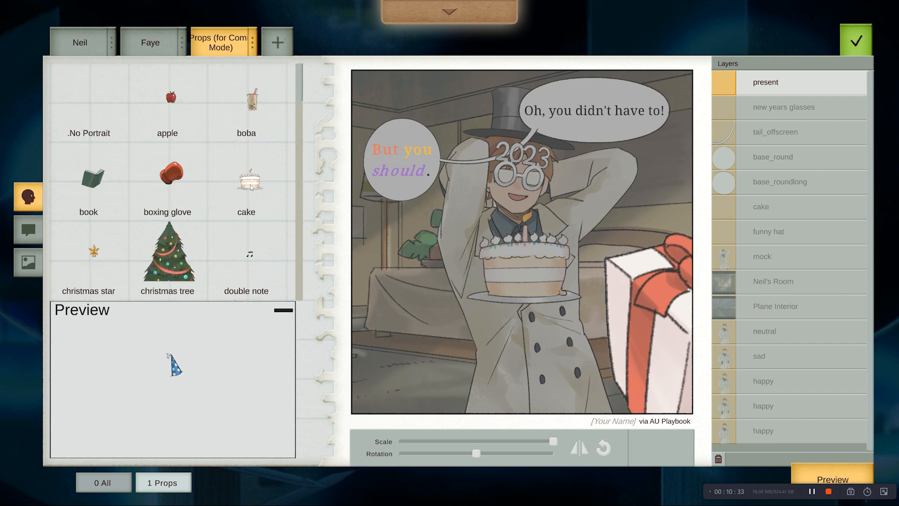
pyautogui.doubleClick(245, 114)
pyautogui.moveTo(543, 261); pyautogui.dragTo(411, 303)
pyautogui.press('Delete')
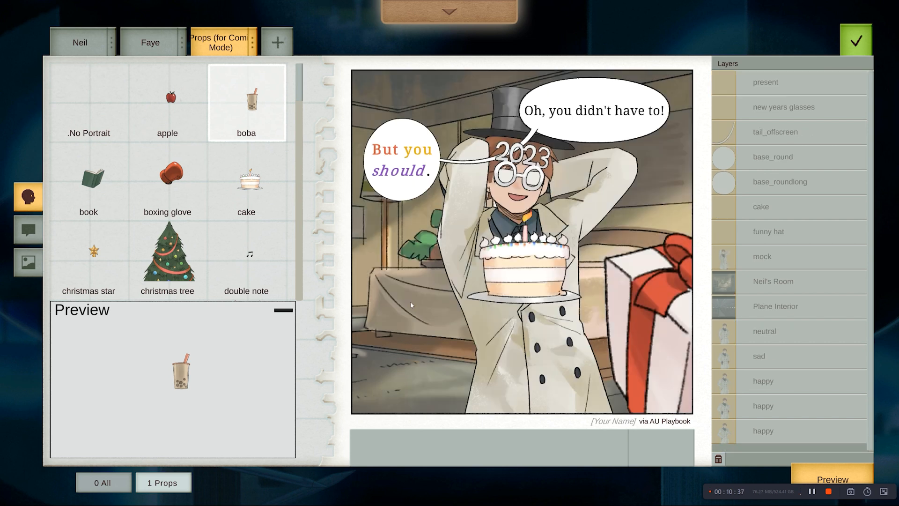
# - Add the christmas tree prop, enlarge it, and place it partly cropped in the panel's lower left corner
pyautogui.moveTo(167, 262); pyautogui.dragTo(452, 336)
pyautogui.moveTo(447, 441); pyautogui.dragTo(472, 442)
pyautogui.moveTo(468, 368); pyautogui.dragTo(461, 407)
pyautogui.click(452, 394)
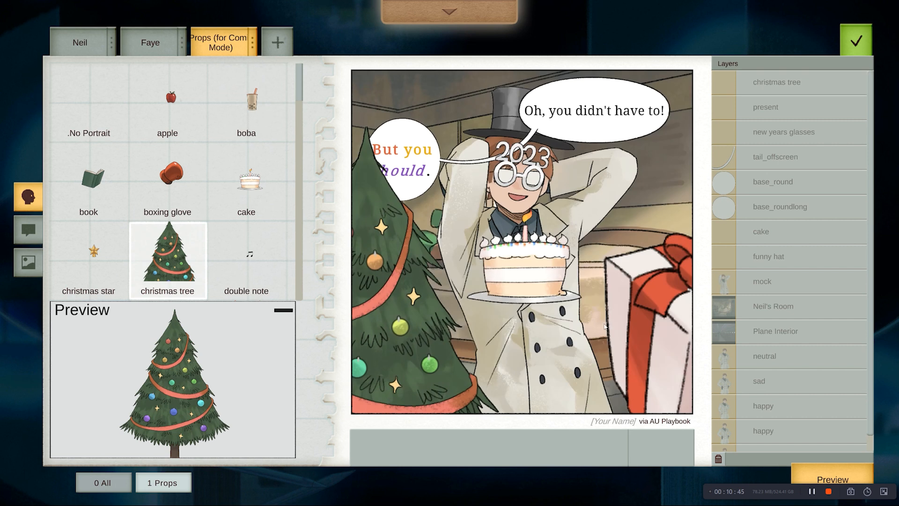
pyautogui.scroll(-2, 125, 218)
pyautogui.scroll(2, 119, 196)
# - Add another curved offscreen tail, flip it horizontally, rotate it slightly, and run it from Neil's mouth toward the present
pyautogui.click(28, 229)
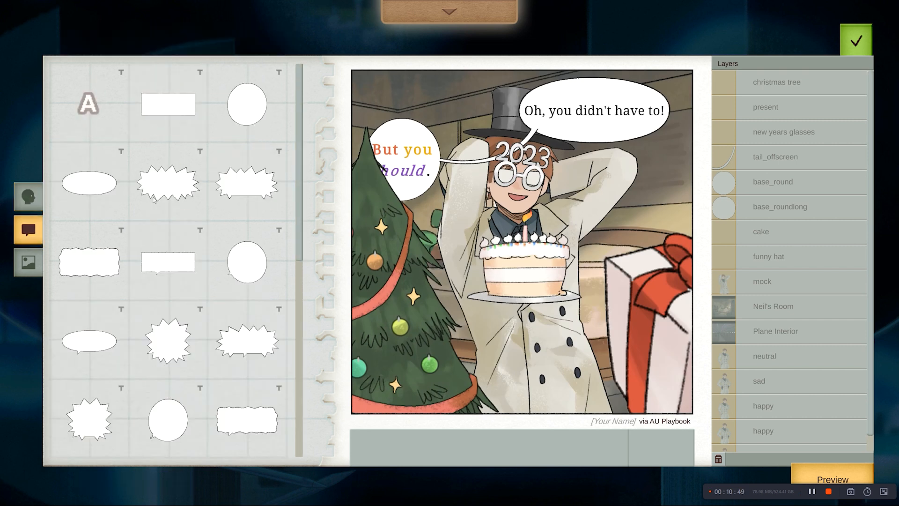
pyautogui.scroll(-3, 182, 242)
pyautogui.moveTo(100, 432); pyautogui.dragTo(562, 294)
pyautogui.moveTo(586, 257); pyautogui.dragTo(564, 250)
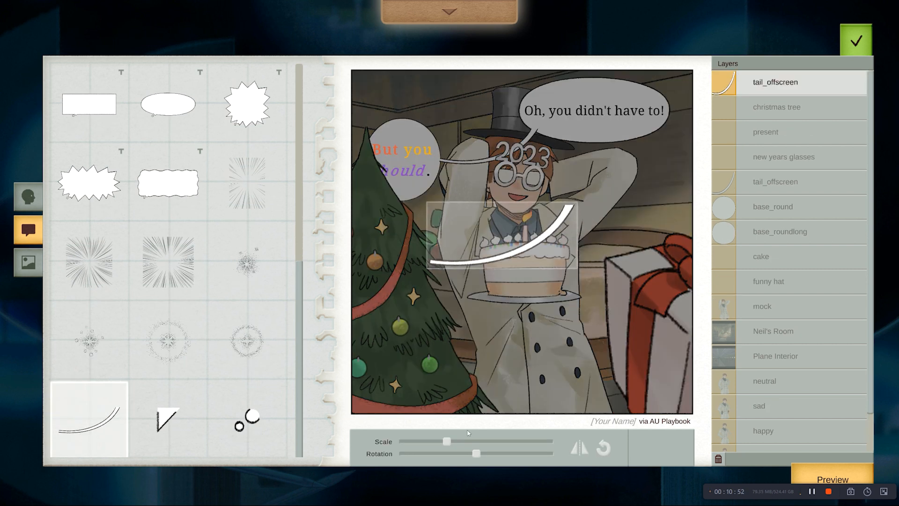
pyautogui.click(580, 448)
pyautogui.moveTo(521, 231); pyautogui.dragTo(603, 221)
pyautogui.moveTo(474, 458); pyautogui.dragTo(477, 458)
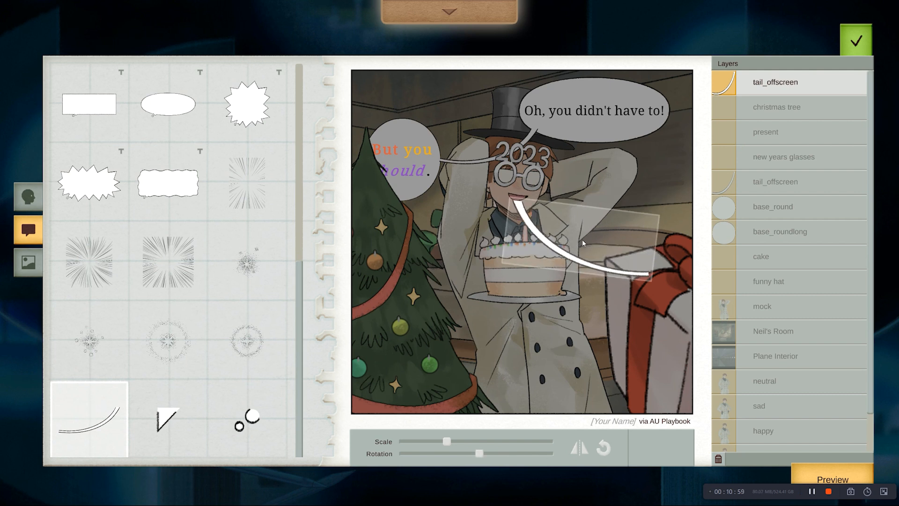
pyautogui.click(625, 271)
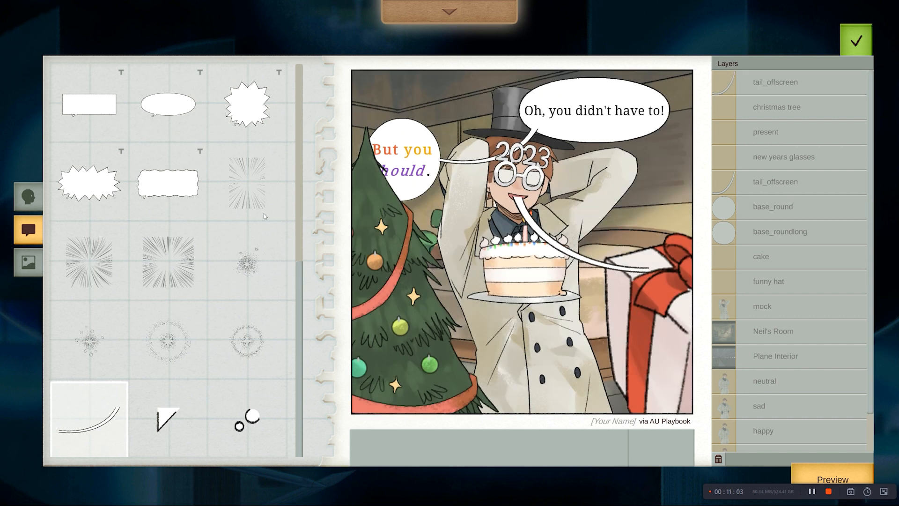
# - Add the FocusLine3 effect and move its layer directly above the mock layer
pyautogui.click(191, 239)
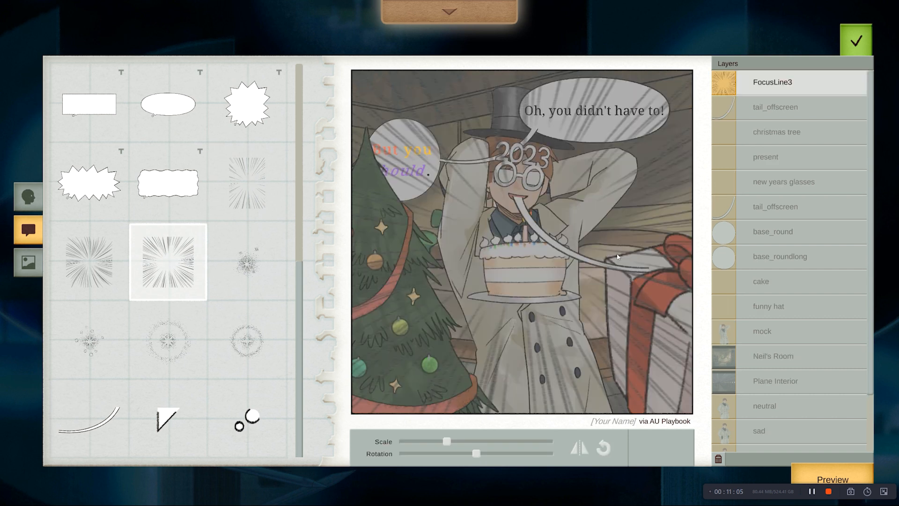
pyautogui.click(617, 288)
pyautogui.moveTo(803, 87); pyautogui.dragTo(791, 309)
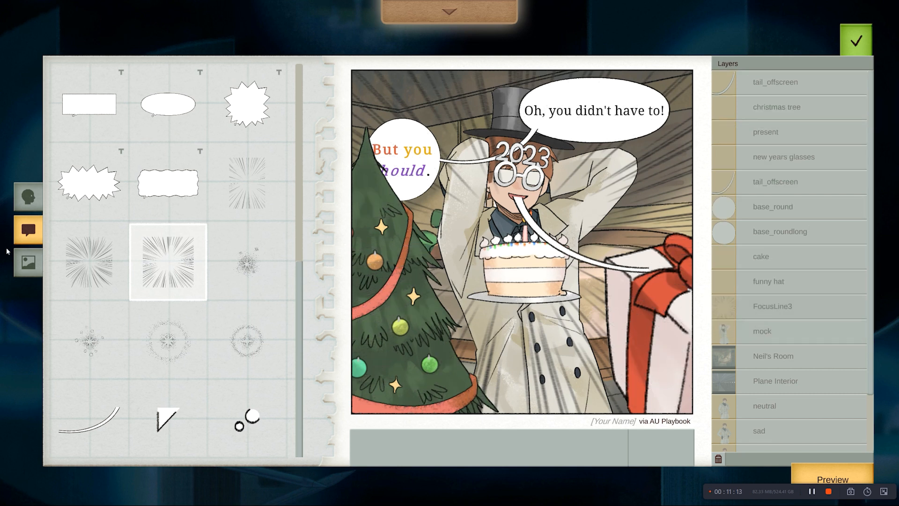
# - Add Faye's terror portrait to the panel and enlarge it slightly
pyautogui.click(28, 195)
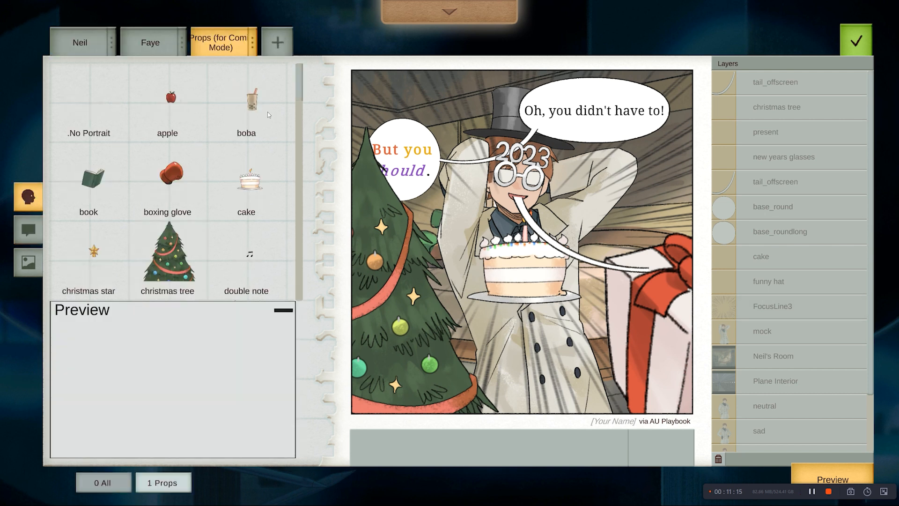
pyautogui.click(153, 50)
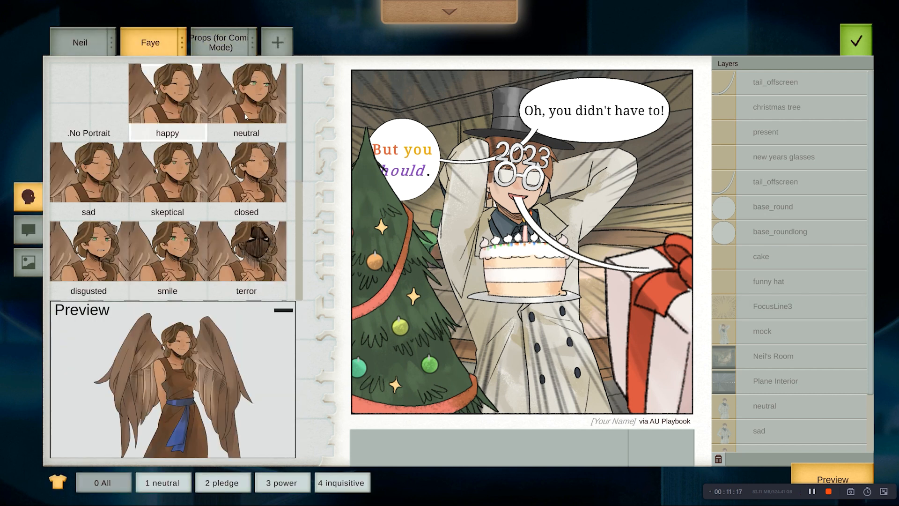
pyautogui.click(243, 265)
pyautogui.moveTo(244, 266); pyautogui.dragTo(453, 297)
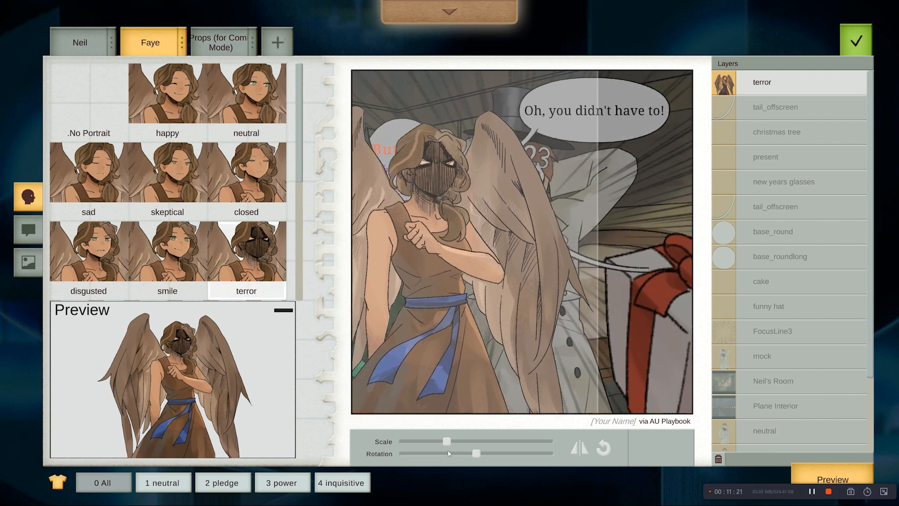
pyautogui.moveTo(447, 441); pyautogui.dragTo(458, 438)
pyautogui.moveTo(544, 356); pyautogui.dragTo(564, 353)
# - Move the terror layer directly below the mock layer, enlarge the portrait further, and place the face in the panel's upper left corner
pyautogui.moveTo(841, 89); pyautogui.dragTo(800, 368)
pyautogui.moveTo(530, 349); pyautogui.dragTo(524, 318)
pyautogui.moveTo(458, 441); pyautogui.dragTo(519, 441)
pyautogui.moveTo(595, 328); pyautogui.dragTo(540, 441)
pyautogui.click(549, 419)
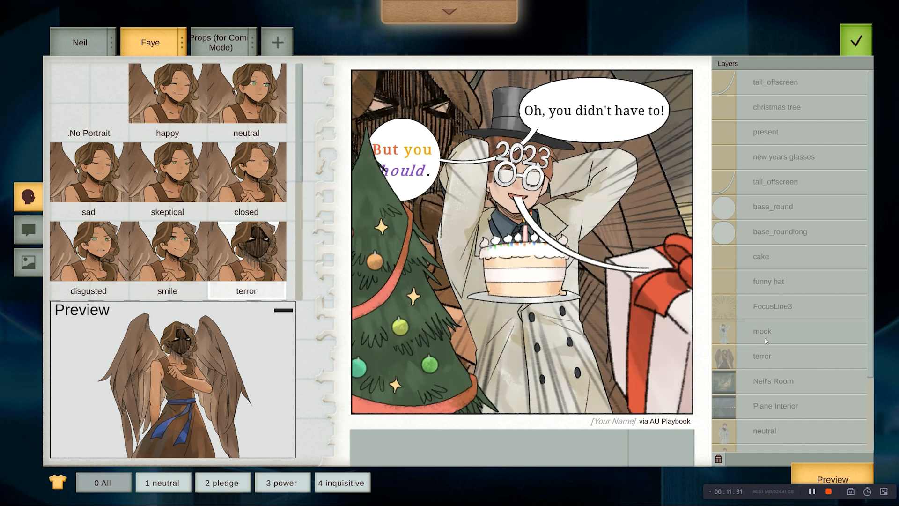
# - Reduce the terror portrait's scale, tilt it clockwise, and reposition its head above the round speech bubble
pyautogui.click(737, 361)
pyautogui.moveTo(519, 443); pyautogui.dragTo(496, 455)
pyautogui.moveTo(595, 356); pyautogui.dragTo(555, 233)
pyautogui.click(555, 256)
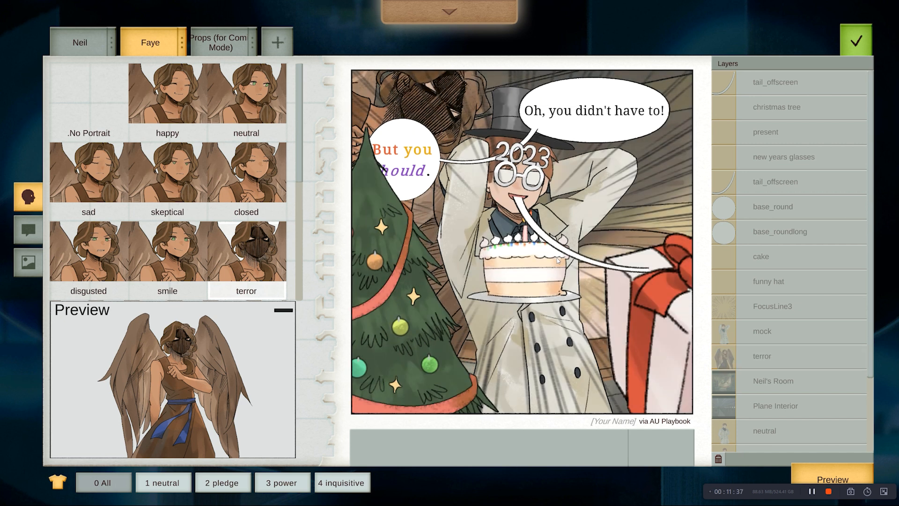
# - Move the terror layer directly below the Plane Interior layer so the backgrounds cover it
pyautogui.click(770, 360)
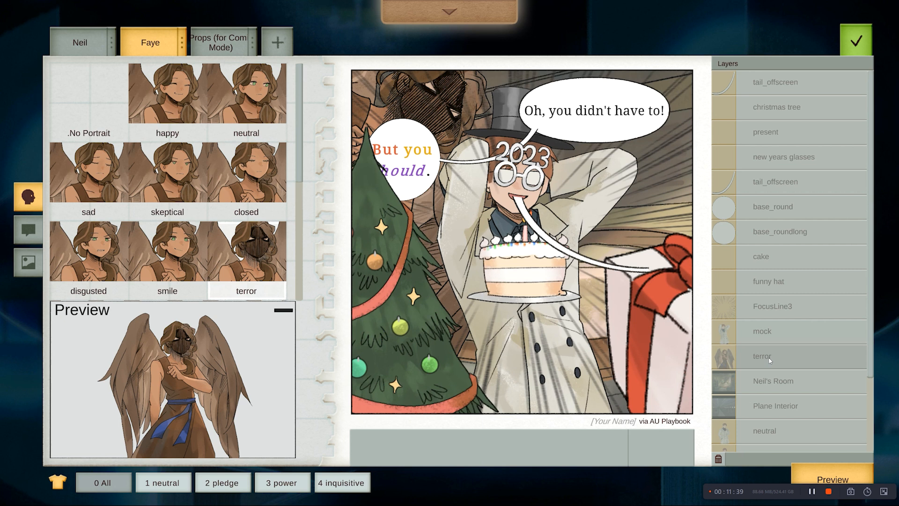
pyautogui.click(325, 267)
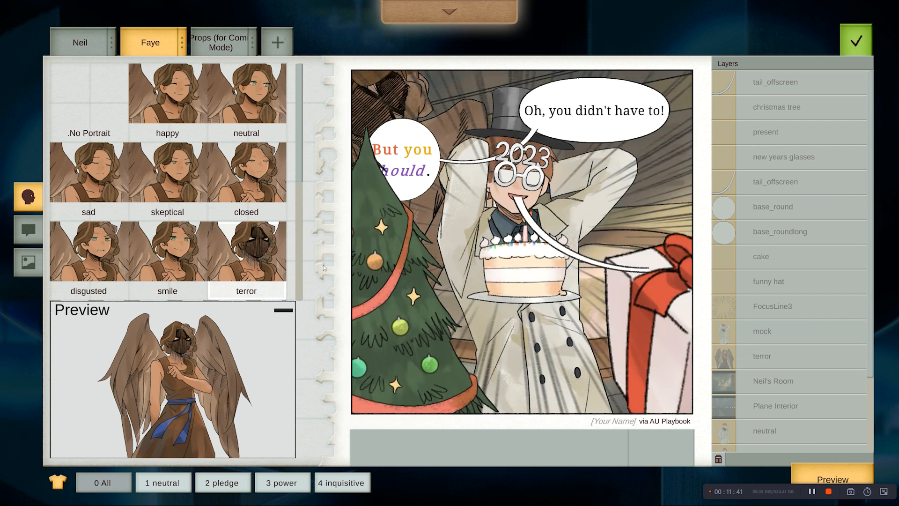
pyautogui.moveTo(769, 358); pyautogui.dragTo(765, 410)
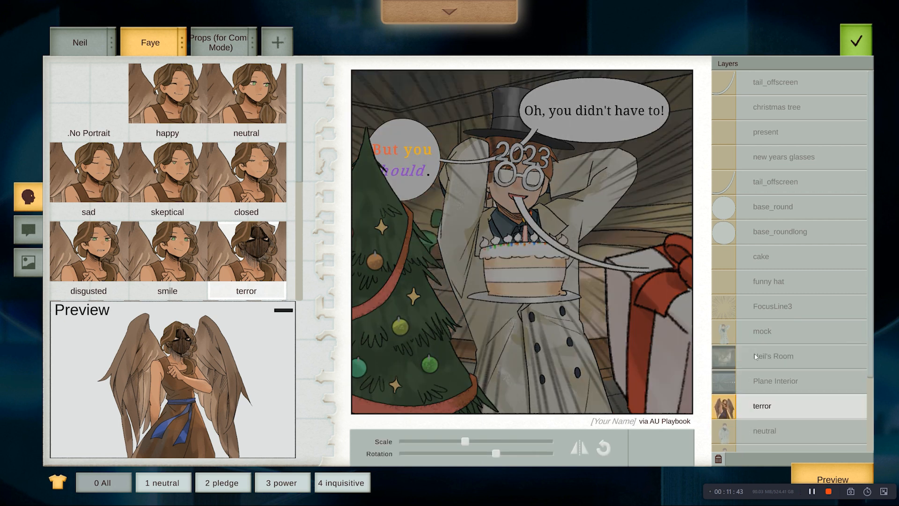
pyautogui.click(768, 337)
# - Examine Faye's available portraits, previewing poses such as smug, smile, skeptical, happy and closed
pyautogui.click(196, 236)
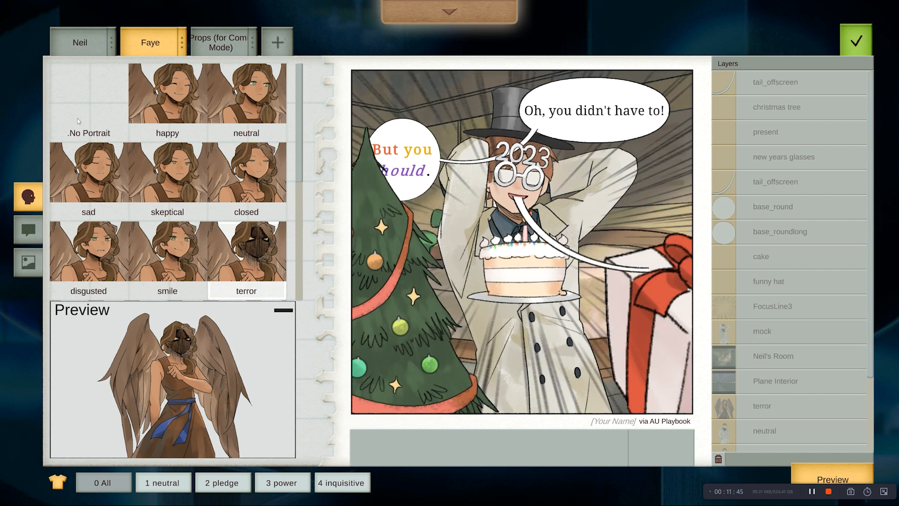
pyautogui.scroll(-3, 176, 183)
pyautogui.click(181, 236)
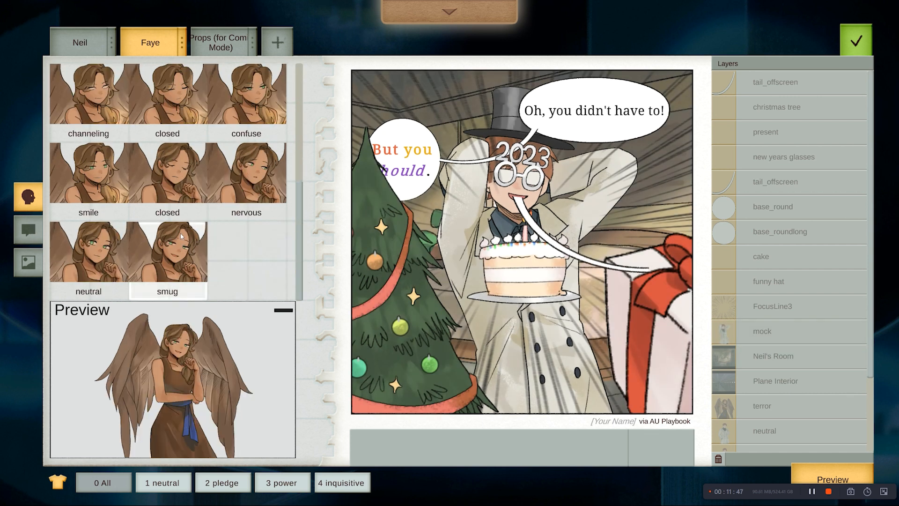
pyautogui.click(103, 166)
pyautogui.scroll(3, 170, 196)
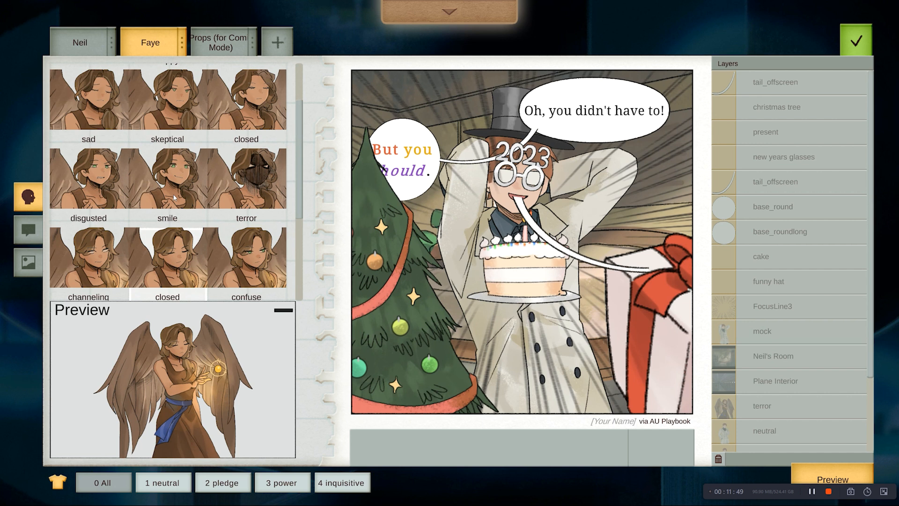
pyautogui.click(169, 195)
pyautogui.click(98, 187)
pyautogui.click(134, 109)
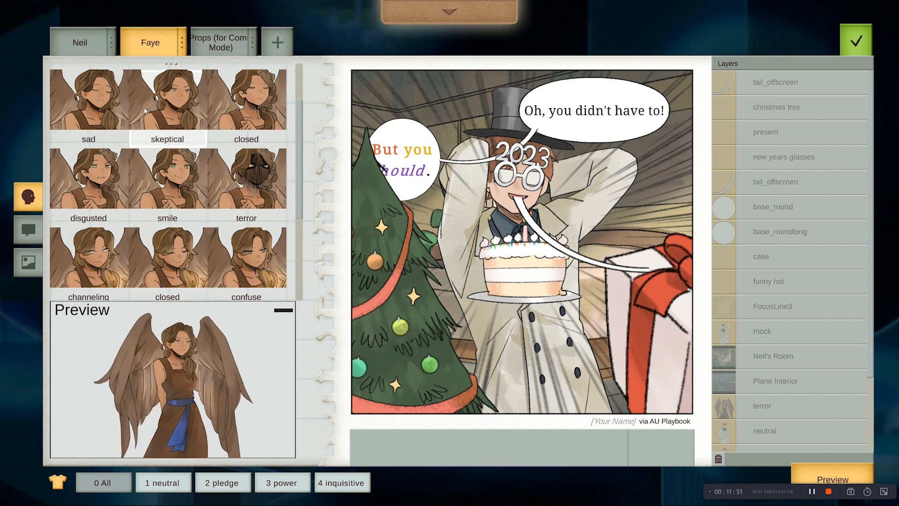
pyautogui.scroll(2, 170, 150)
pyautogui.click(185, 110)
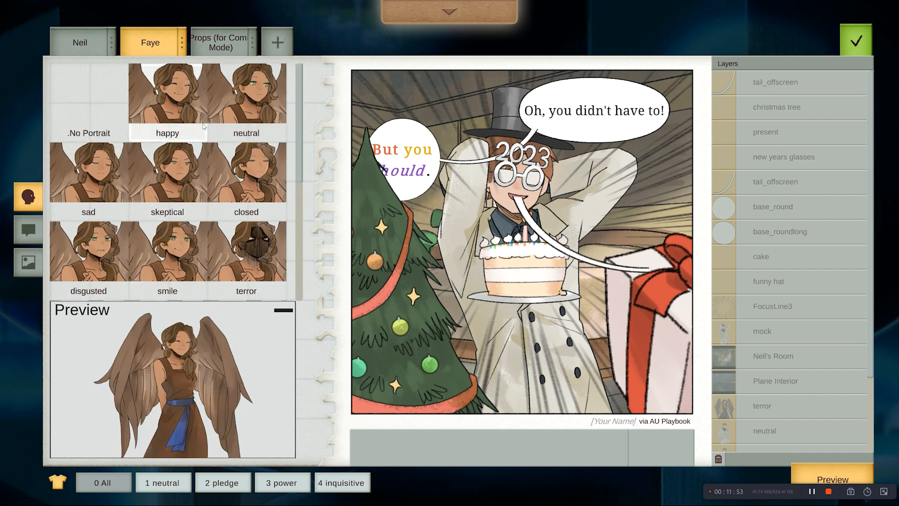
pyautogui.scroll(-4, 174, 186)
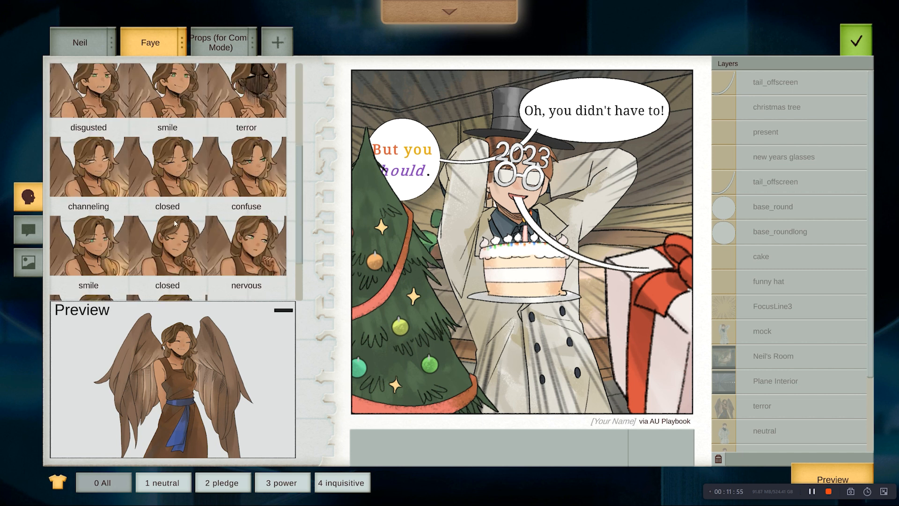
pyautogui.click(177, 237)
pyautogui.scroll(-2, 185, 245)
pyautogui.click(197, 298)
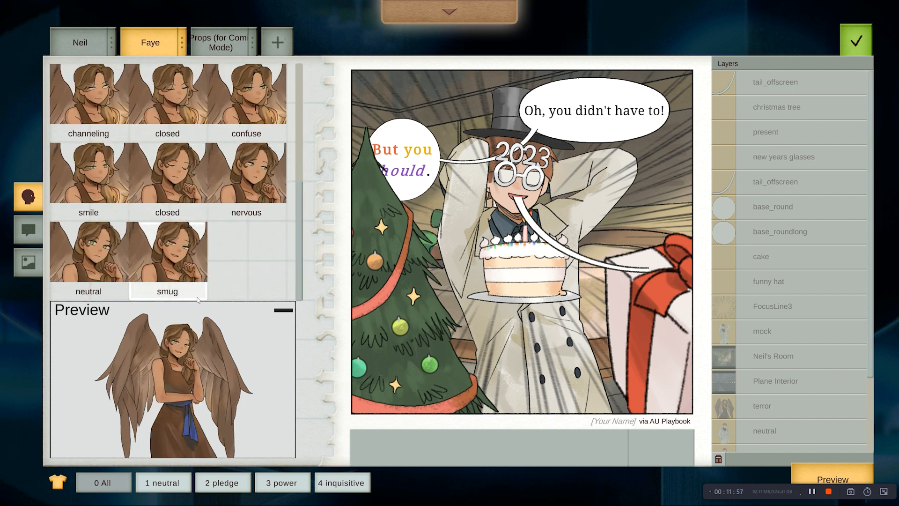
pyautogui.click(159, 182)
pyautogui.scroll(6, 168, 150)
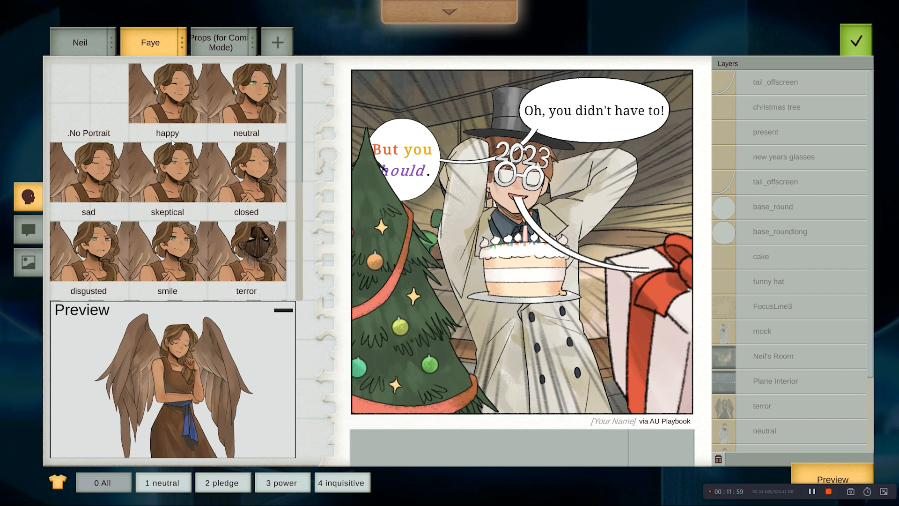
pyautogui.click(169, 171)
pyautogui.click(28, 230)
pyautogui.click(29, 198)
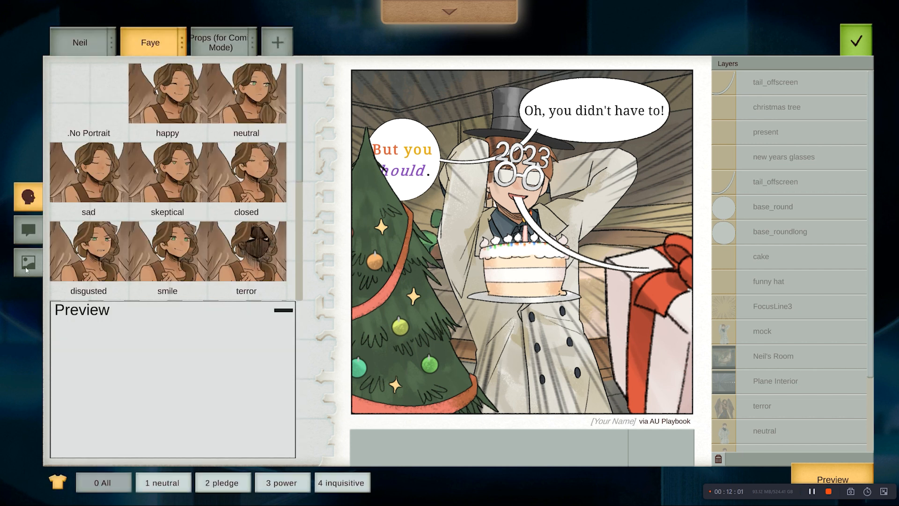
# - Import the Ricebot character and finish editing the panel, returning to the four-panel overview
pyautogui.click(278, 42)
pyautogui.click(432, 163)
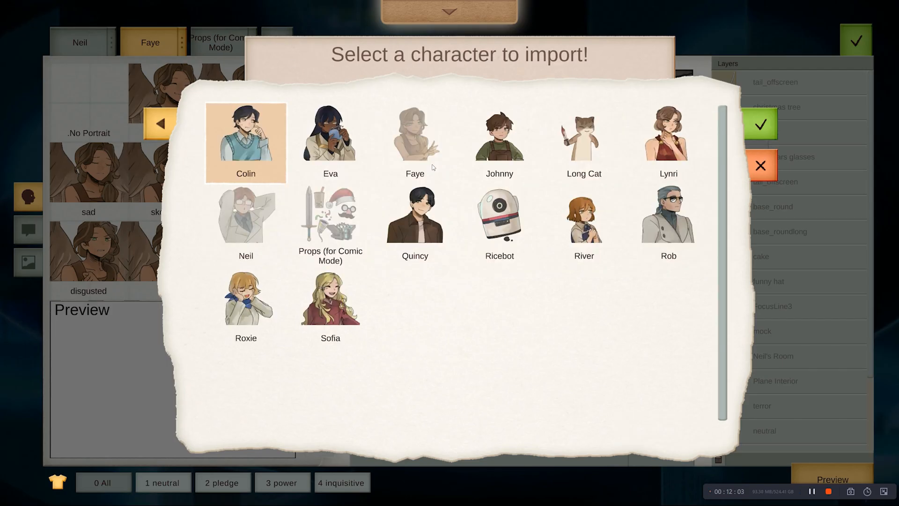
pyautogui.click(511, 221)
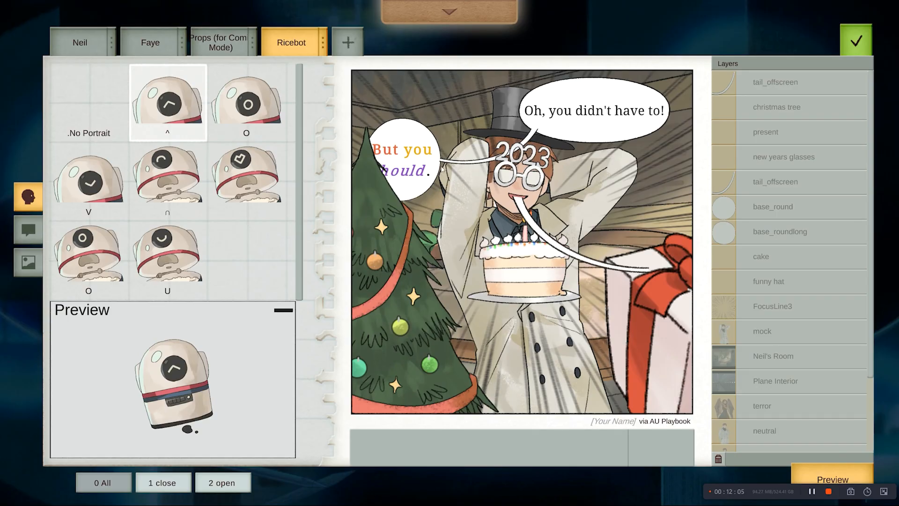
pyautogui.click(856, 41)
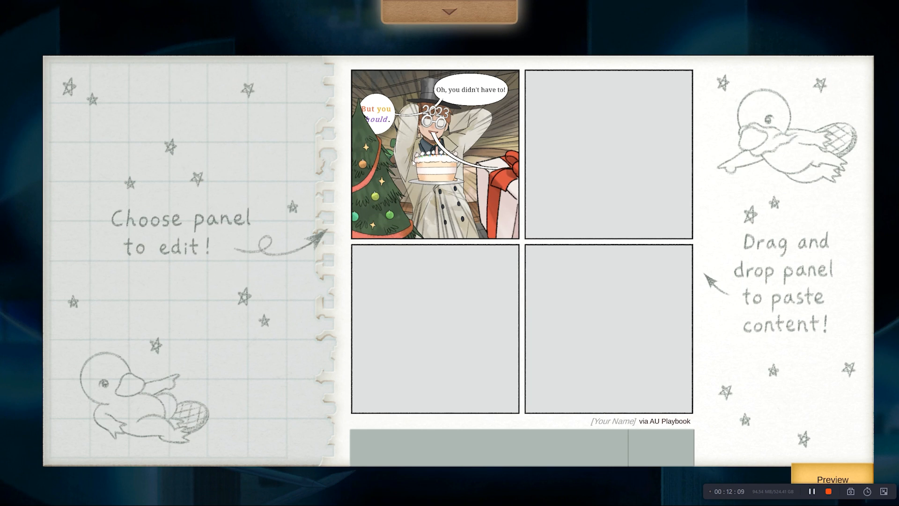
# - Copy the finished panel into the upper right panel, then clear the copy by pasting an empty panel over it
pyautogui.moveTo(386, 150); pyautogui.dragTo(612, 133)
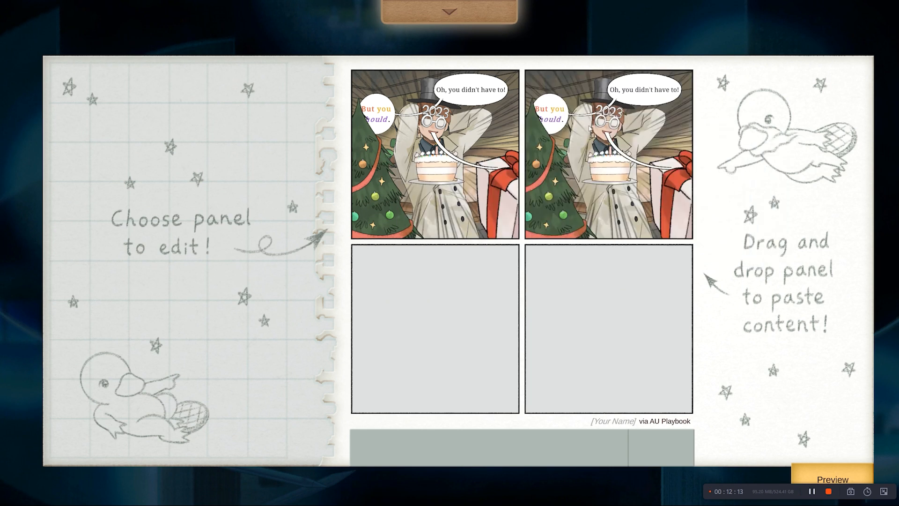
pyautogui.moveTo(462, 307); pyautogui.dragTo(671, 114)
pyautogui.click(555, 214)
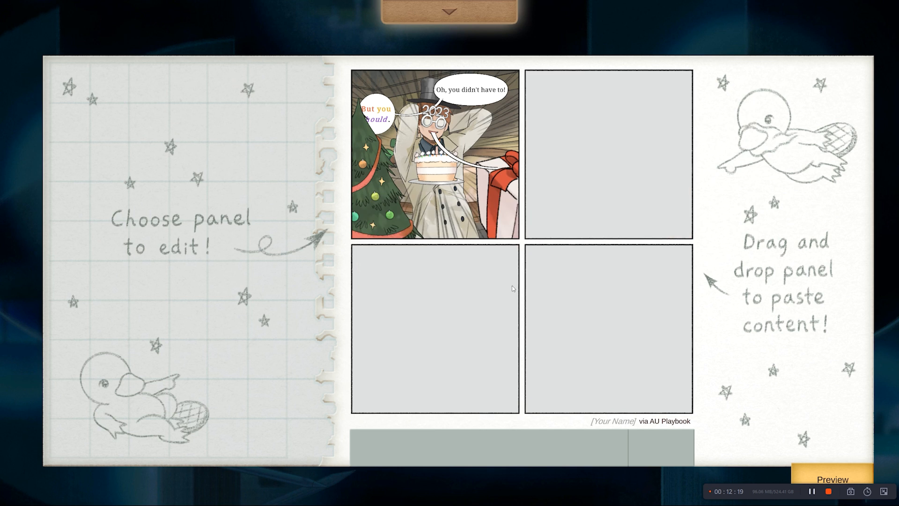
# - Open the empty upper right panel for editing and fill it with the Airport Interior background
pyautogui.click(670, 160)
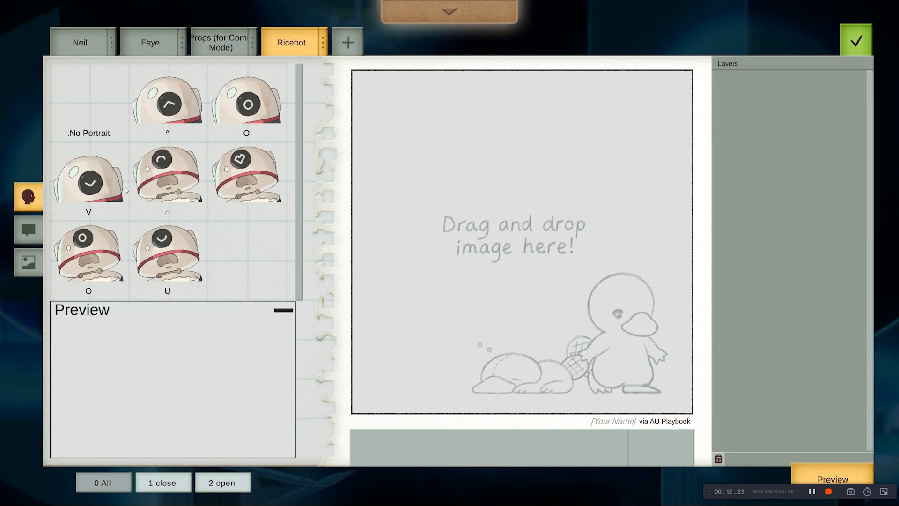
pyautogui.click(32, 270)
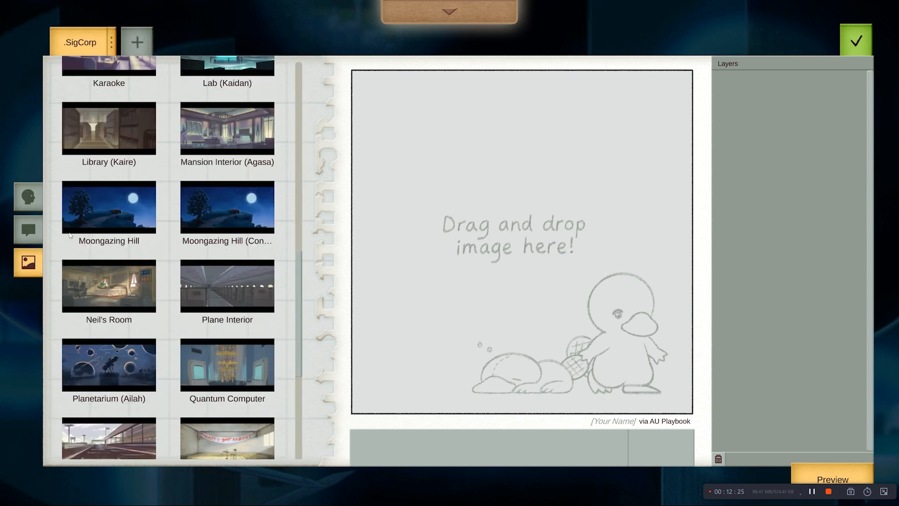
pyautogui.scroll(-5, 119, 231)
pyautogui.scroll(10, 96, 242)
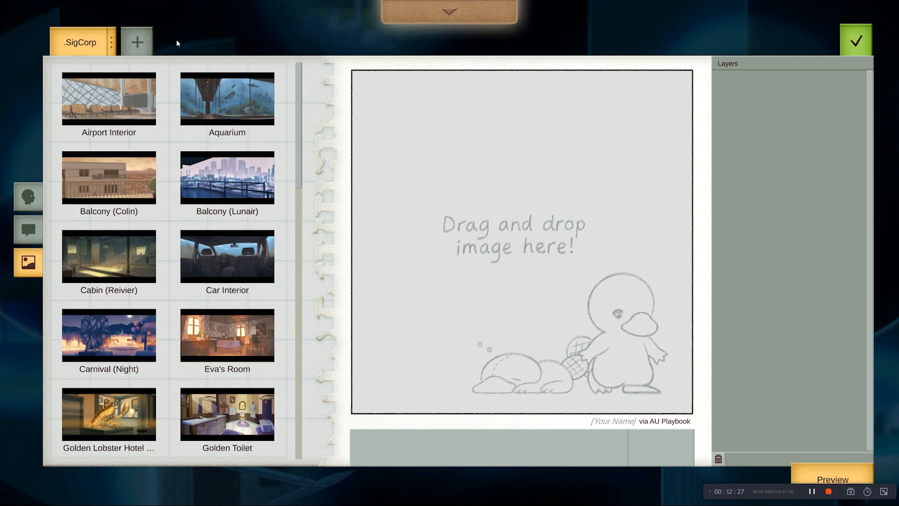
pyautogui.moveTo(103, 120); pyautogui.dragTo(521, 267)
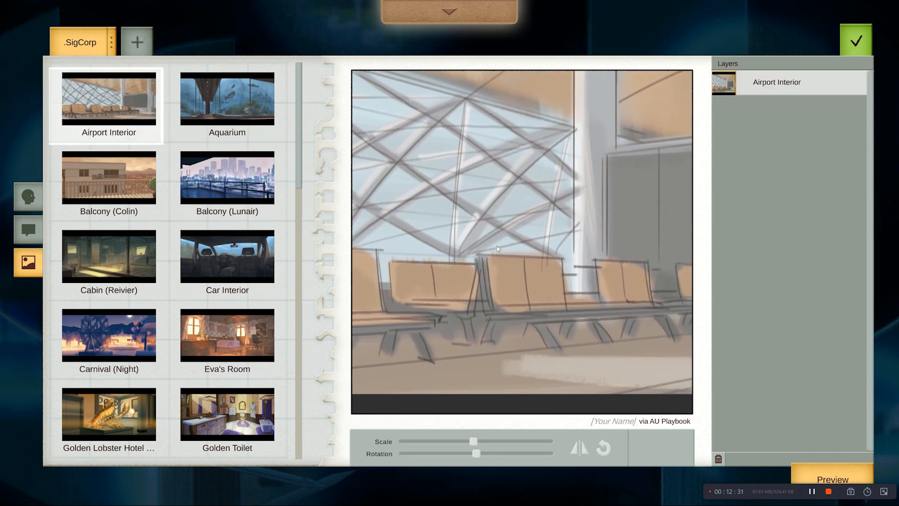
# - Look through the speech bubble shapes and the Ricebot portraits
pyautogui.click(28, 235)
pyautogui.moveTo(299, 310); pyautogui.dragTo(308, 93)
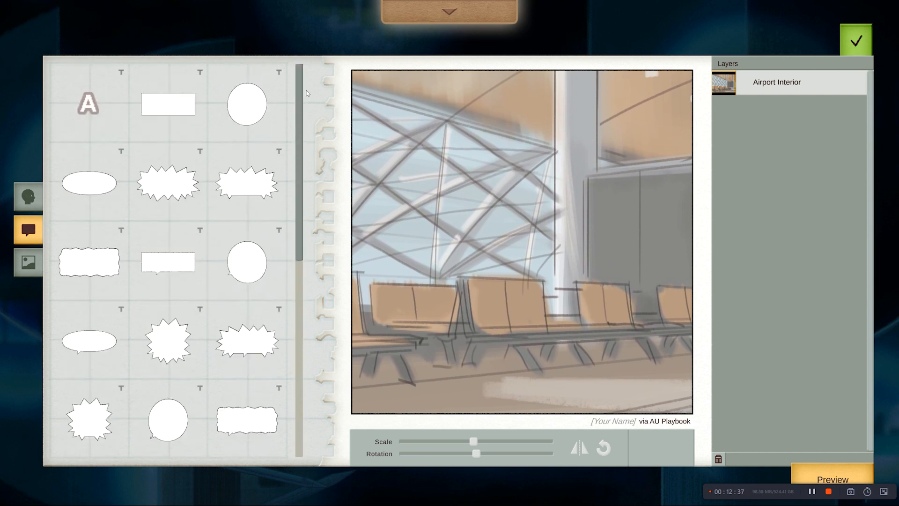
pyautogui.click(259, 104)
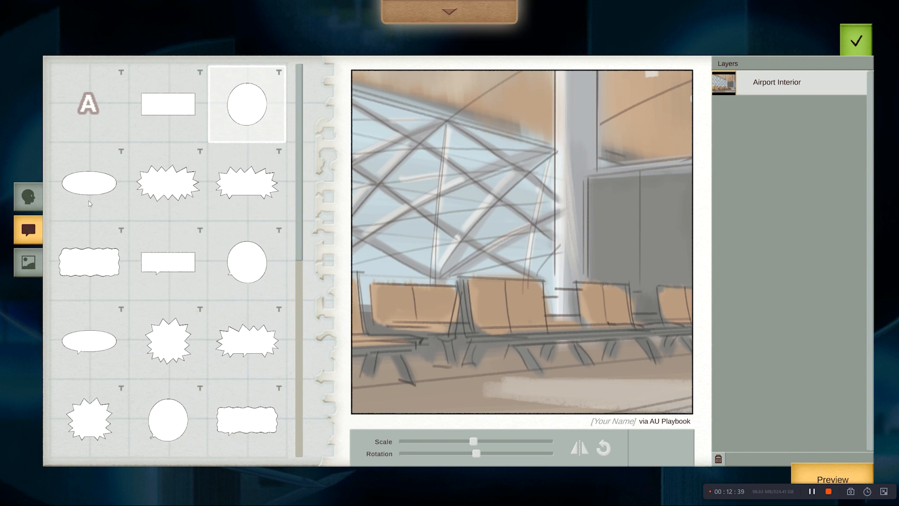
pyautogui.click(39, 210)
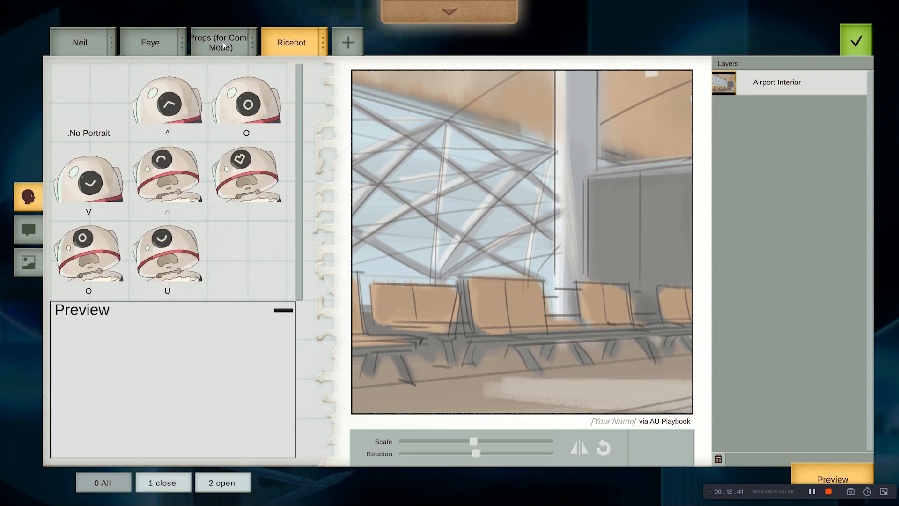
pyautogui.click(224, 45)
pyautogui.click(286, 46)
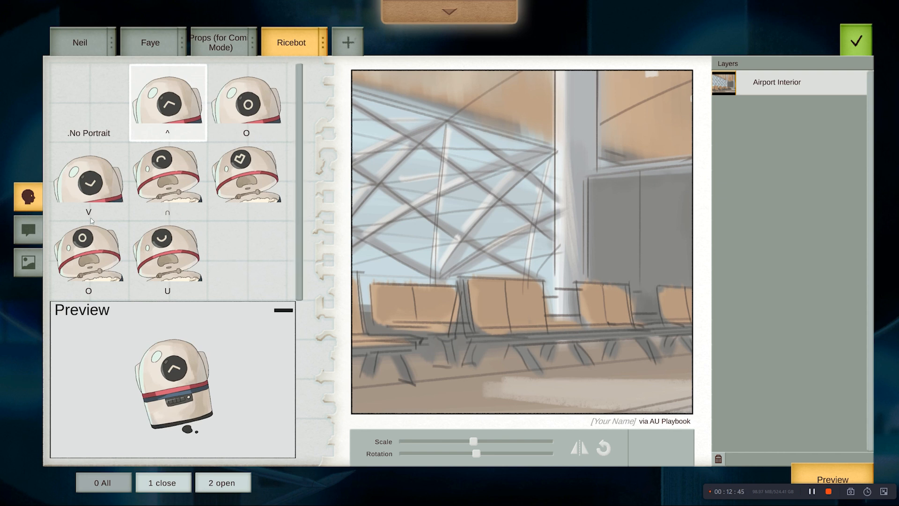
pyautogui.click(41, 227)
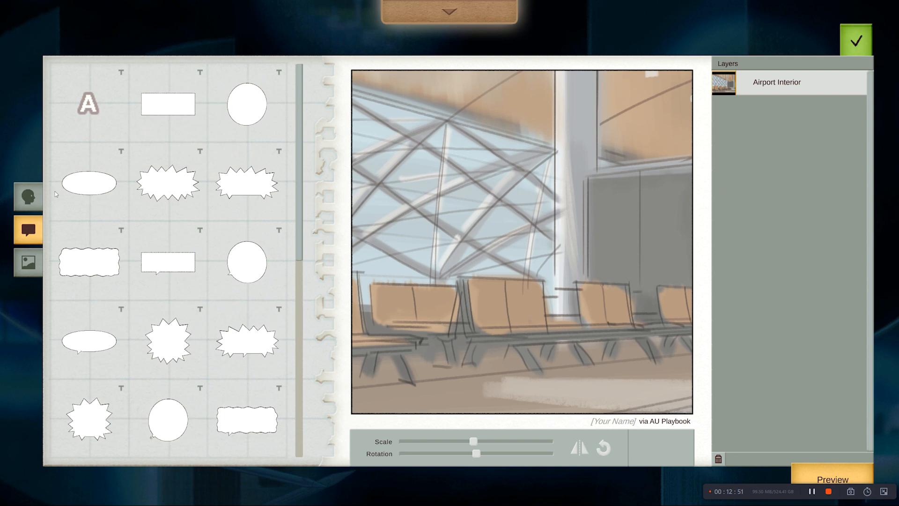
pyautogui.click(29, 199)
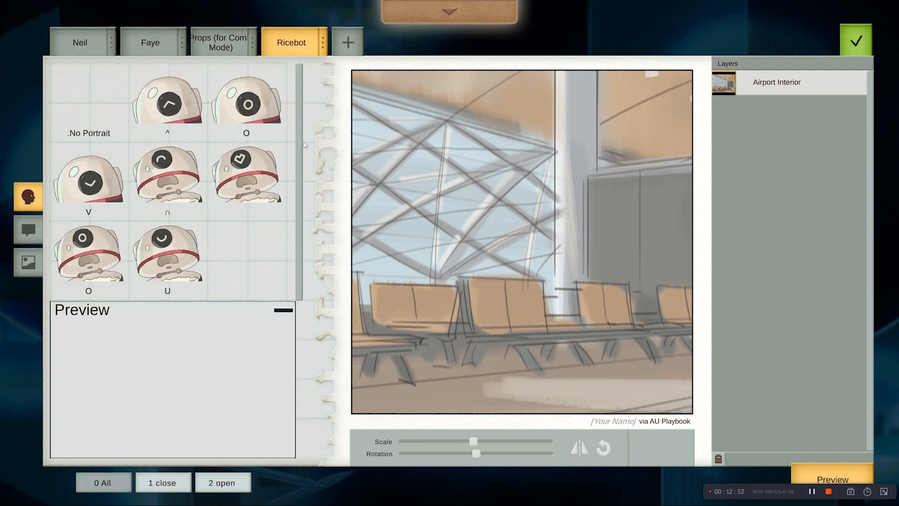
# - Add the EXPLOSION prop over the airport background, then delete its layer
pyautogui.click(241, 50)
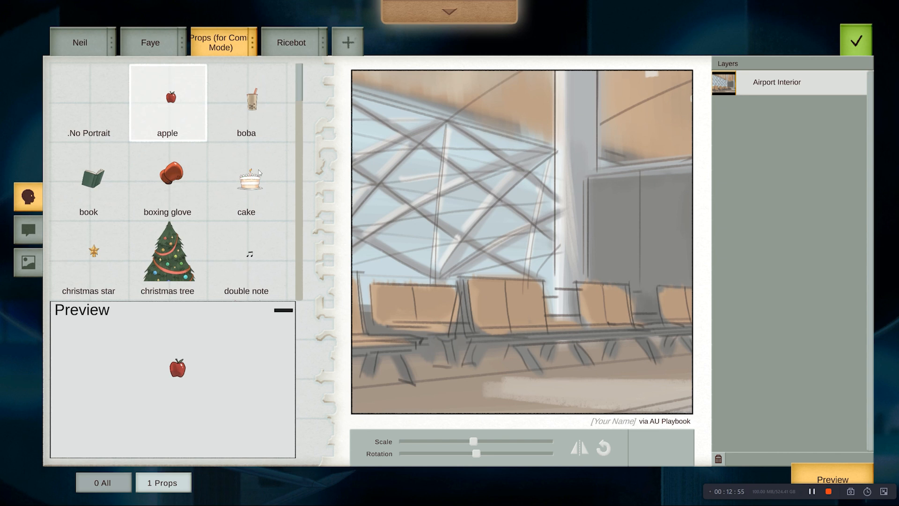
pyautogui.scroll(-2, 259, 174)
pyautogui.click(256, 190)
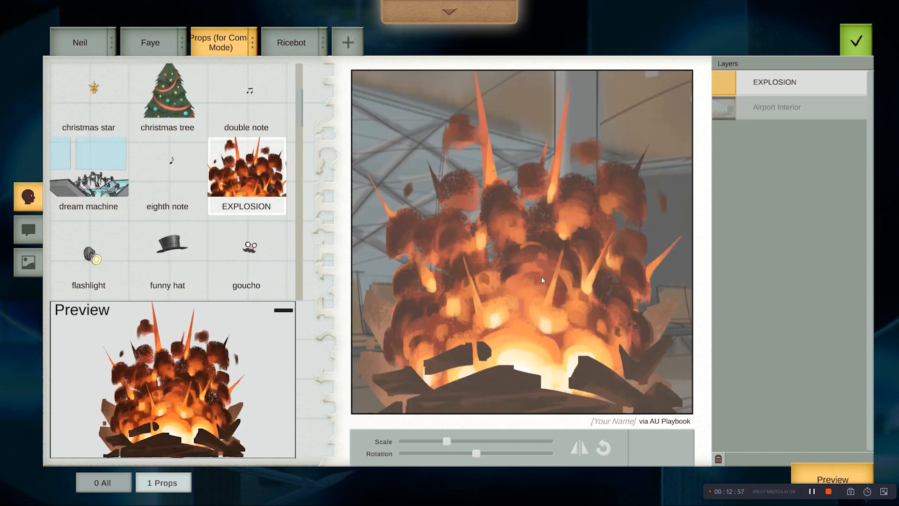
pyautogui.click(718, 459)
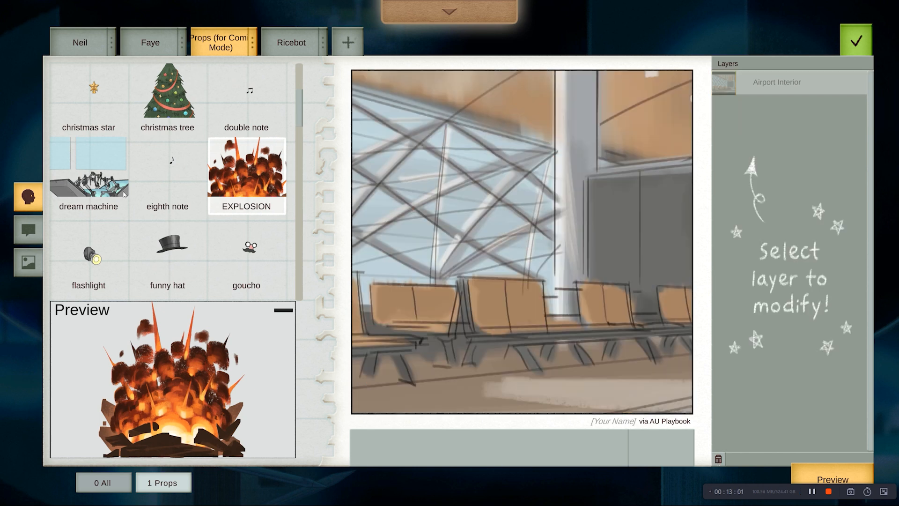
# - Add the dream machine prop over the airport background, then delete its layer
pyautogui.click(108, 187)
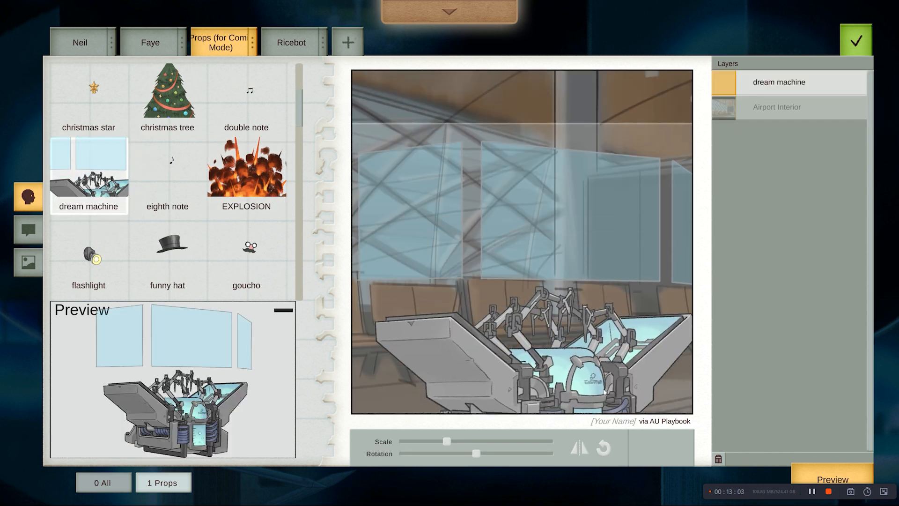
pyautogui.click(719, 459)
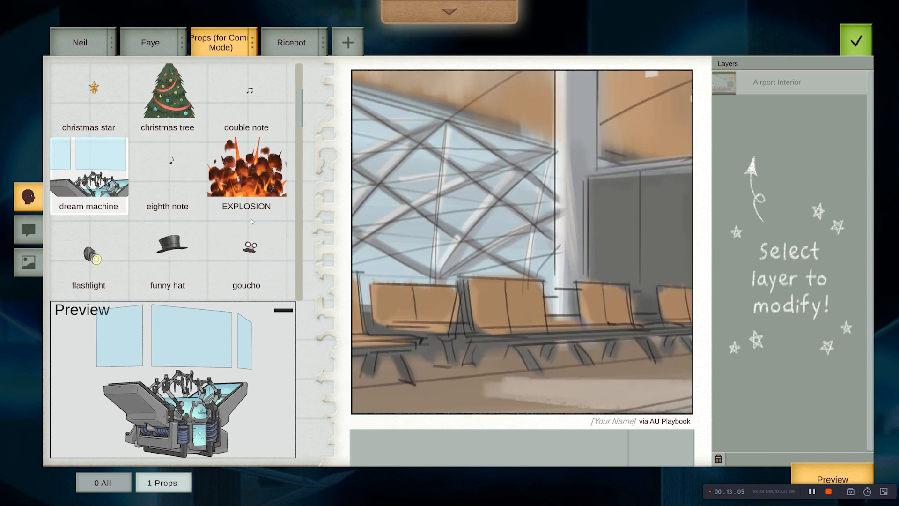
# - Look through the props, previewing items such as the hits, guitar, nerf, gun and ice cream
pyautogui.scroll(-2, 200, 206)
pyautogui.click(104, 238)
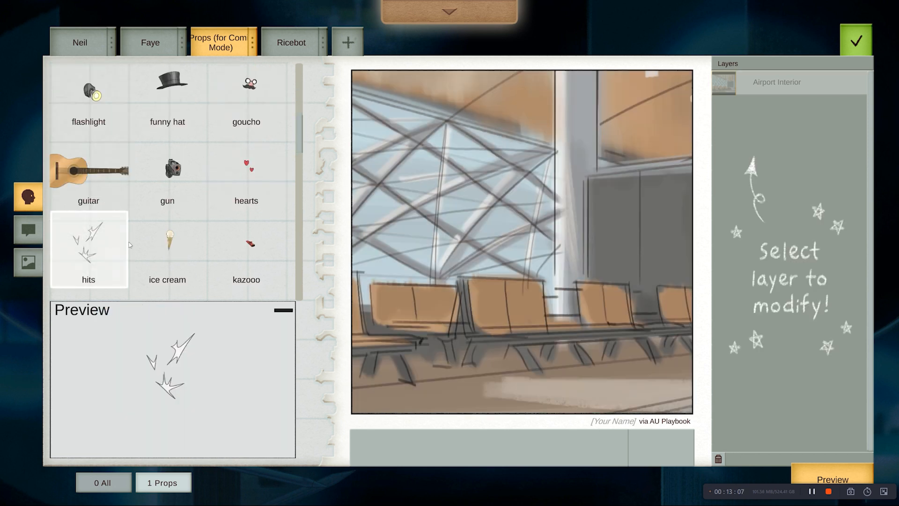
pyautogui.click(93, 168)
pyautogui.scroll(-3, 170, 176)
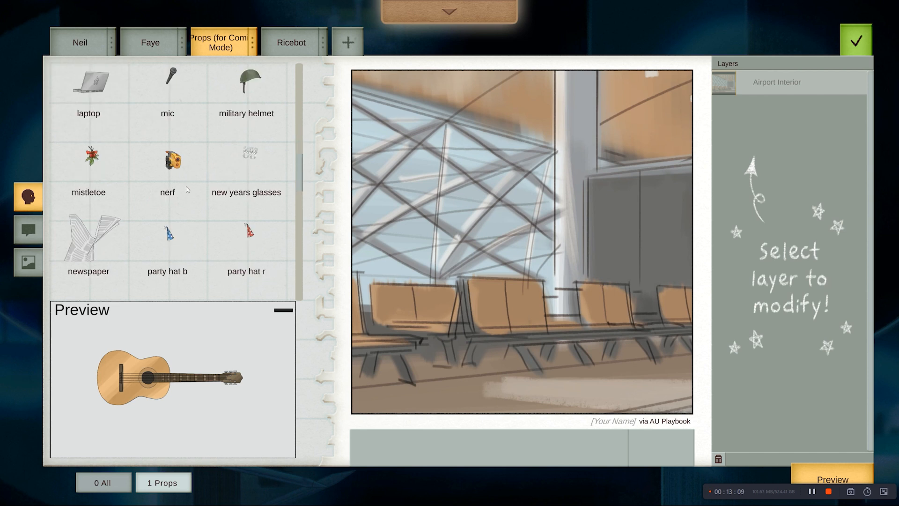
pyautogui.click(188, 189)
pyautogui.click(92, 172)
pyautogui.click(173, 162)
pyautogui.scroll(2, 180, 160)
pyautogui.scroll(-2, 179, 159)
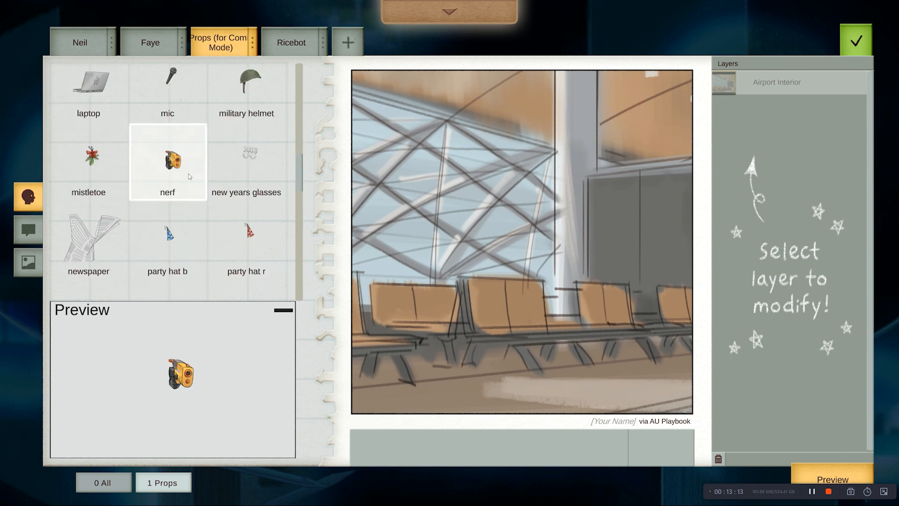
pyautogui.scroll(3, 189, 176)
pyautogui.click(185, 177)
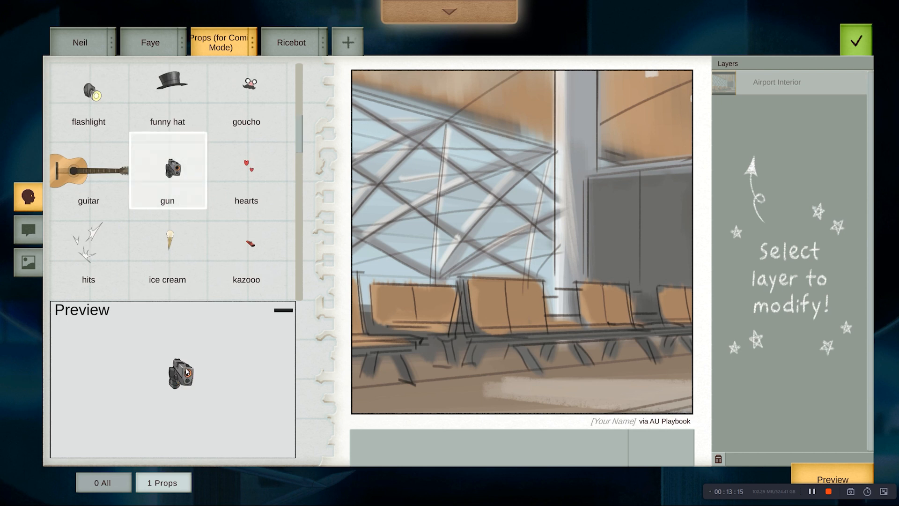
pyautogui.click(166, 239)
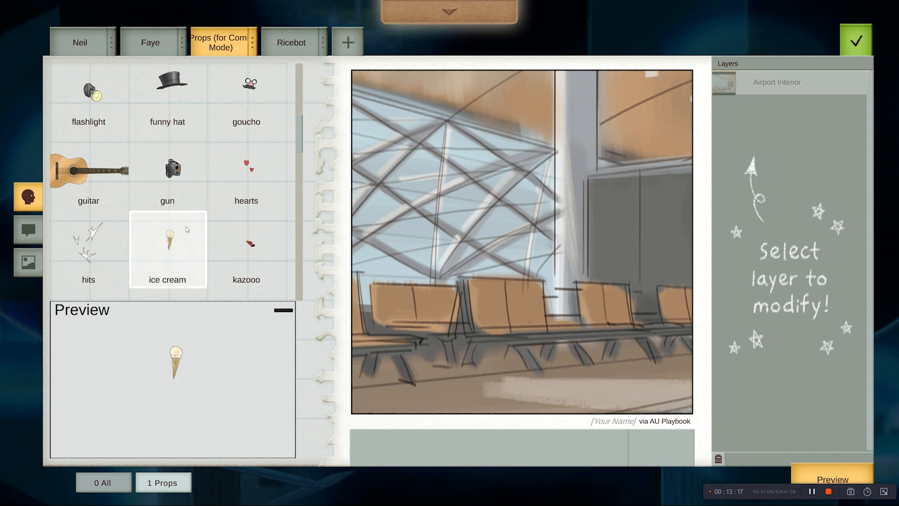
# - Place the newspaper prop in the middle of the airport panel, and add then delete a mistletoe prop above it
pyautogui.scroll(-3, 239, 225)
pyautogui.moveTo(88, 239); pyautogui.dragTo(474, 261)
pyautogui.moveTo(69, 167); pyautogui.dragTo(541, 122)
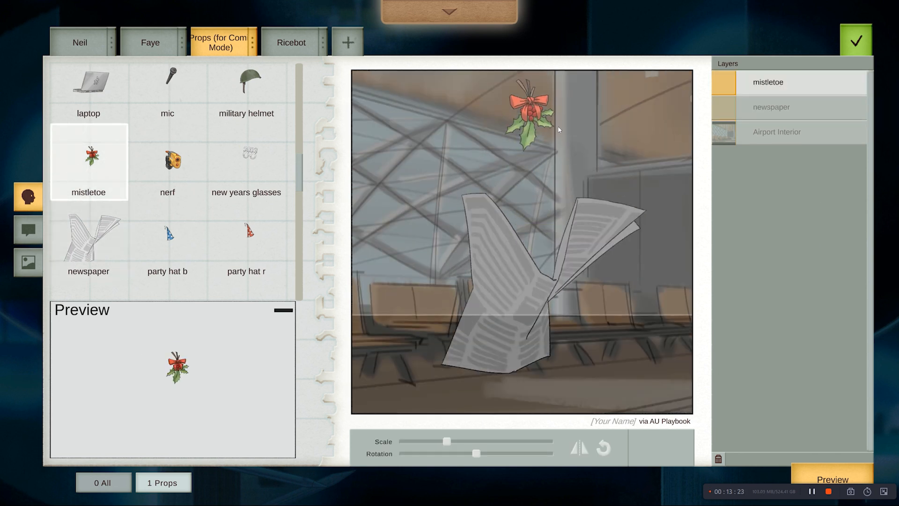
pyautogui.press('Delete')
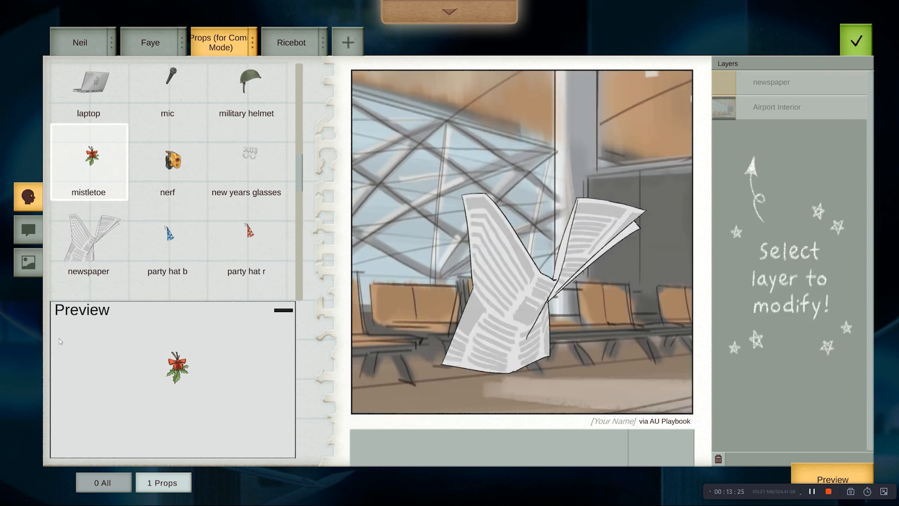
# - Place the goucho disguise prop above the newspaper and the funny hat prop above the disguise
pyautogui.click(28, 230)
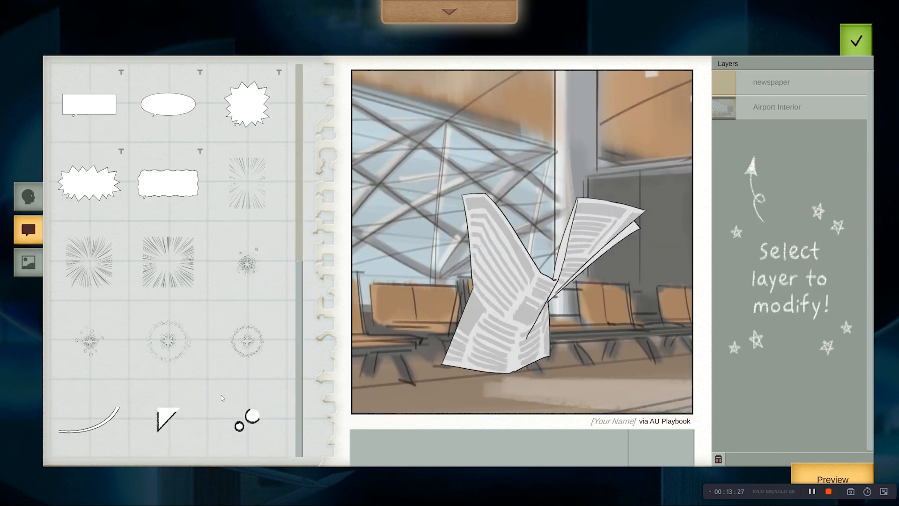
pyautogui.scroll(5, 147, 386)
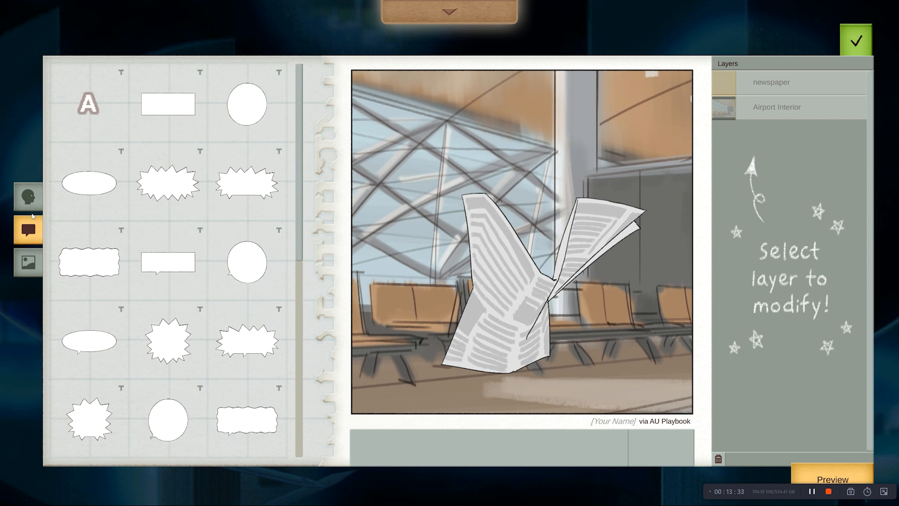
pyautogui.click(30, 205)
pyautogui.scroll(-1, 256, 165)
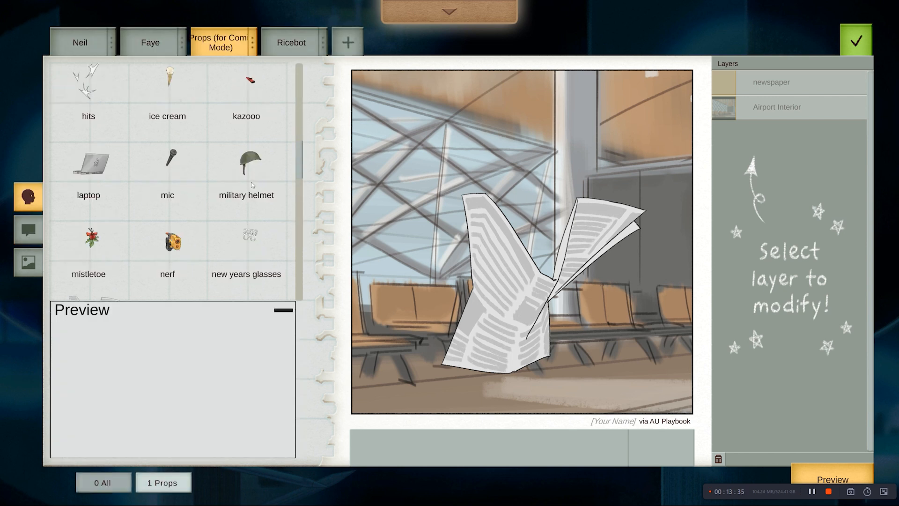
pyautogui.scroll(3, 257, 165)
pyautogui.click(251, 170)
pyautogui.moveTo(574, 258); pyautogui.dragTo(569, 215)
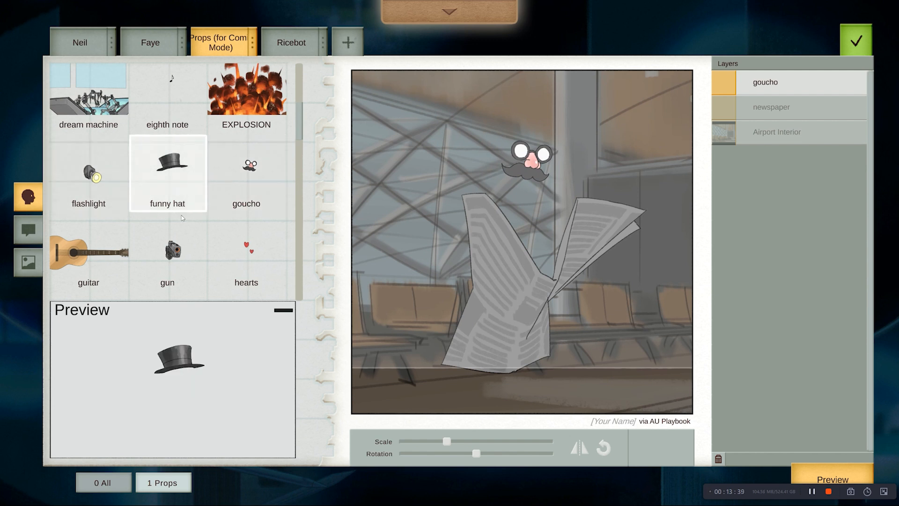
pyautogui.click(169, 187)
pyautogui.moveTo(552, 229); pyautogui.dragTo(540, 137)
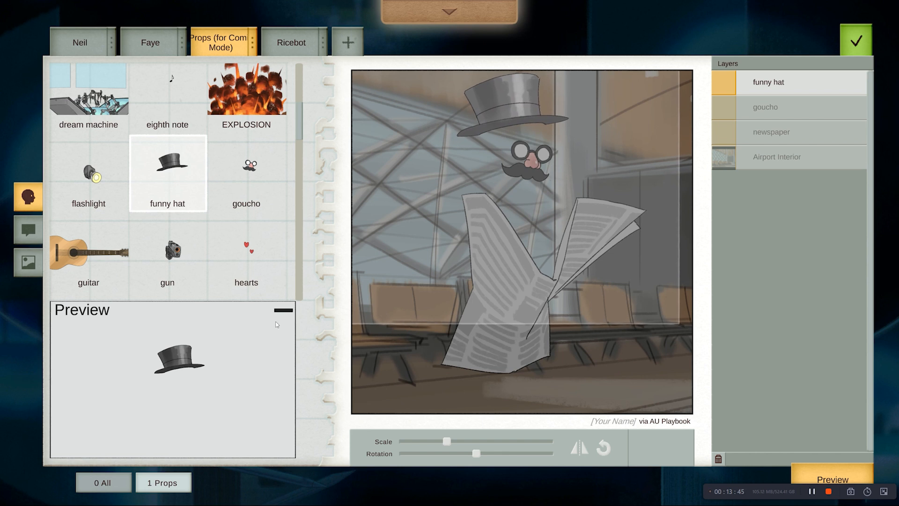
# - Add a plain text element in the panel's upper left corner reading "Meanwhile..."
pyautogui.click(28, 229)
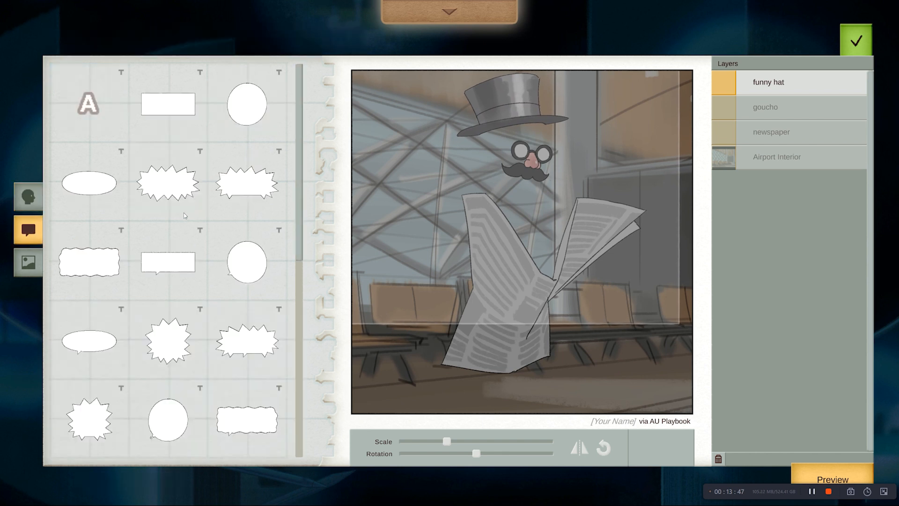
pyautogui.moveTo(86, 111); pyautogui.dragTo(410, 104)
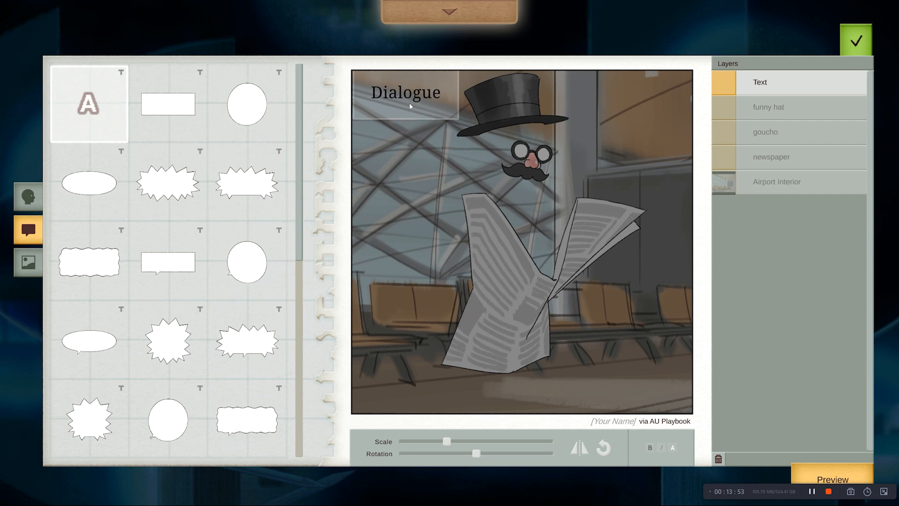
pyautogui.doubleClick(408, 96)
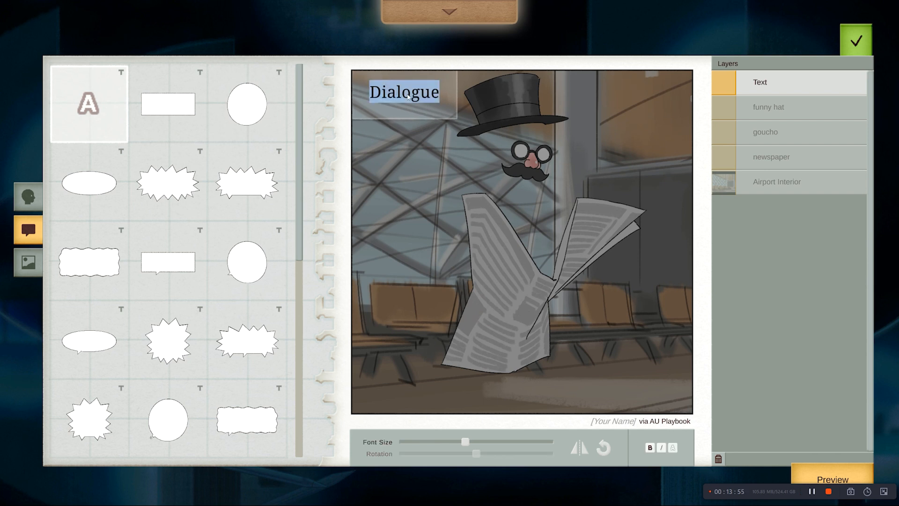
pyautogui.write('Meanwhile..')
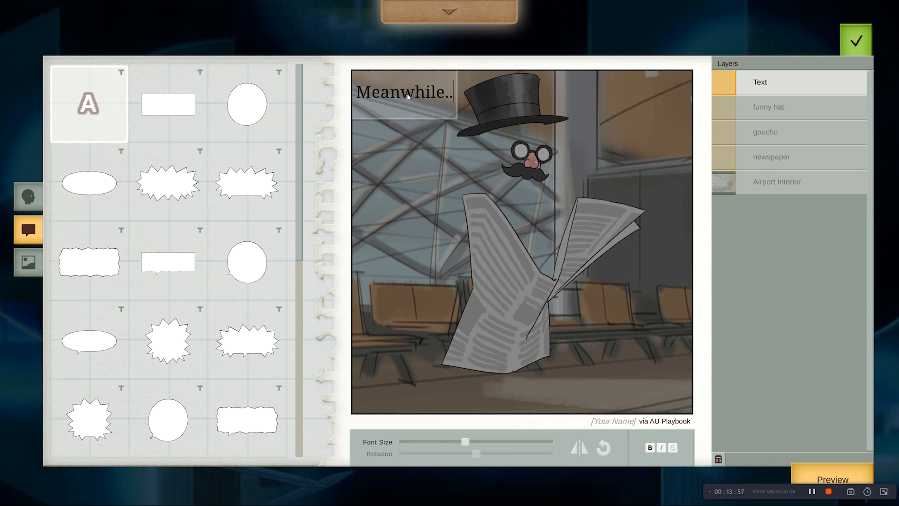
pyautogui.click(408, 96)
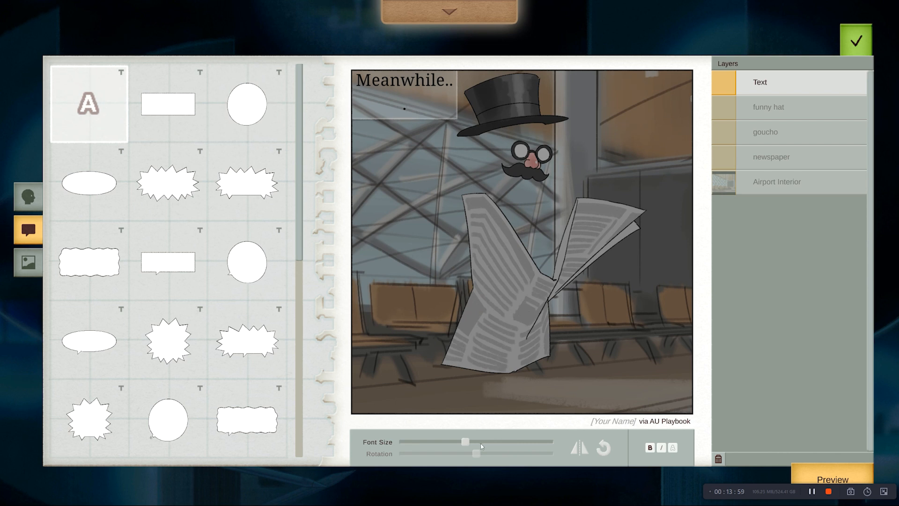
# - Scale and position the "Meanwhile..." text so it fits on one line in the panel's upper left corner
pyautogui.moveTo(467, 443)
pyautogui.mouseDown()
pyautogui.moveTo(450, 442)
pyautogui.moveTo(480, 444)
pyautogui.moveTo(470, 443)
pyautogui.mouseUp()
pyautogui.click(407, 126)
pyautogui.moveTo(423, 119)
pyautogui.mouseDown()
pyautogui.moveTo(453, 126)
pyautogui.moveTo(427, 116)
pyautogui.mouseUp()
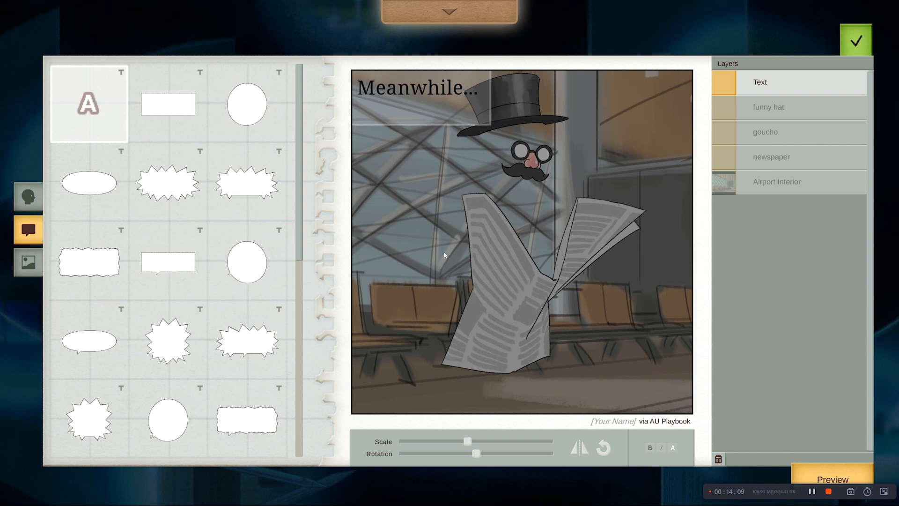
pyautogui.moveTo(469, 444); pyautogui.dragTo(462, 443)
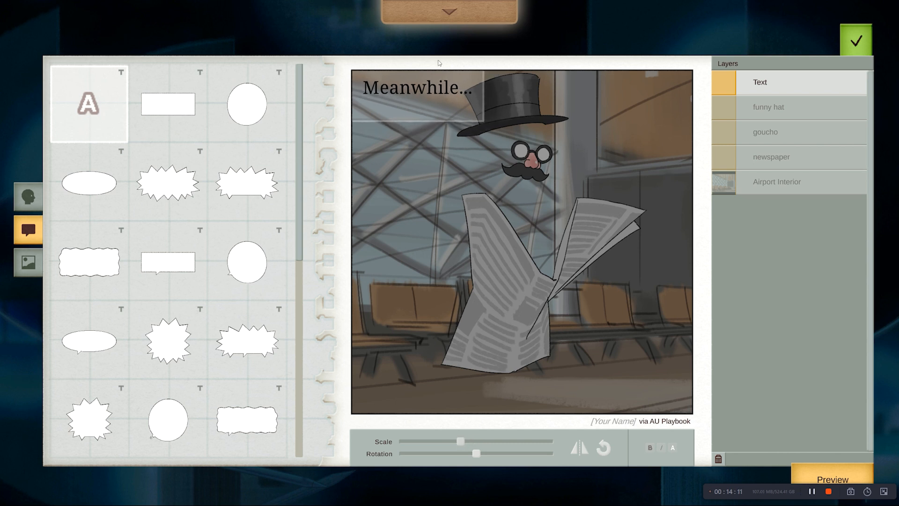
# - Reduce the "Meanwhile..." text to a small font size and move it closer to the panel's upper left corner
pyautogui.doubleClick(426, 91)
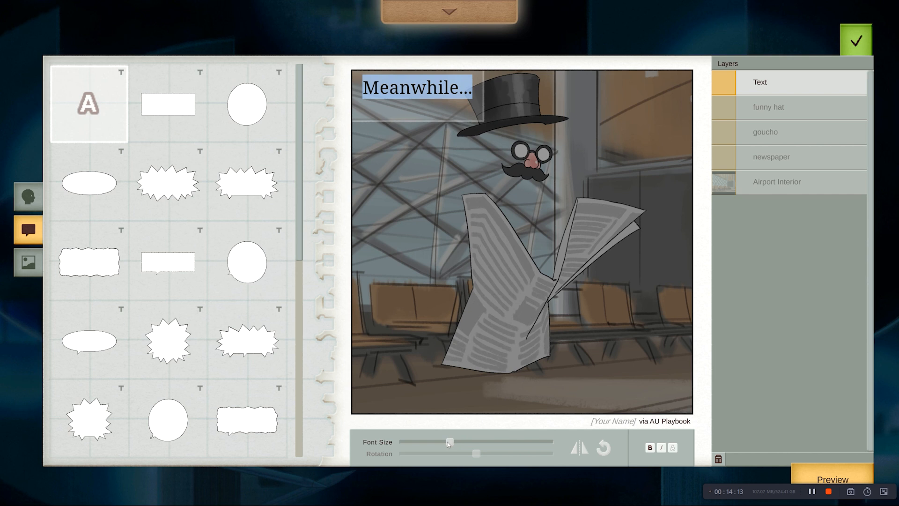
pyautogui.moveTo(449, 442); pyautogui.dragTo(407, 448)
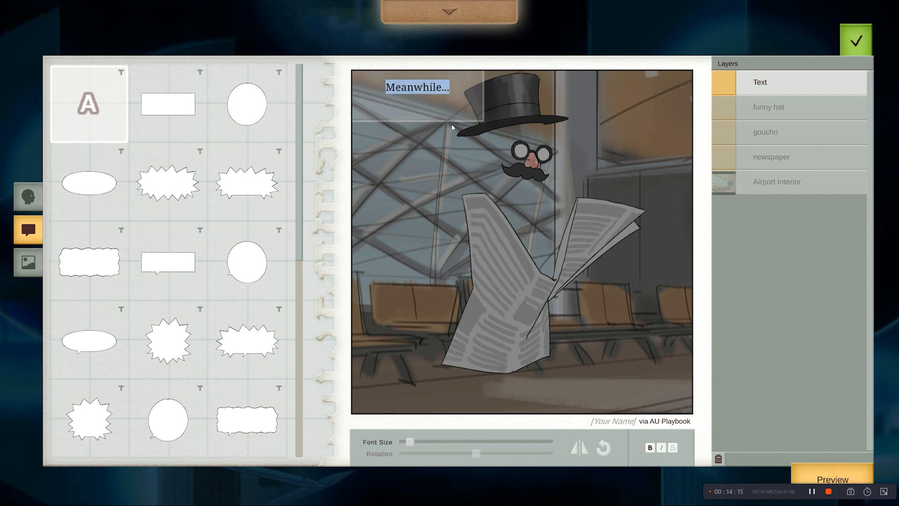
pyautogui.click(461, 106)
pyautogui.click(502, 143)
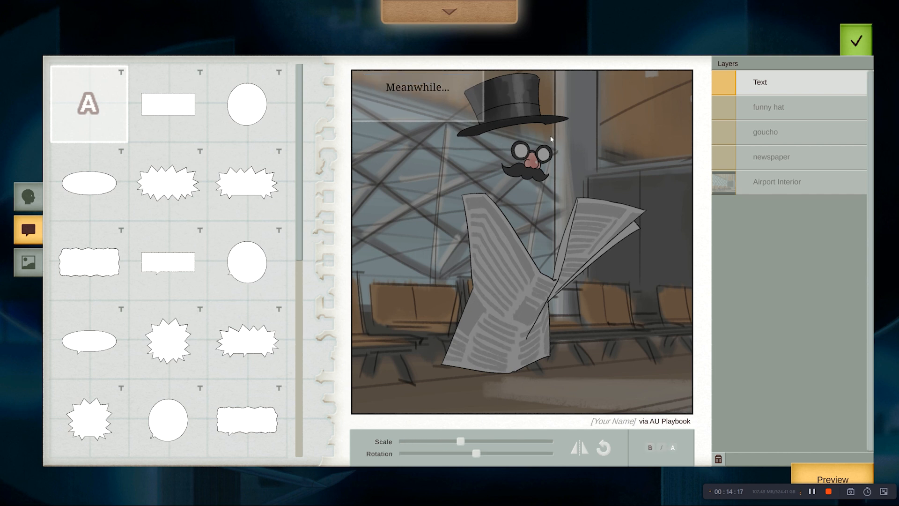
pyautogui.moveTo(450, 103); pyautogui.dragTo(432, 99)
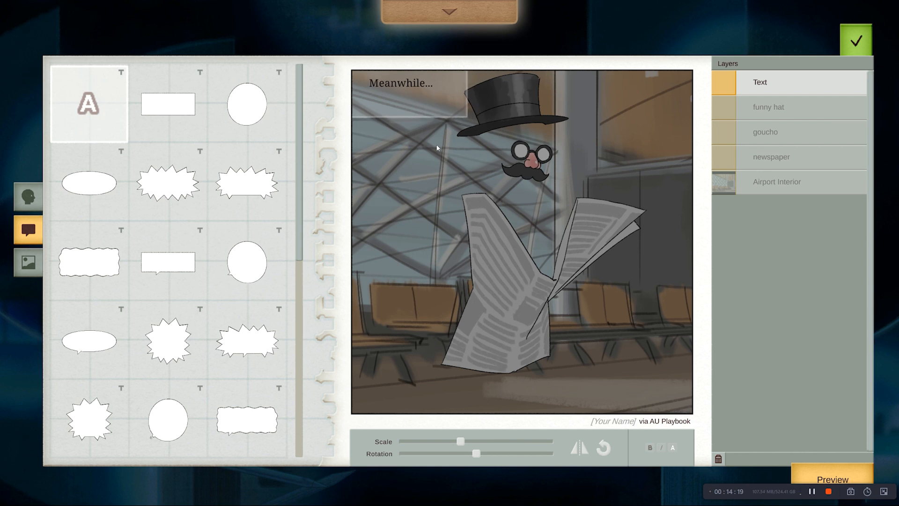
# - Recolour the whole "Meanwhile..." text white
pyautogui.doubleClick(396, 84)
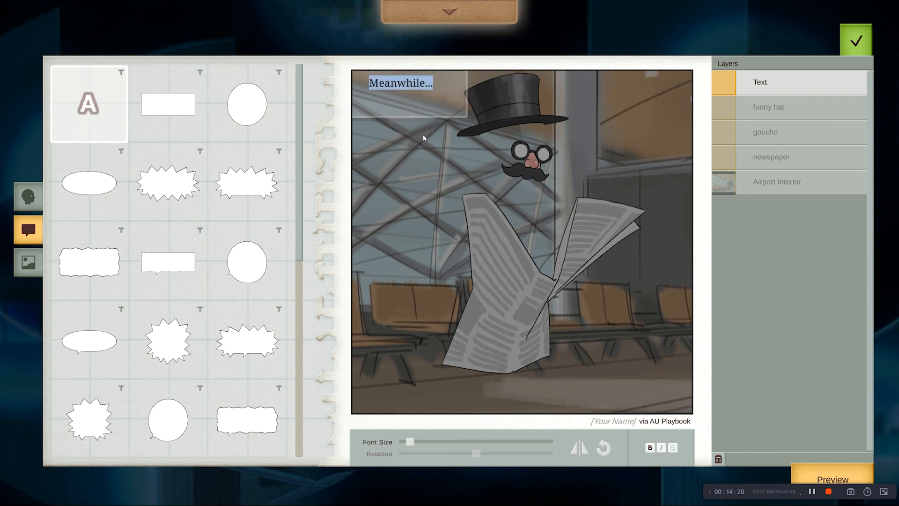
pyautogui.click(673, 448)
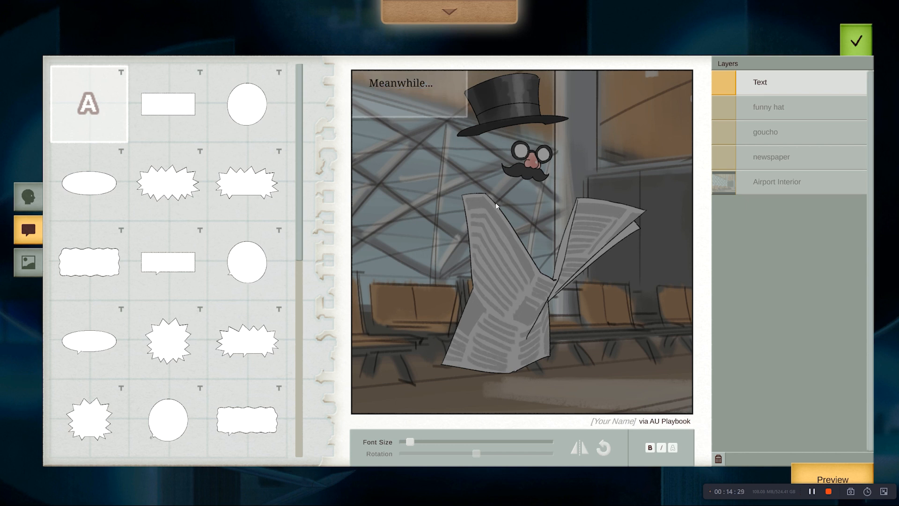
pyautogui.click(674, 449)
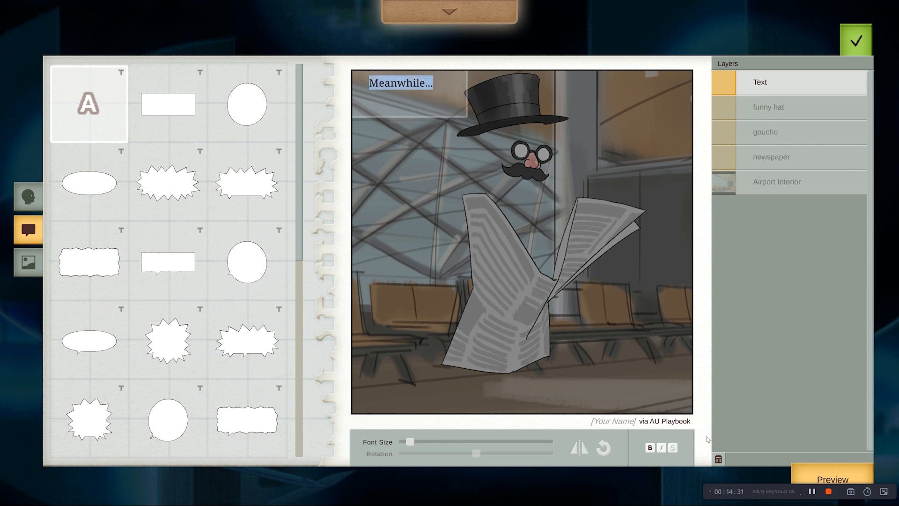
pyautogui.click(423, 104)
pyautogui.hotkey('ctrl', 'a')
pyautogui.click(673, 449)
pyautogui.click(671, 436)
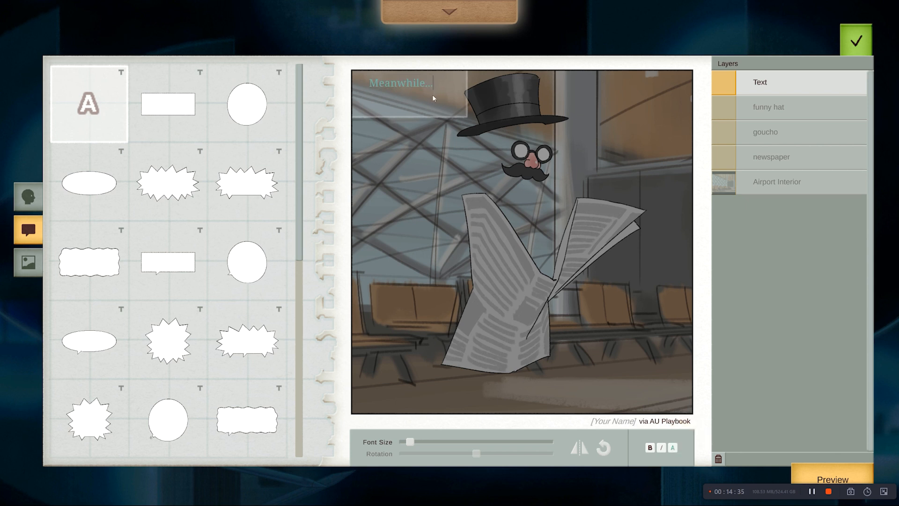
pyautogui.click(673, 447)
pyautogui.click(707, 438)
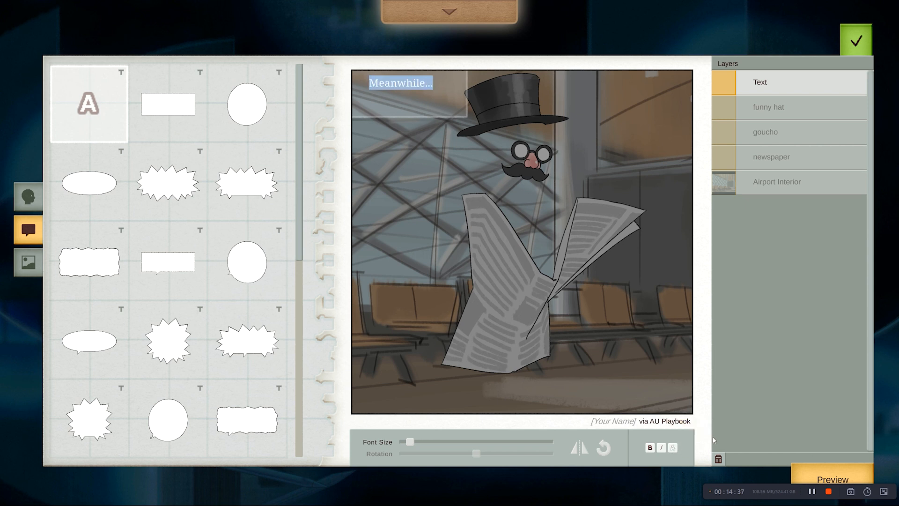
# - Nudge the "Meanwhile..." text further into the upper left corner and finish editing the panel
pyautogui.click(445, 96)
pyautogui.moveTo(442, 107); pyautogui.dragTo(435, 106)
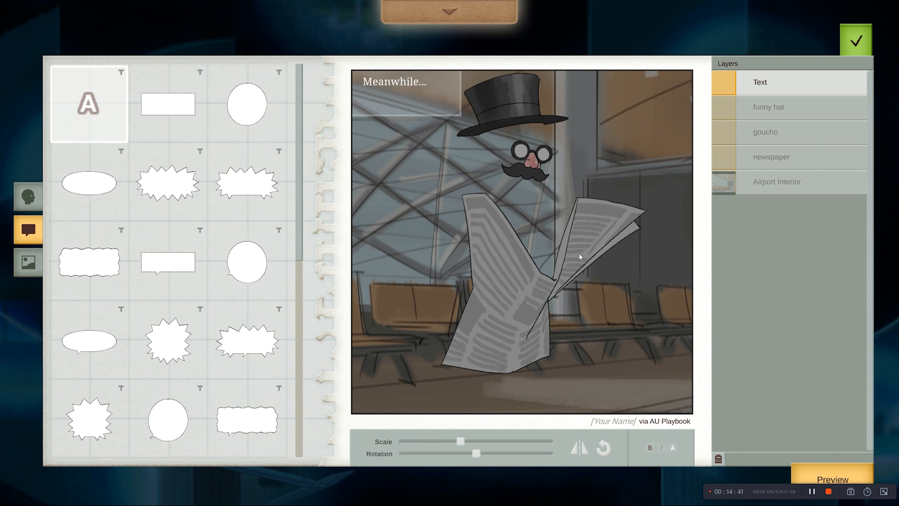
pyautogui.click(850, 48)
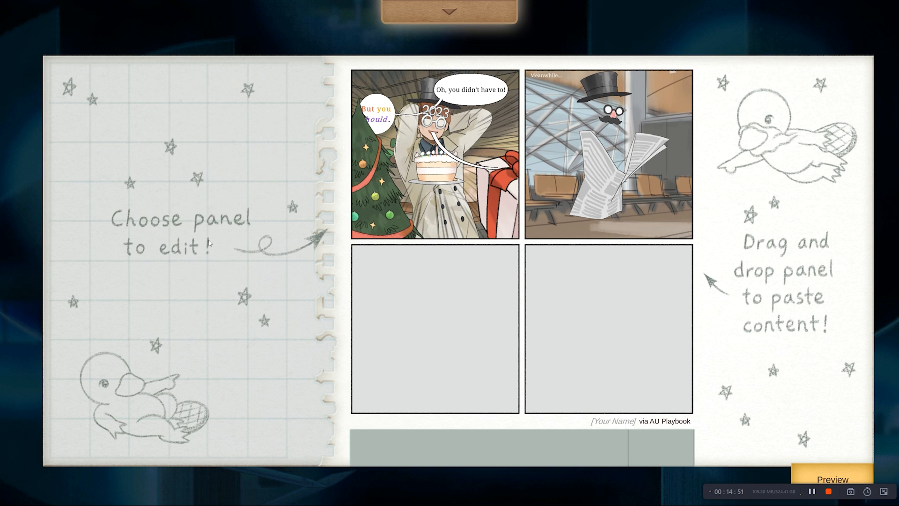
pyautogui.click(468, 18)
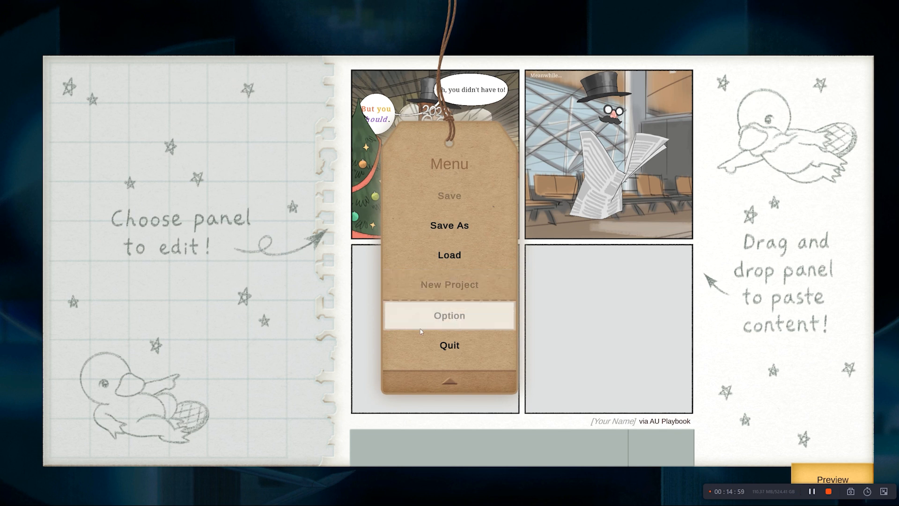
pyautogui.click(457, 356)
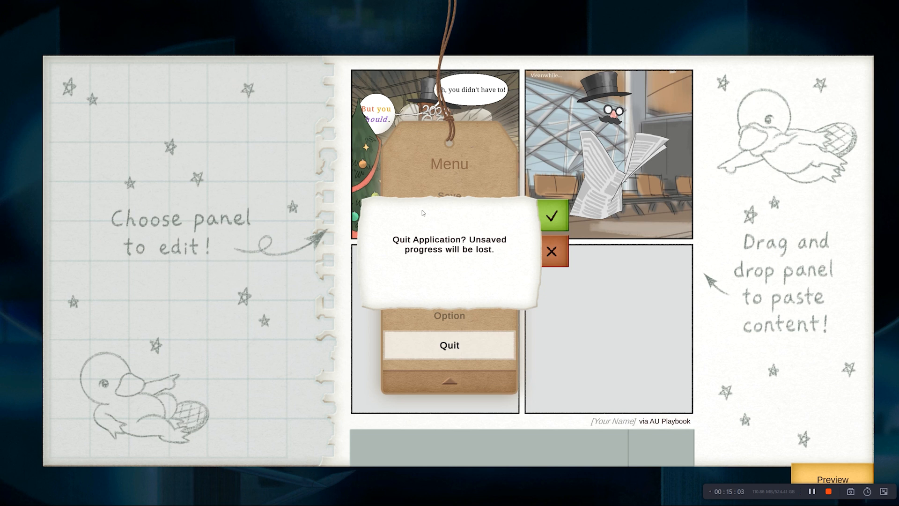
pyautogui.click(562, 255)
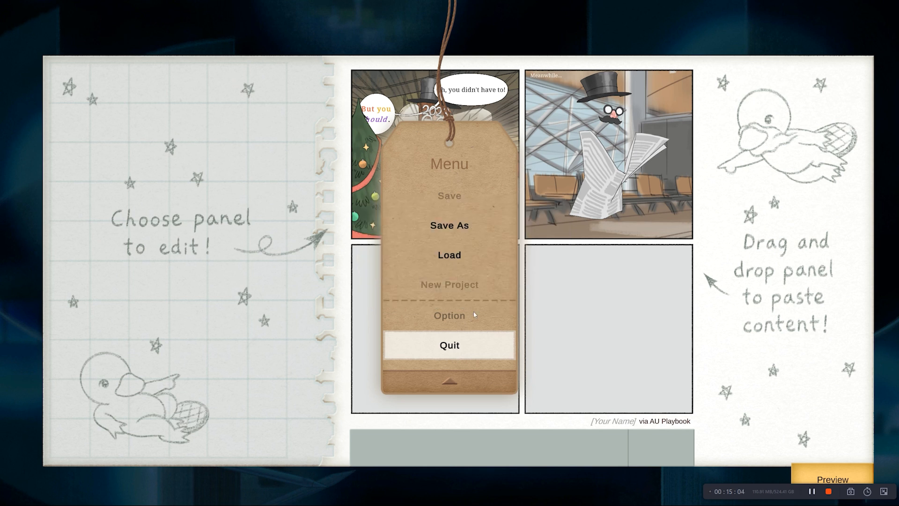
pyautogui.click(456, 345)
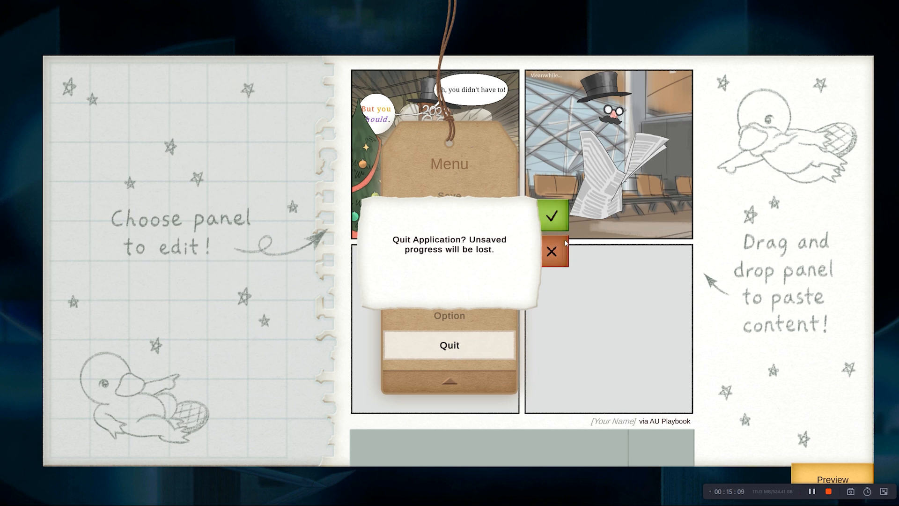
pyautogui.click(556, 252)
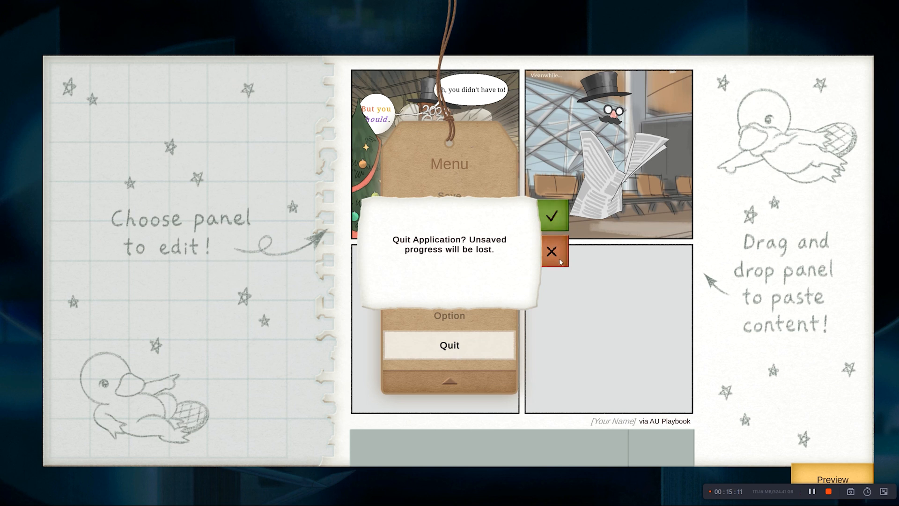
pyautogui.click(466, 380)
# - Preview the comic page, export it as an image and open the Comics folder containing the exported file
pyautogui.click(829, 478)
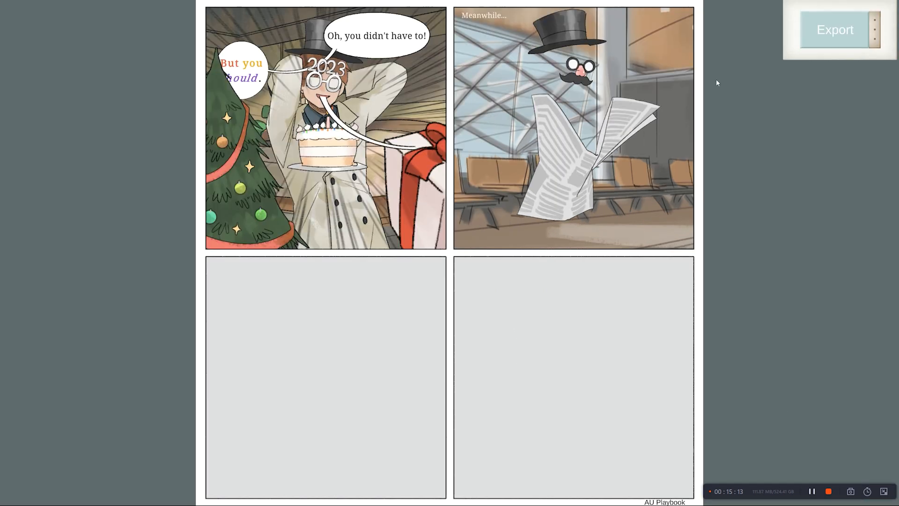
pyautogui.click(835, 31)
pyautogui.click(876, 31)
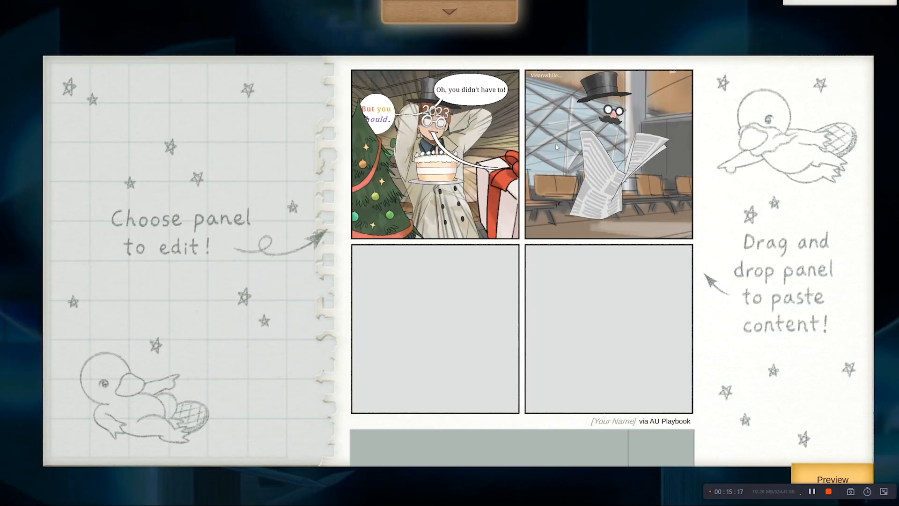
pyautogui.click(496, 345)
pyautogui.click(557, 219)
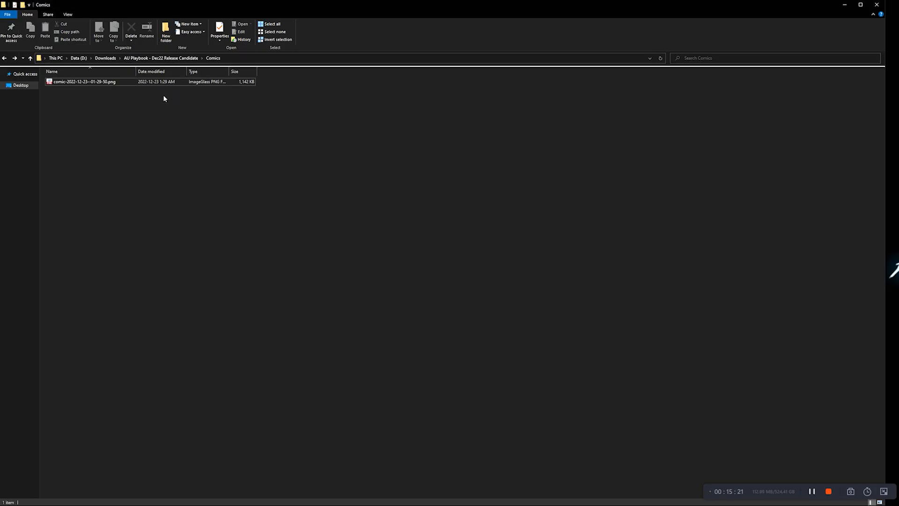
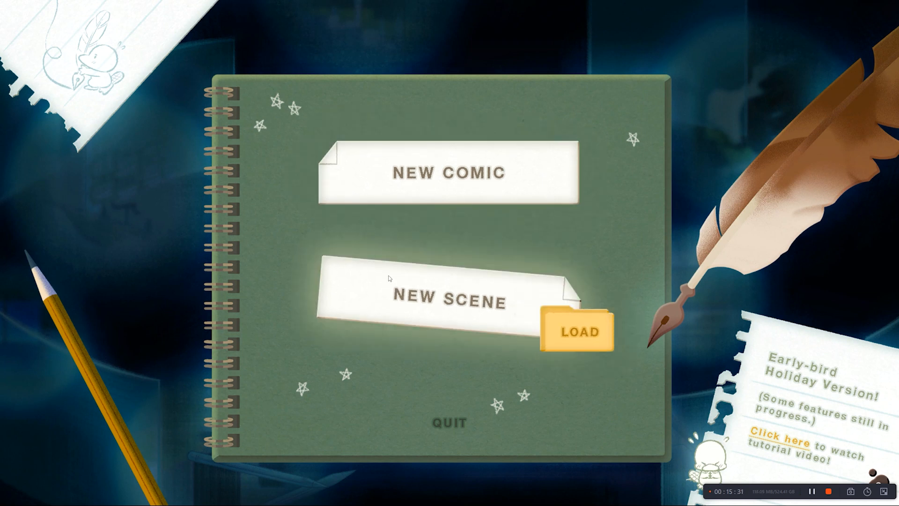
# - Start a new scene with the Aquarium background from .SigCorp as its starting location
pyautogui.click(464, 313)
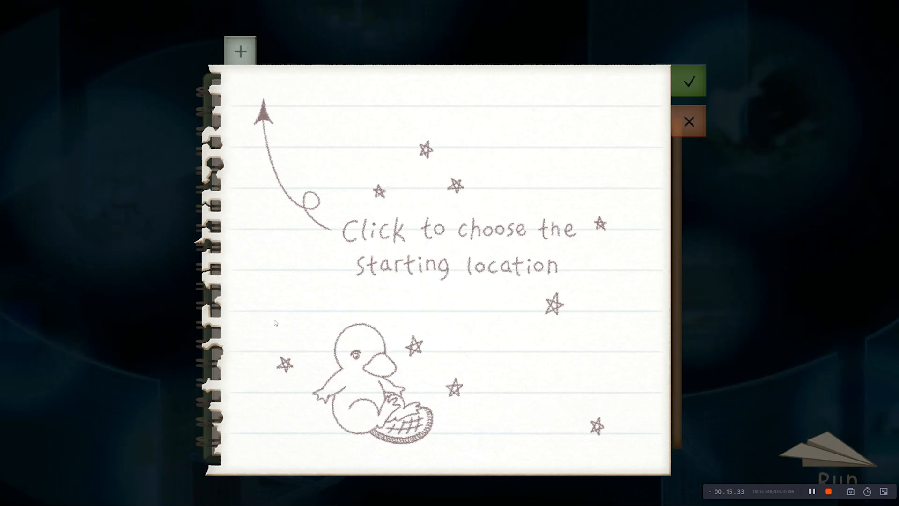
pyautogui.click(255, 50)
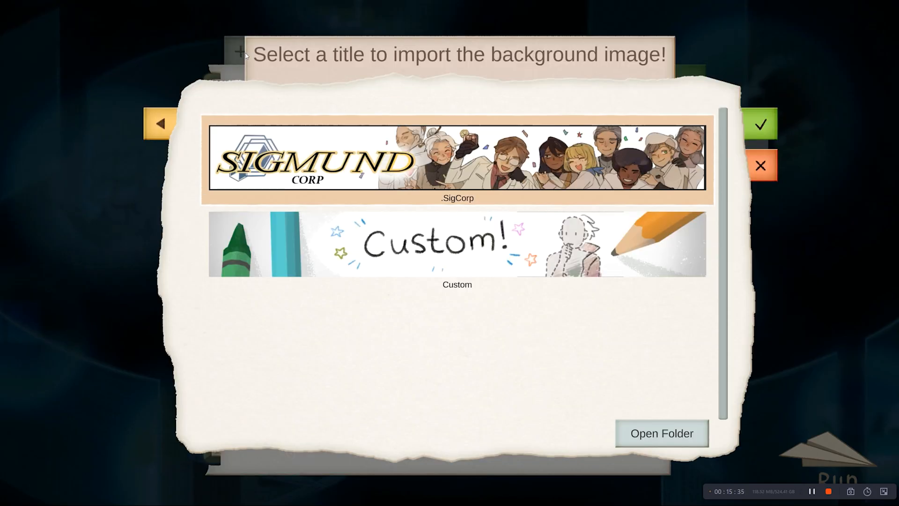
pyautogui.click(473, 145)
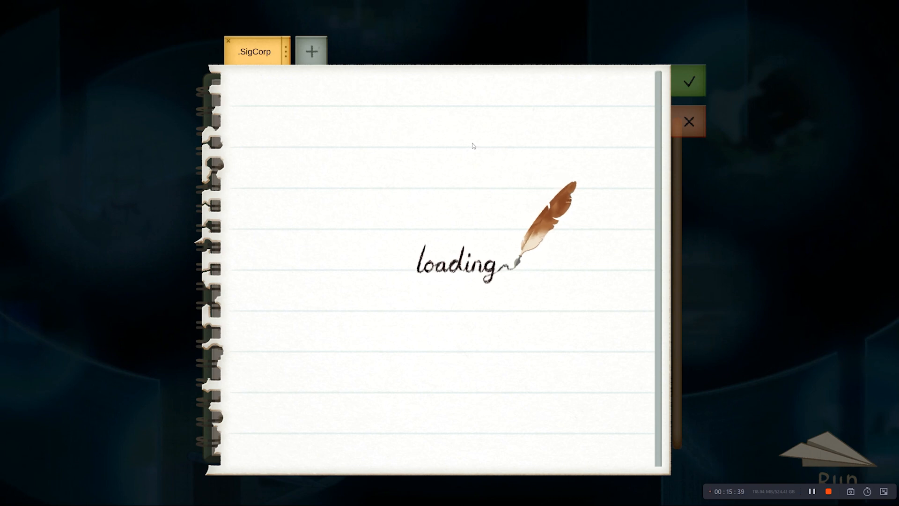
pyautogui.click(530, 149)
pyautogui.click(299, 136)
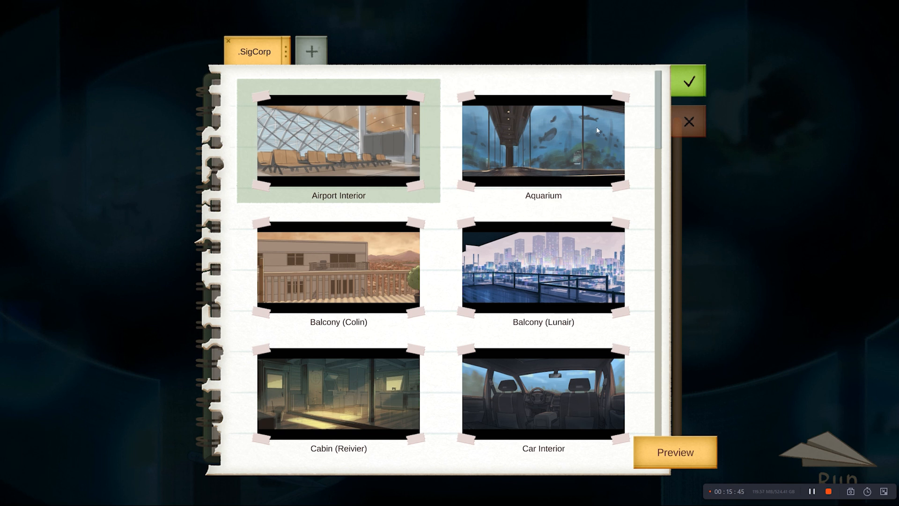
pyautogui.doubleClick(518, 142)
pyautogui.click(427, 157)
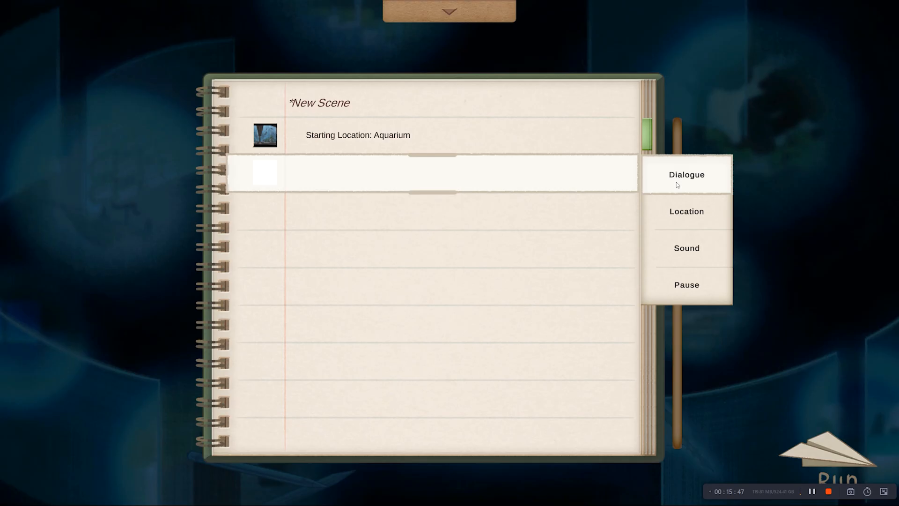
# - Add a dialogue entry below the starting location and import the character Roxie from .SigCorp for it
pyautogui.click(678, 178)
pyautogui.click(54, 33)
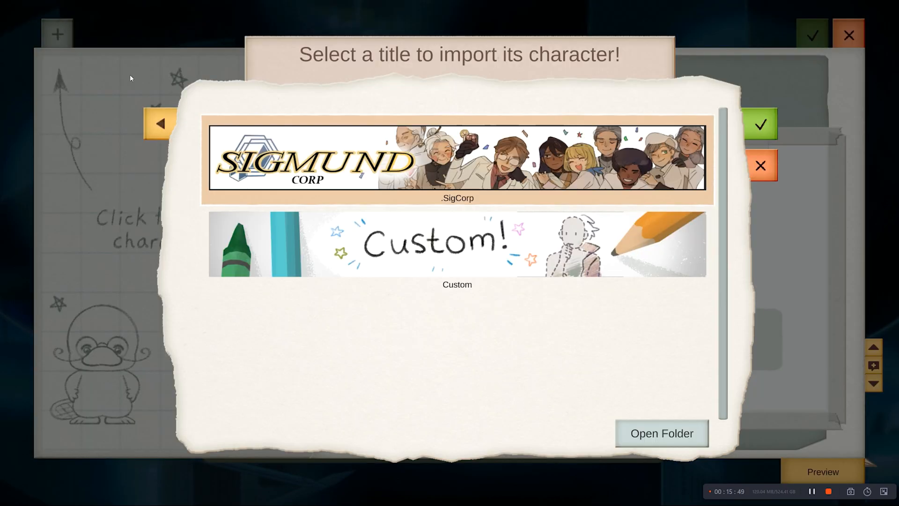
pyautogui.click(423, 151)
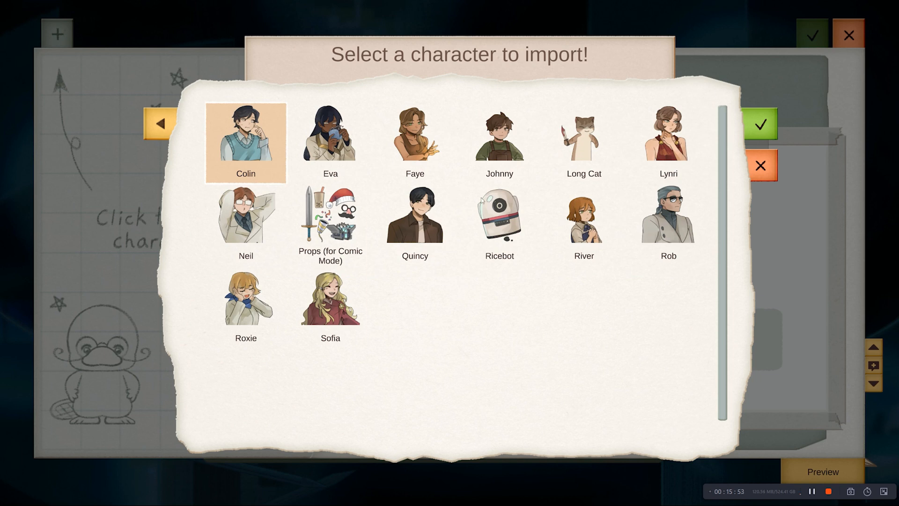
pyautogui.click(262, 311)
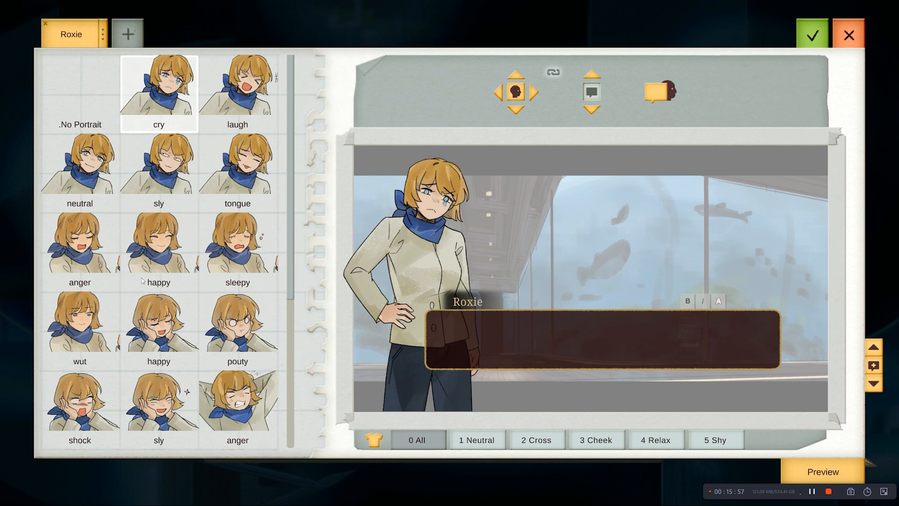
# - Give Roxie the cry portrait and change her outfit to the blue dress, Roxie_Cross_C3
pyautogui.click(181, 156)
pyautogui.click(253, 97)
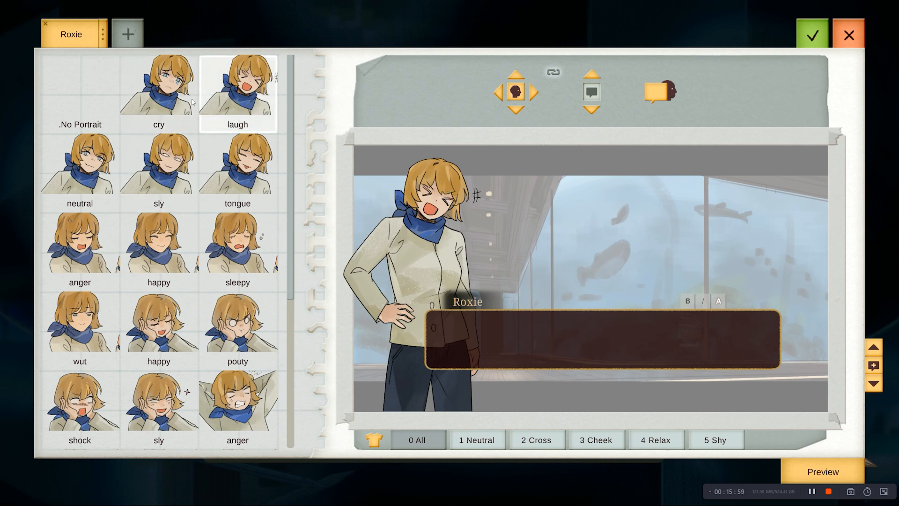
pyautogui.click(162, 103)
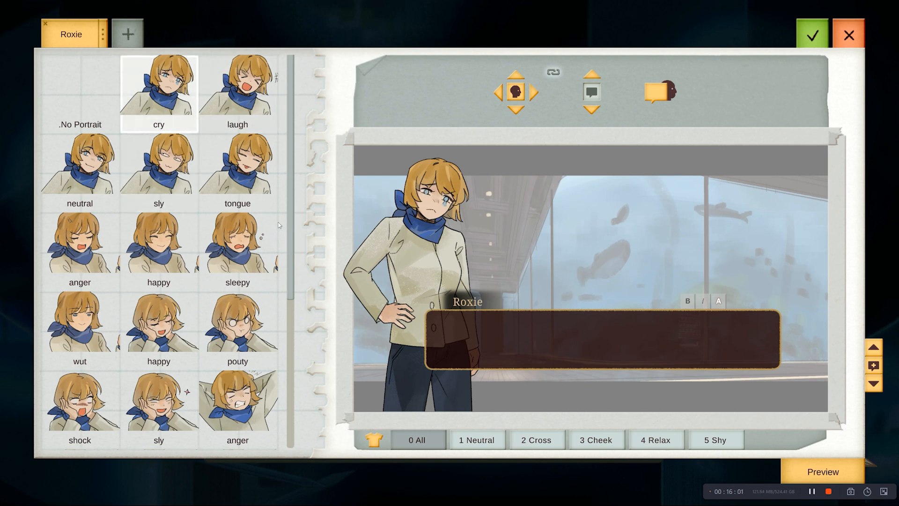
pyautogui.click(374, 440)
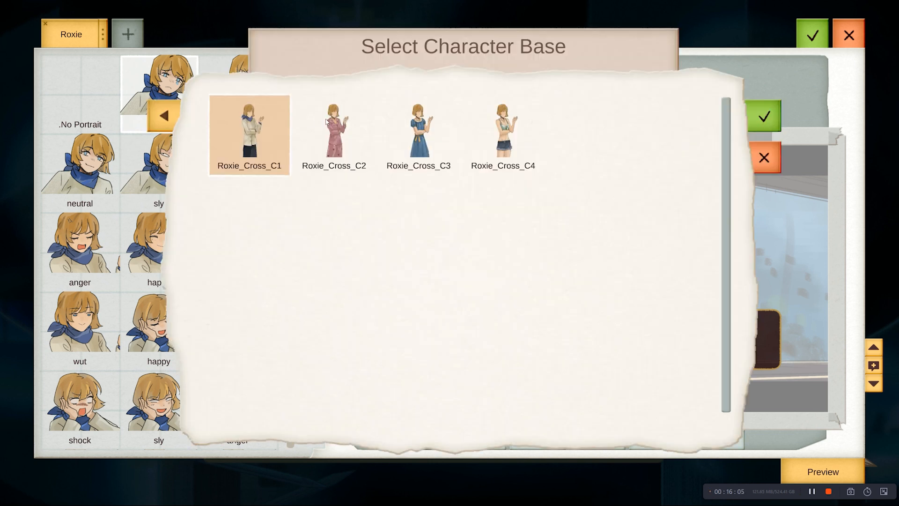
pyautogui.click(339, 140)
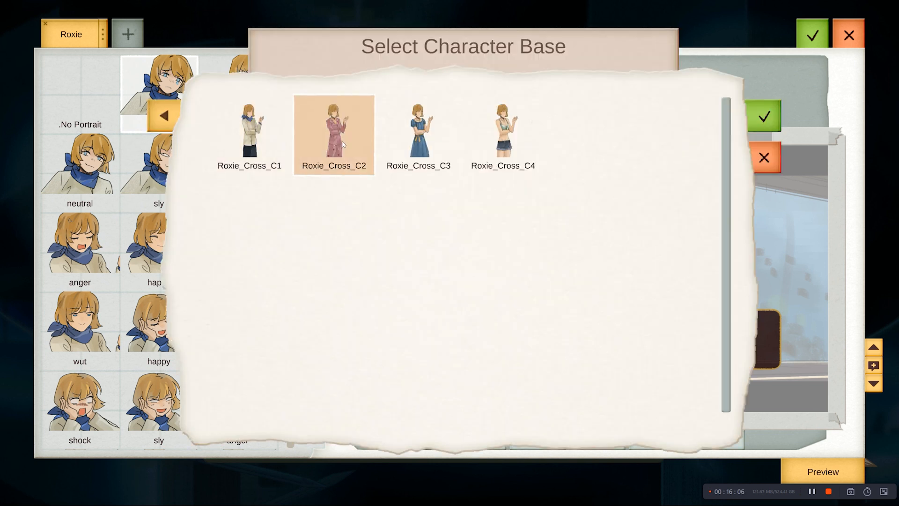
pyautogui.doubleClick(392, 151)
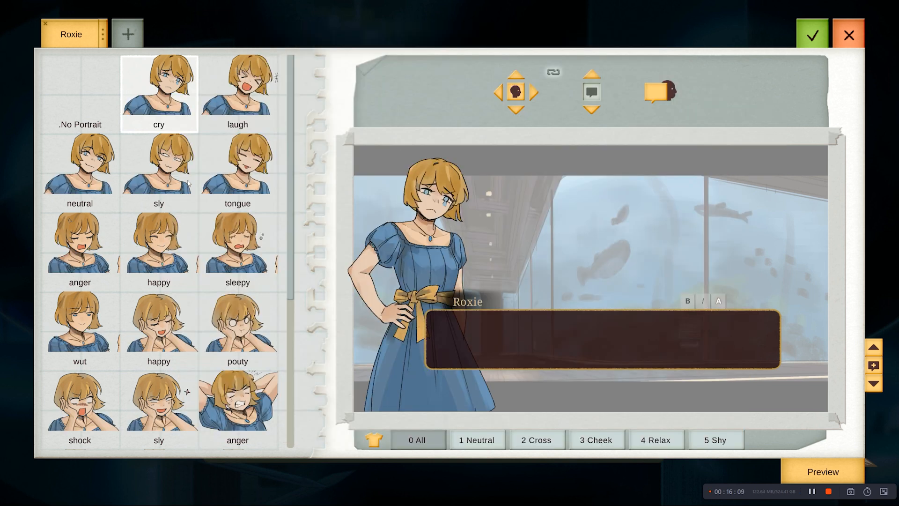
# - Enter Roxie's line "I wish my tears could refill the aquarium when they eventually run out of water." and finish the dialogue entry
pyautogui.click(501, 337)
pyautogui.write('I')
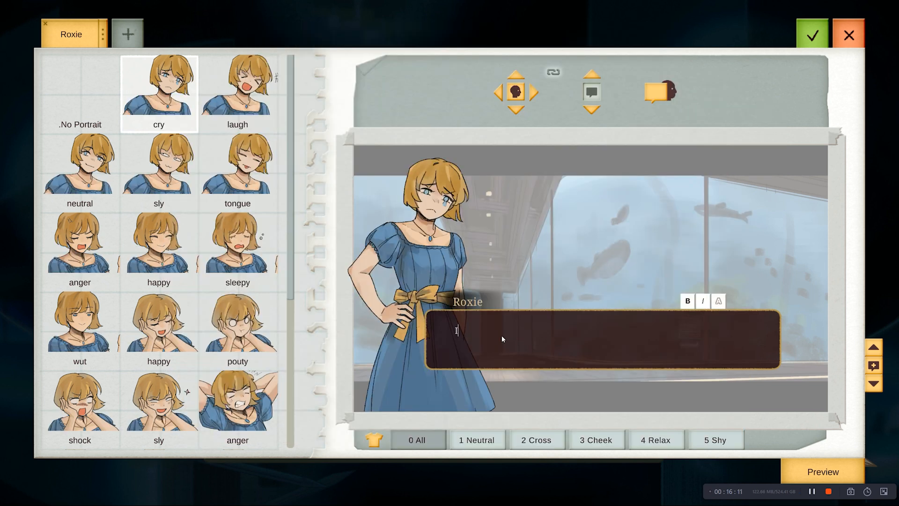
pyautogui.write(' wish my tears could refill the ')
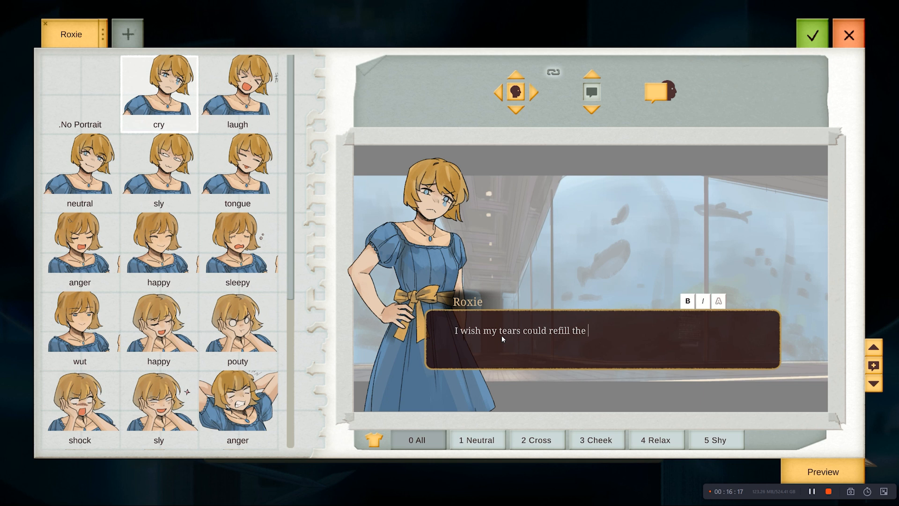
pyautogui.write('aquarium when they eventually ')
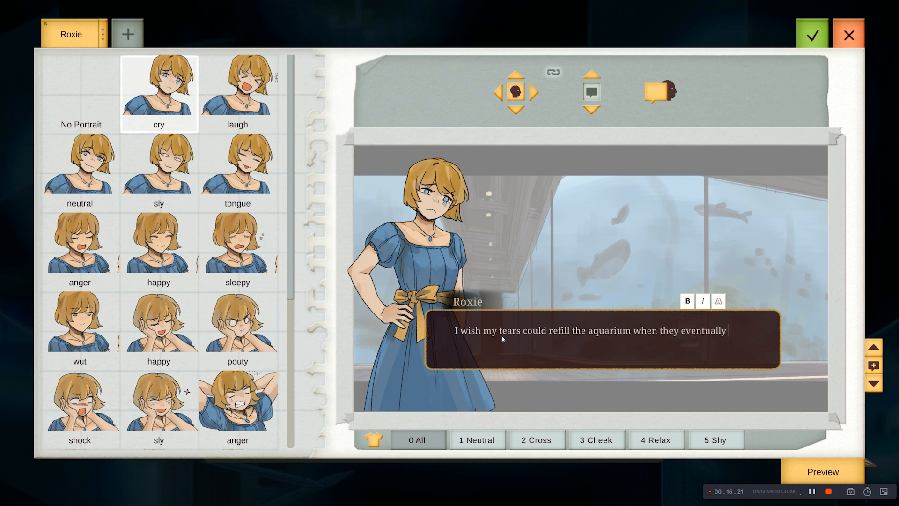
pyautogui.write('run out of water.')
pyautogui.press('Return')
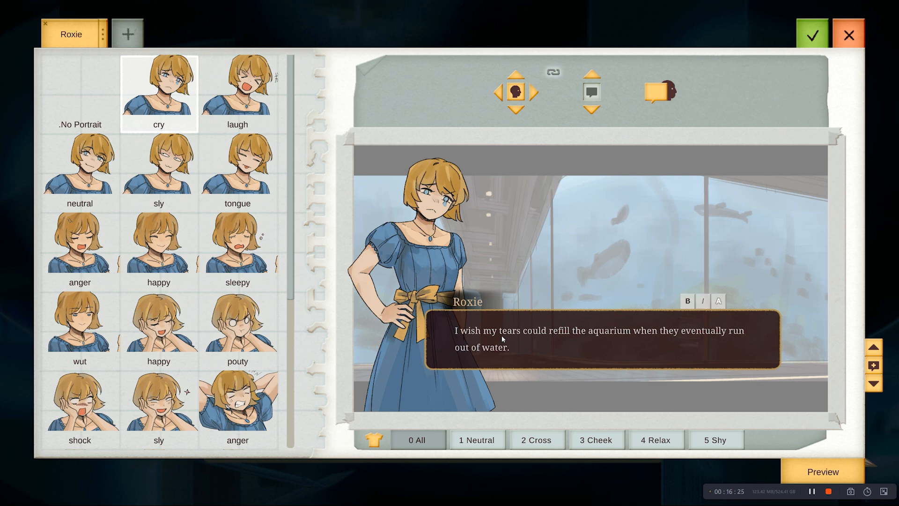
pyautogui.click(821, 40)
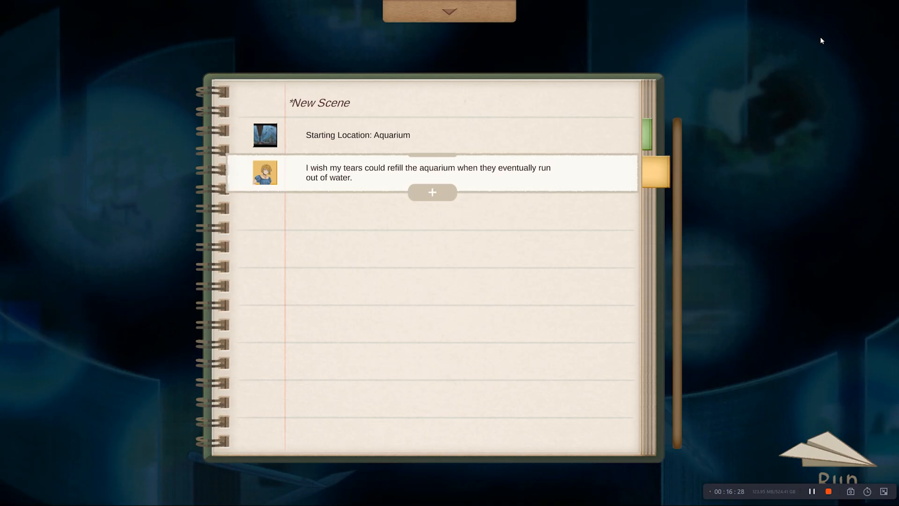
# - Add a second dialogue entry after Roxie's first line and give her the sly portrait in it
pyautogui.click(452, 198)
pyautogui.click(696, 217)
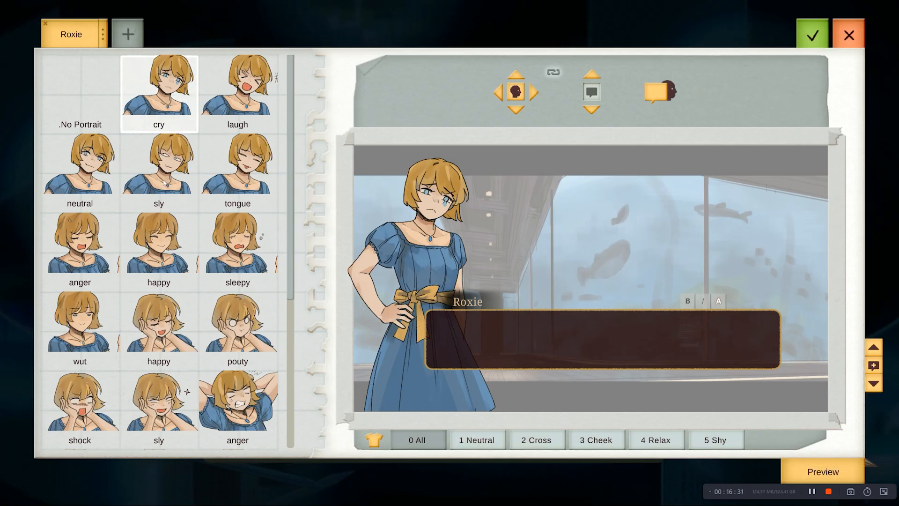
pyautogui.click(149, 187)
# - Enter "But if I run out of tears, the aquarium will be enough to refill blah blah" as Roxie's line and finish the entry
pyautogui.click(510, 346)
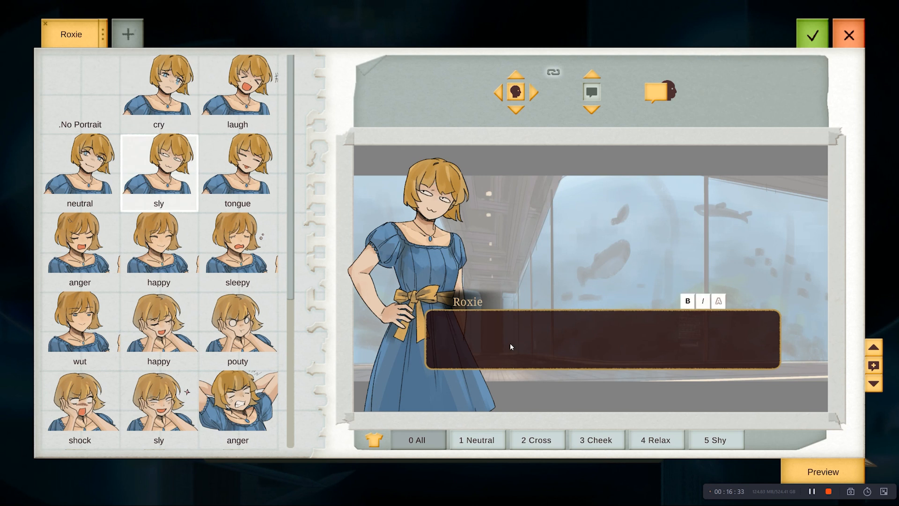
pyautogui.write('But if I run out of tears, the aquar')
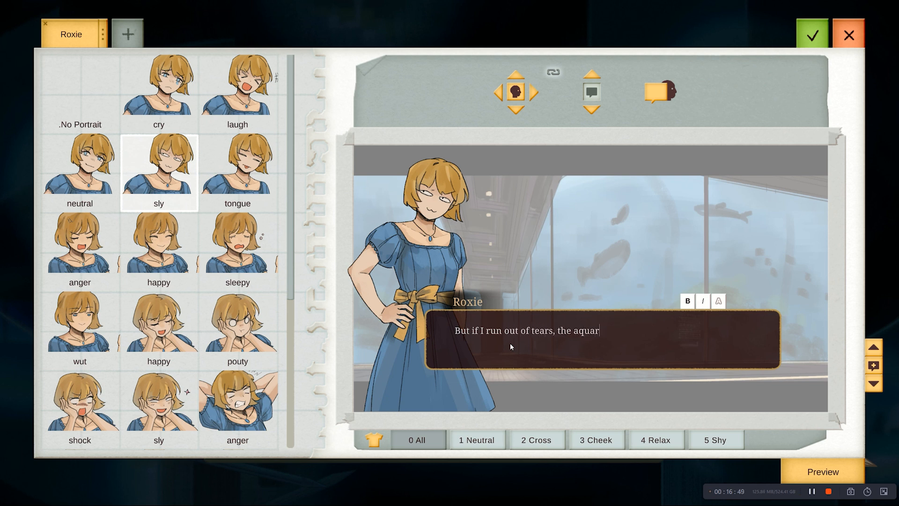
pyautogui.write('ium will be enough to refill')
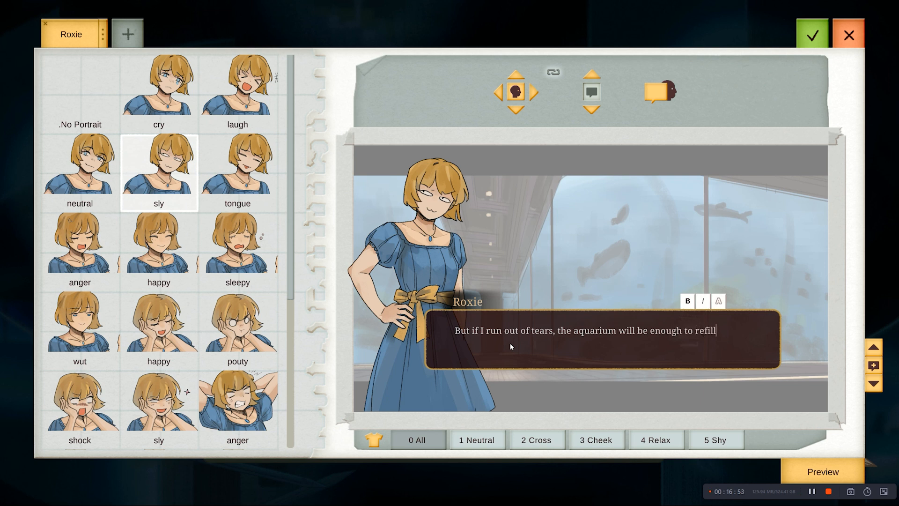
pyautogui.write(' it')
pyautogui.press('BackSpace')
pyautogui.press('BackSpace')
pyautogui.press('BackSpace')
pyautogui.press('BackSpace')
pyautogui.press('BackSpace')
pyautogui.press('BackSpace')
pyautogui.write('blah blah')
pyautogui.click(813, 33)
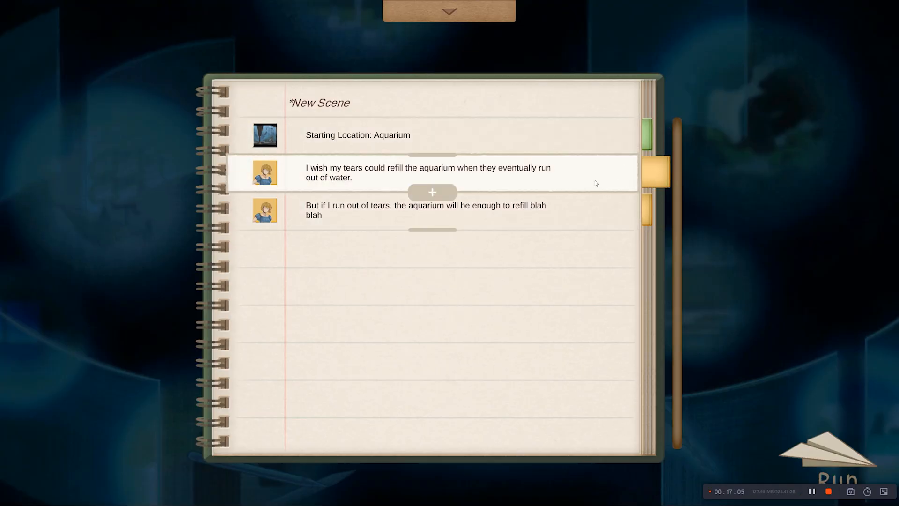
# - Reorder the scene so the "But if I run out of tears" line comes before the "I wish my tears" line
pyautogui.click(431, 192)
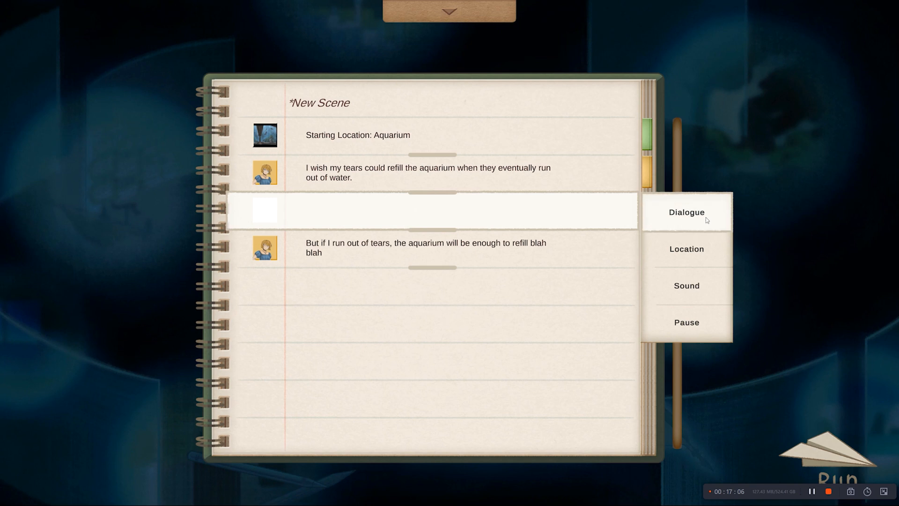
pyautogui.click(519, 189)
pyautogui.moveTo(462, 180); pyautogui.dragTo(460, 218)
pyautogui.moveTo(457, 162); pyautogui.dragTo(485, 142)
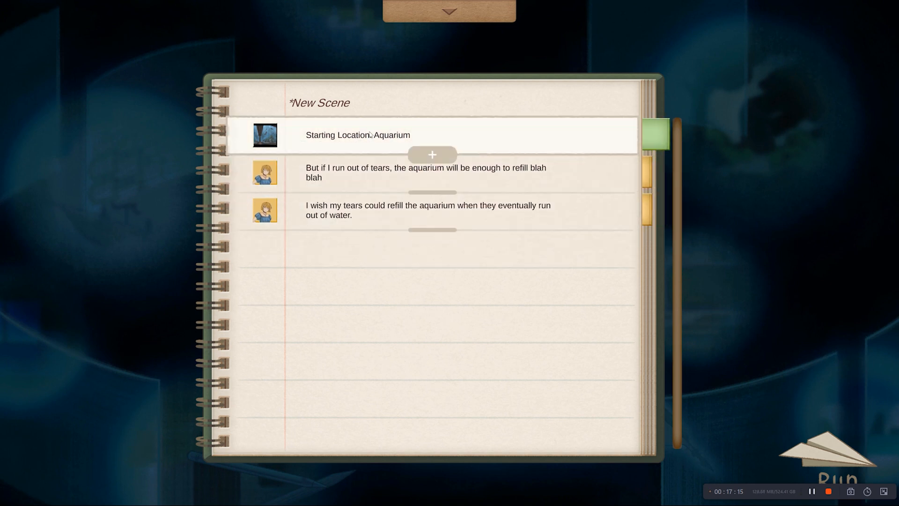
# - Run the scene and play through both of Roxie's dialogue lines in their swapped order
pyautogui.click(827, 452)
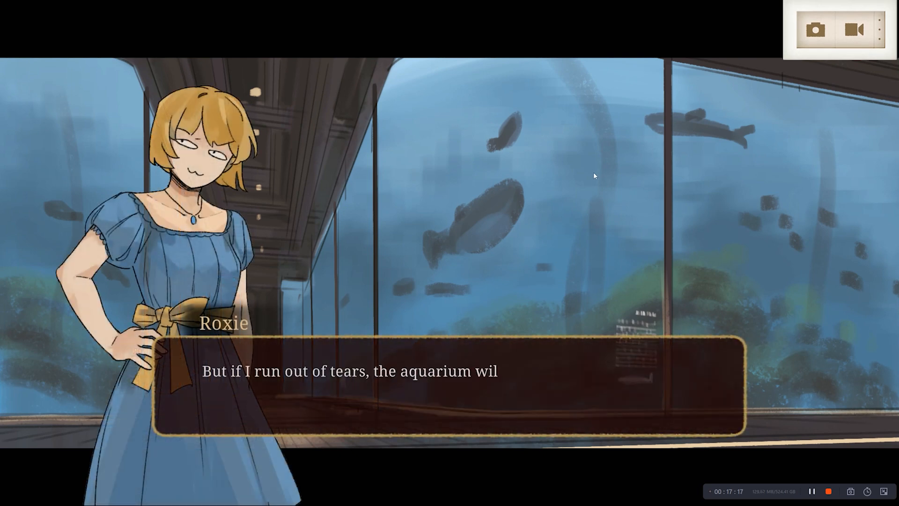
pyautogui.click(712, 231)
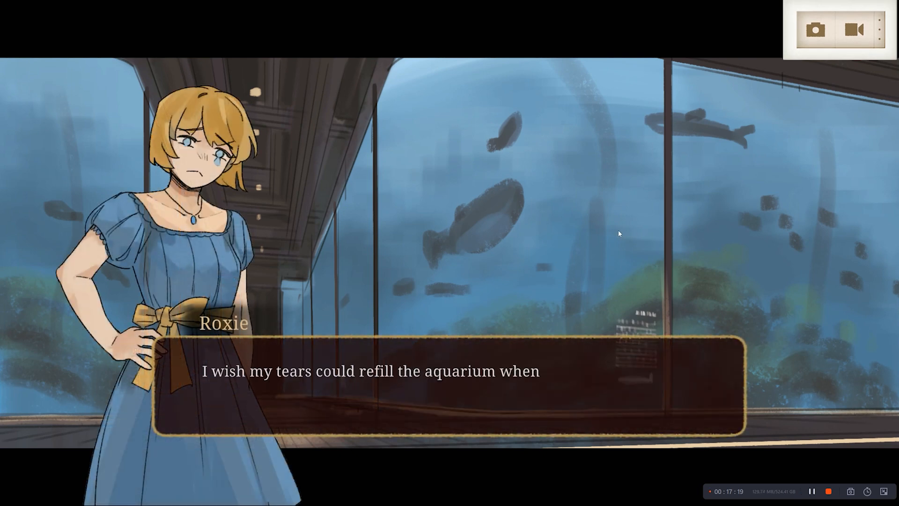
pyautogui.click(619, 230)
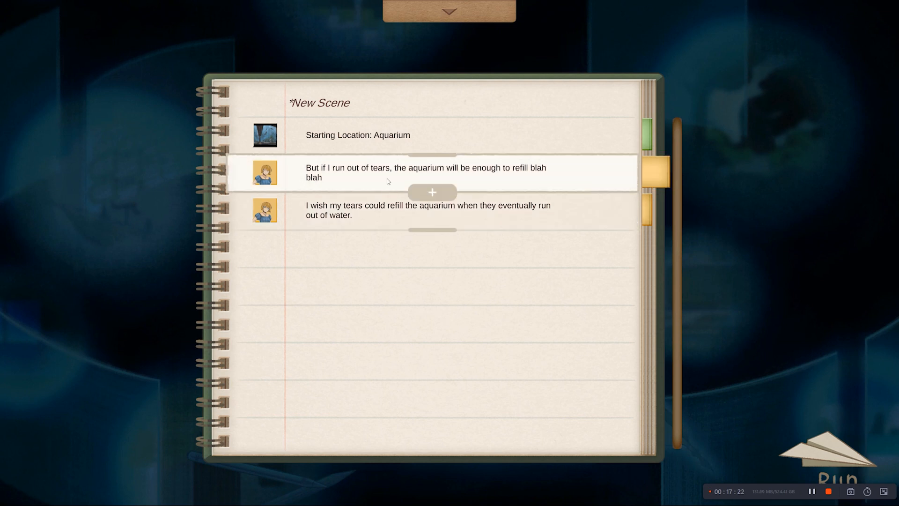
# - Move the "But if I run out of tears" line back below the "I wish my tears" line
pyautogui.moveTo(386, 185); pyautogui.dragTo(387, 281)
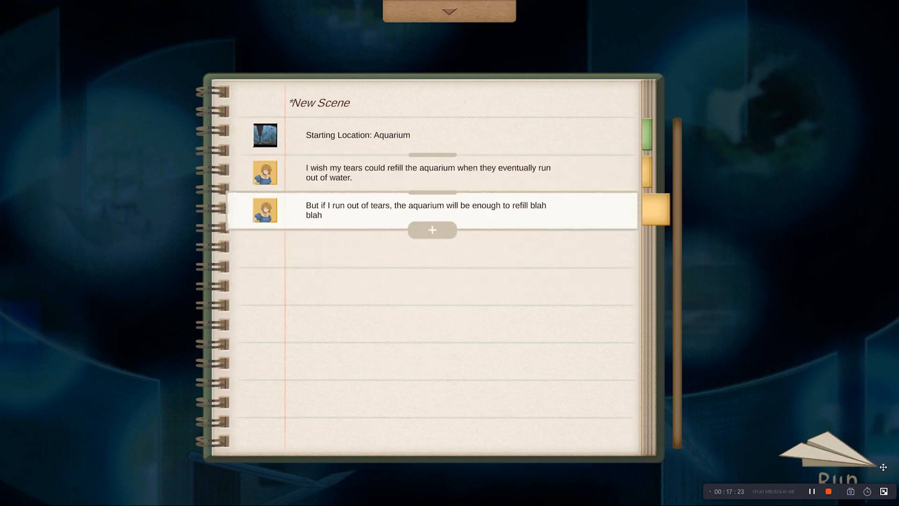
# - Run the scene with Roxie's lines in their restored order, play through both, and return to the scene notebook
pyautogui.click(827, 452)
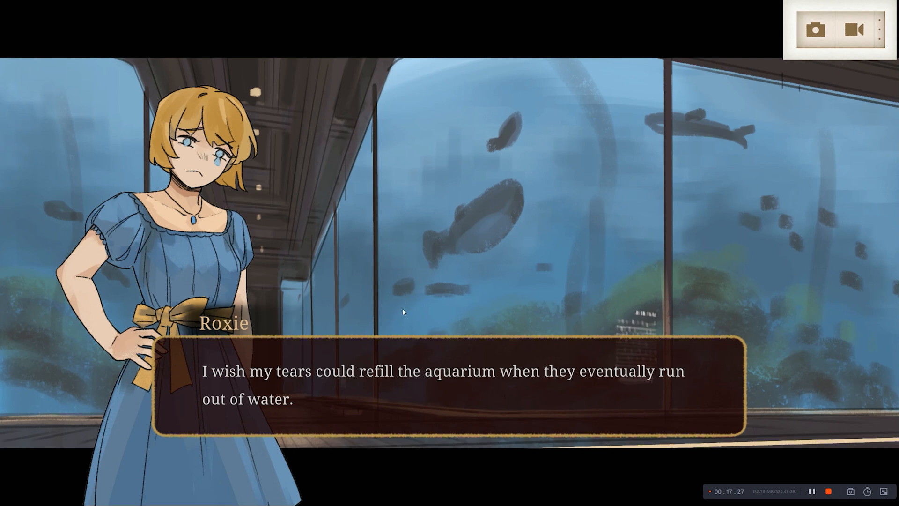
pyautogui.click(589, 247)
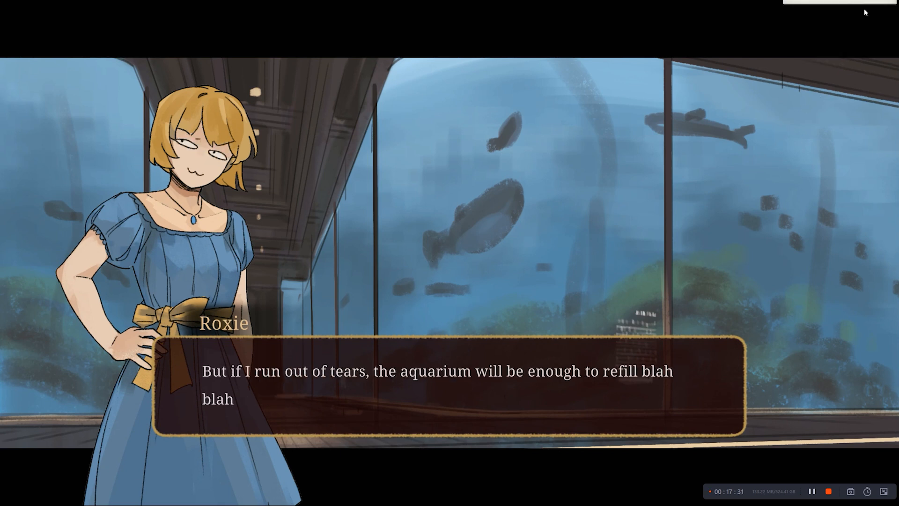
pyautogui.click(807, 96)
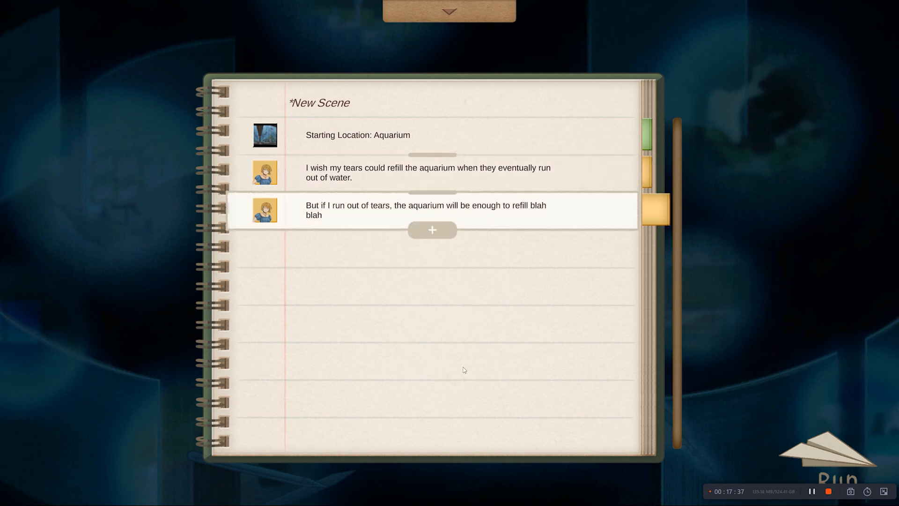
# - Insert a 1-second pause between the Aquarium starting location and Roxie's first line
pyautogui.click(433, 155)
pyautogui.click(685, 285)
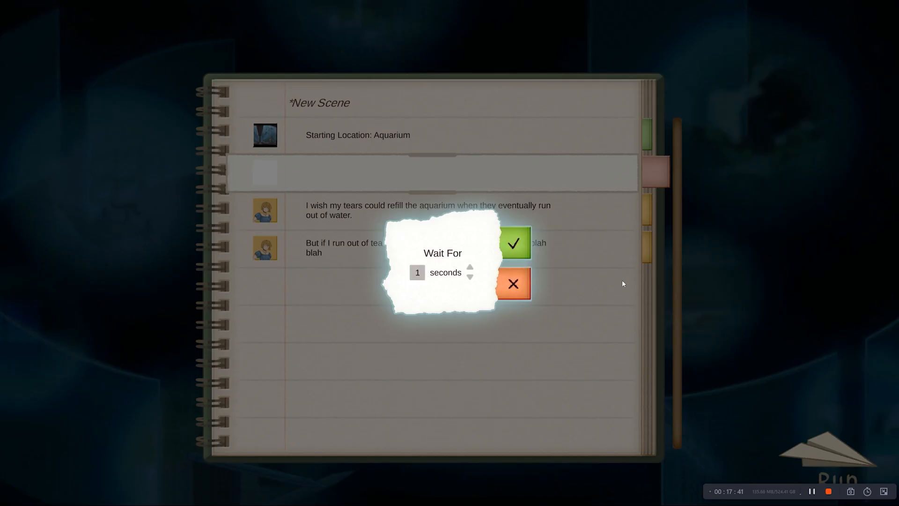
pyautogui.click(514, 242)
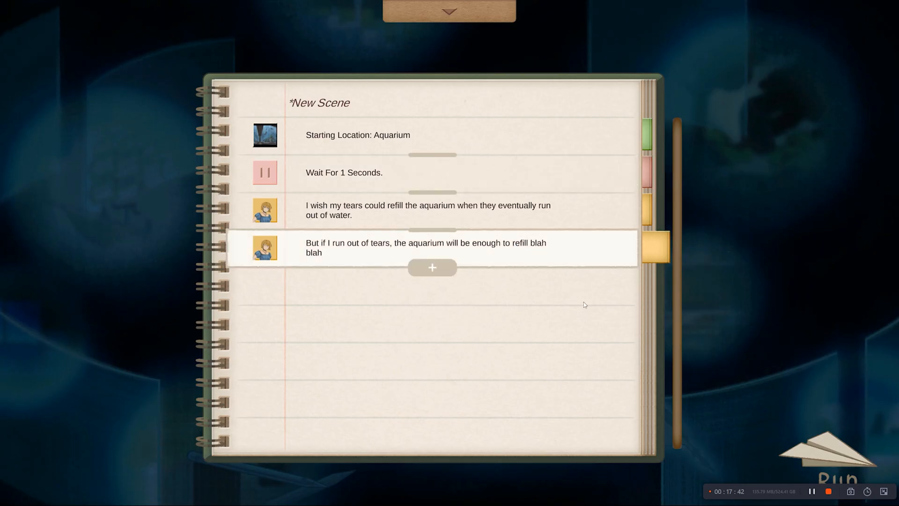
# - Run the scene to check the opening pause and play both dialogue lines through to the end
pyautogui.click(815, 449)
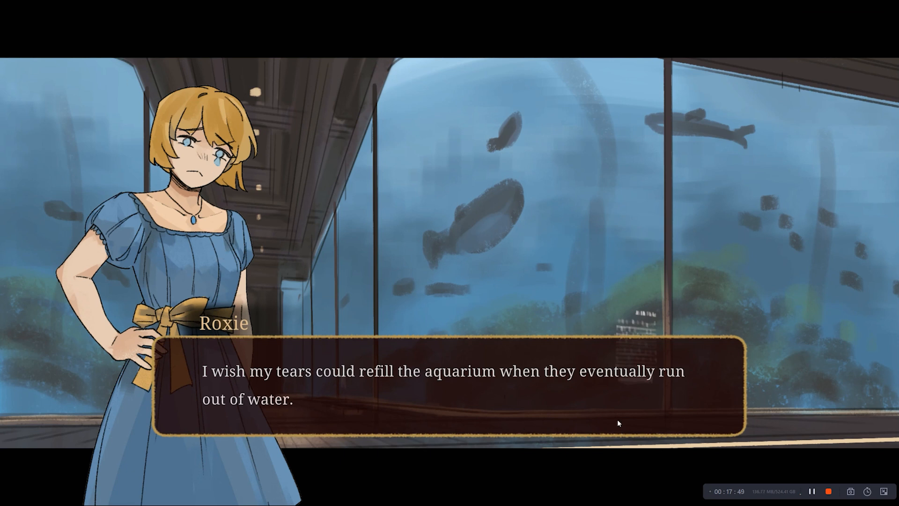
pyautogui.click(730, 337)
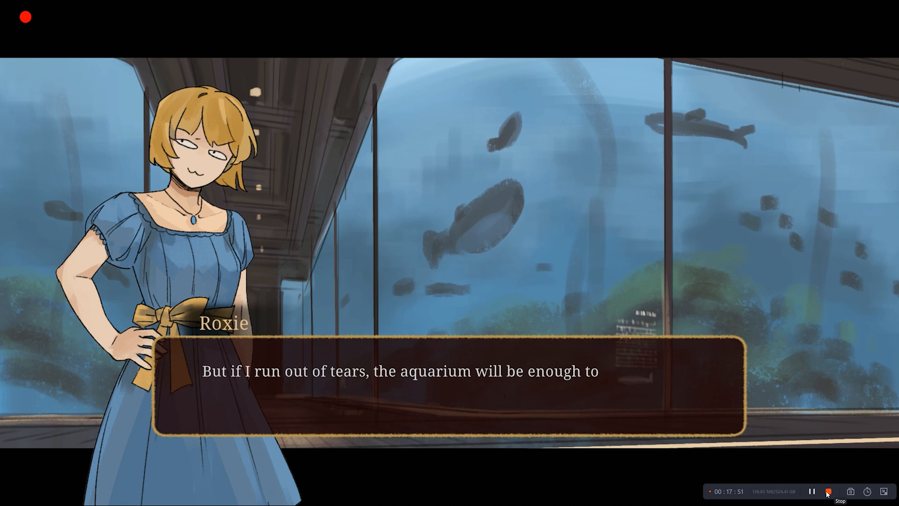
pyautogui.moveTo(857, 33)
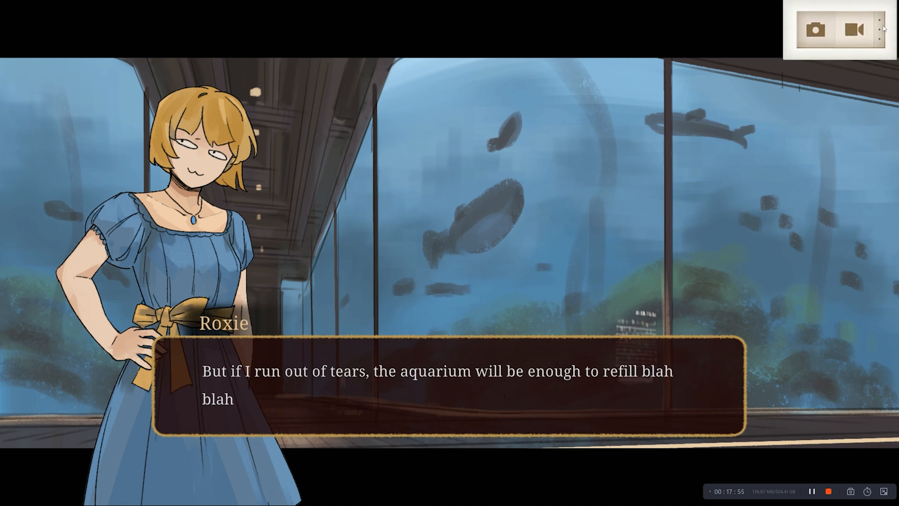
pyautogui.click(826, 126)
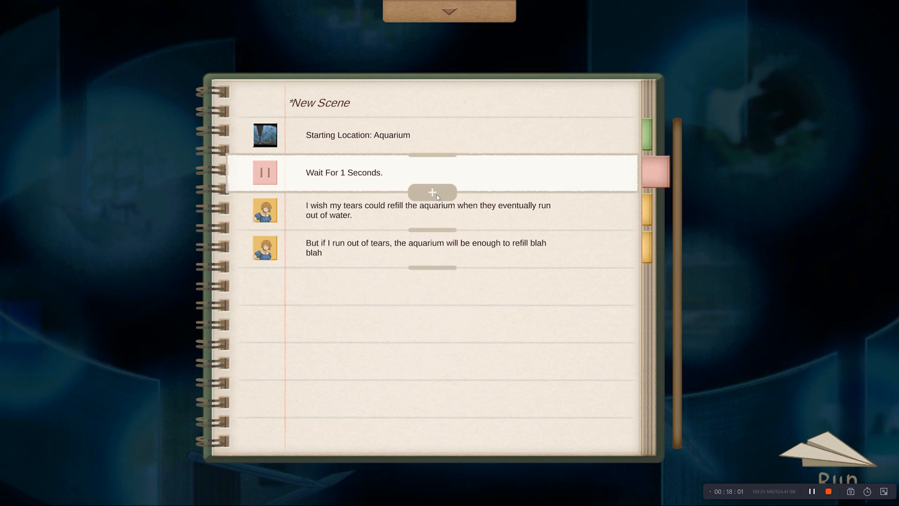
# - Insert a background music entry after the 1-second pause and add the .SigCorp music collection to its track list
pyautogui.click(435, 192)
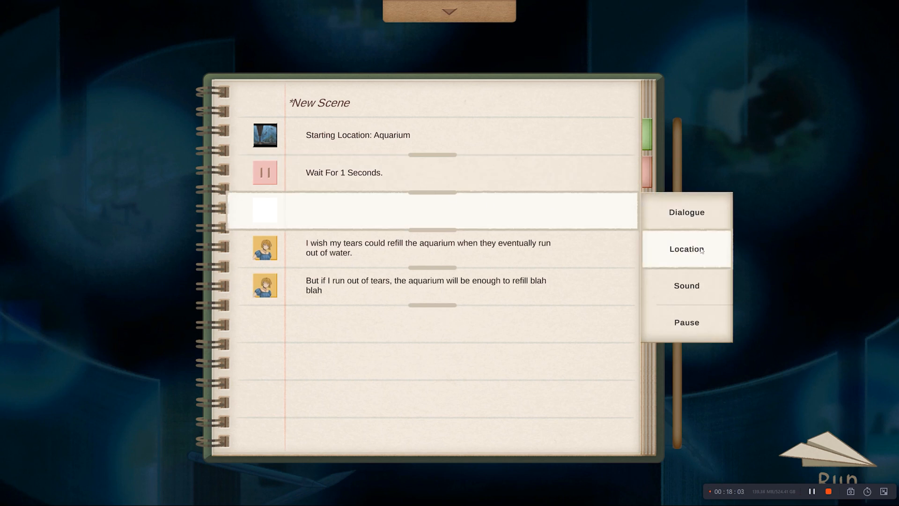
pyautogui.moveTo(693, 286)
pyautogui.click(755, 287)
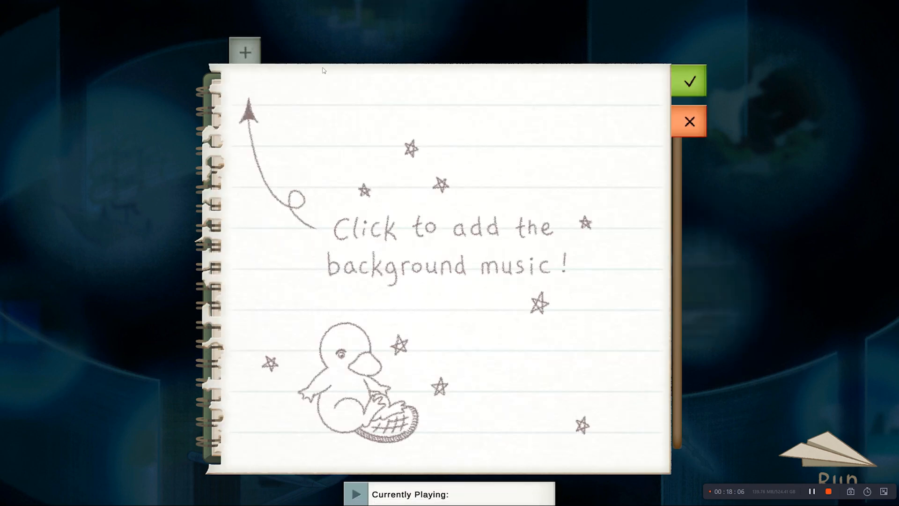
pyautogui.click(245, 52)
pyautogui.click(360, 147)
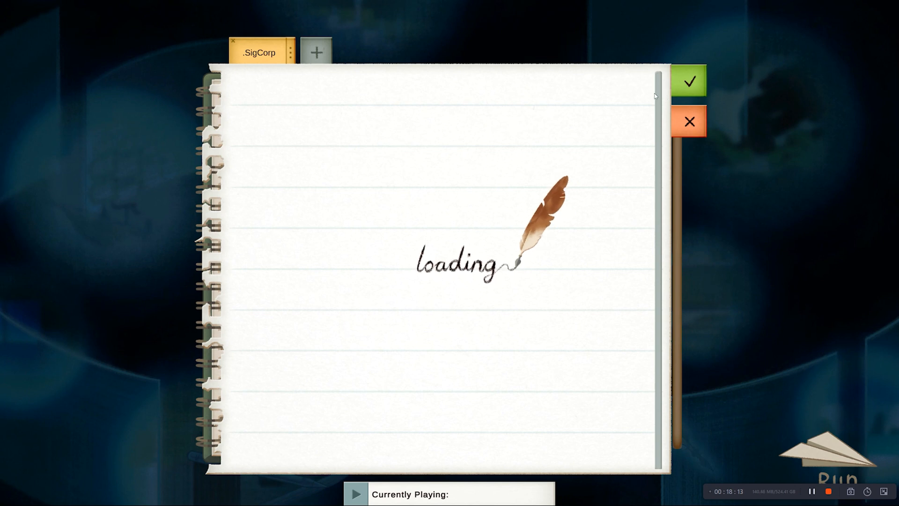
# - Choose "The Right Amount of Dumb - Kan (Reives) Gao" as the background music and accept it
pyautogui.scroll(-2, 381, 122)
pyautogui.scroll(-4, 613, 158)
pyautogui.moveTo(663, 180); pyautogui.dragTo(636, 443)
pyautogui.scroll(4, 415, 300)
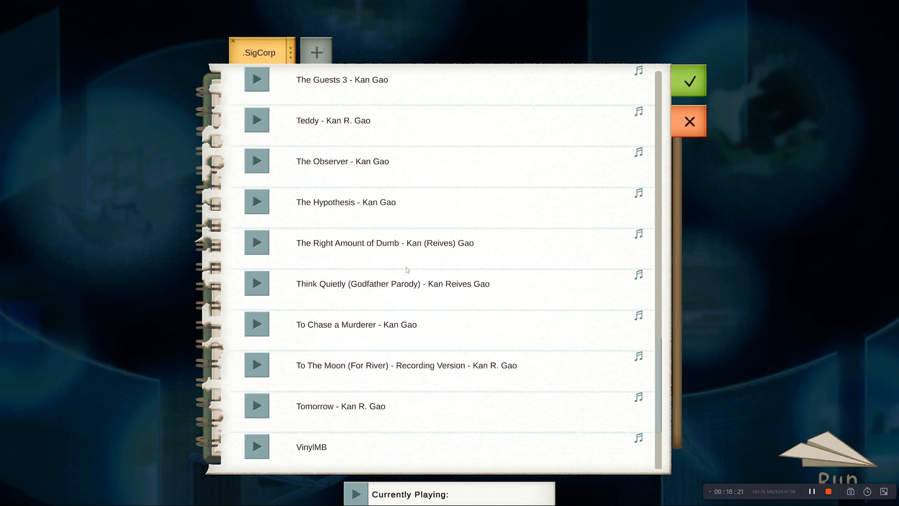
pyautogui.click(406, 267)
pyautogui.click(692, 90)
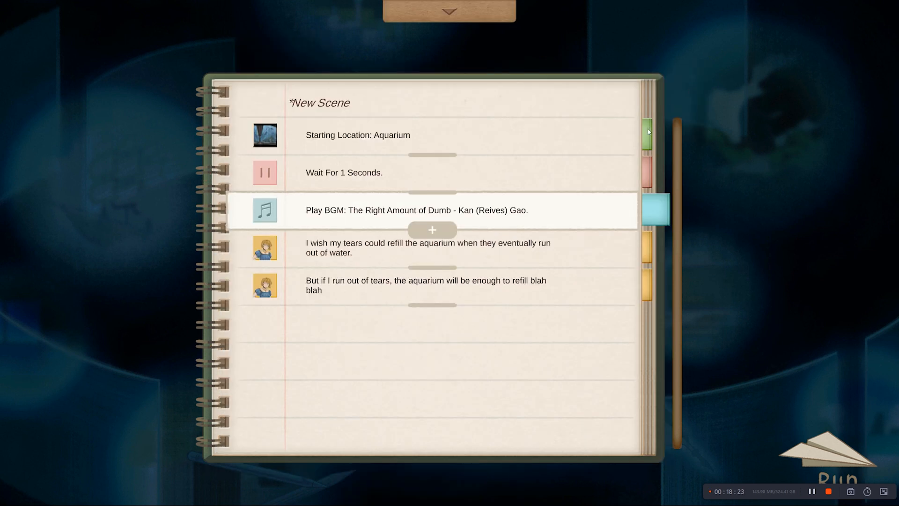
# - Browse the available sound effects for an entry between Roxie's two lines, and leave without adding one
pyautogui.click(437, 264)
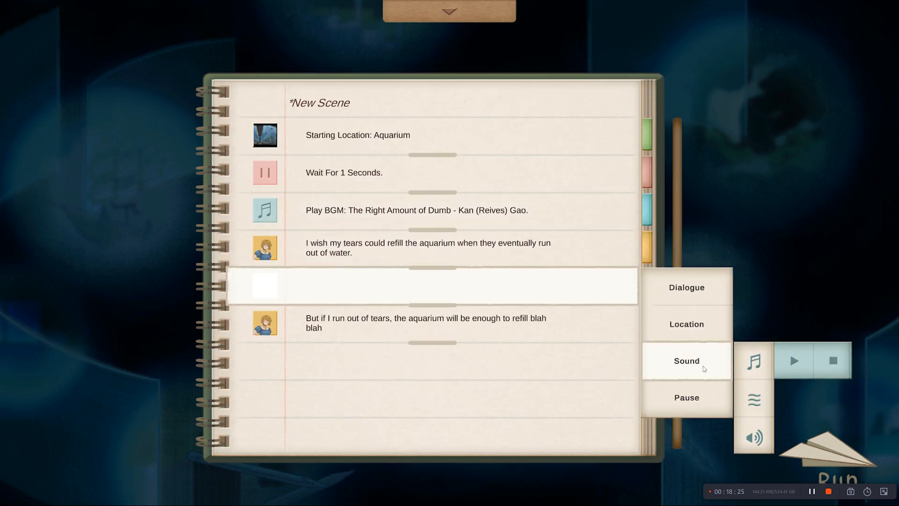
pyautogui.moveTo(718, 367)
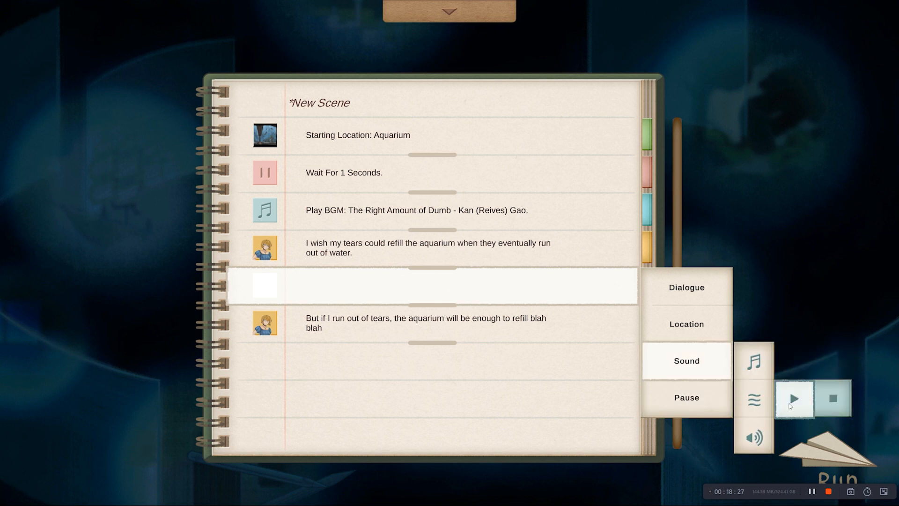
pyautogui.click(764, 433)
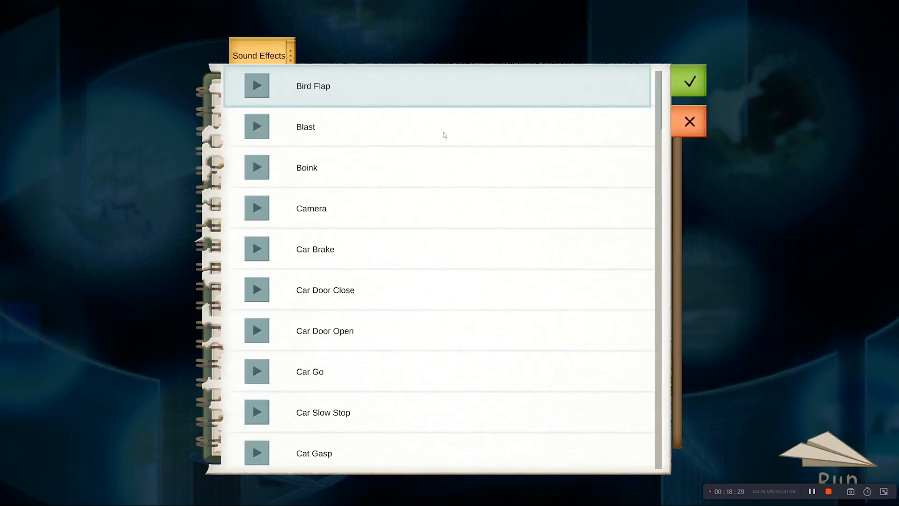
pyautogui.moveTo(661, 101); pyautogui.dragTo(669, 423)
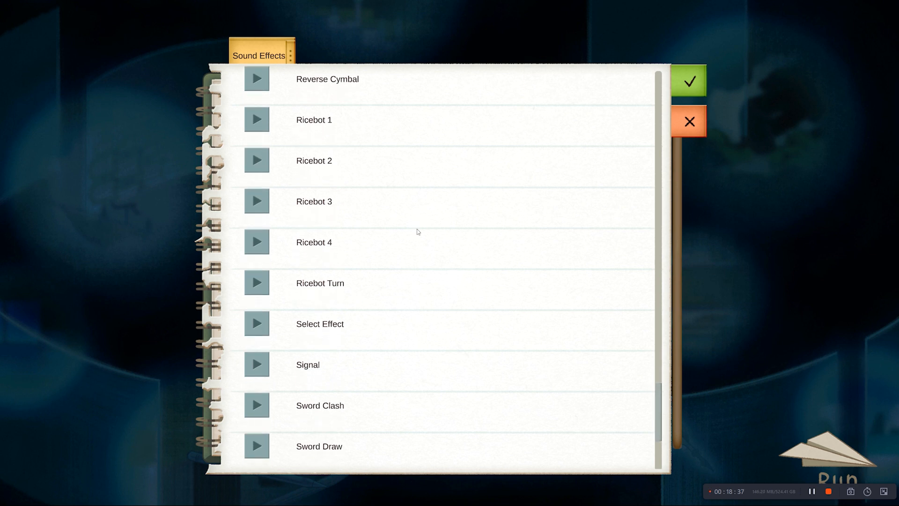
pyautogui.click(366, 225)
pyautogui.scroll(-3, 382, 279)
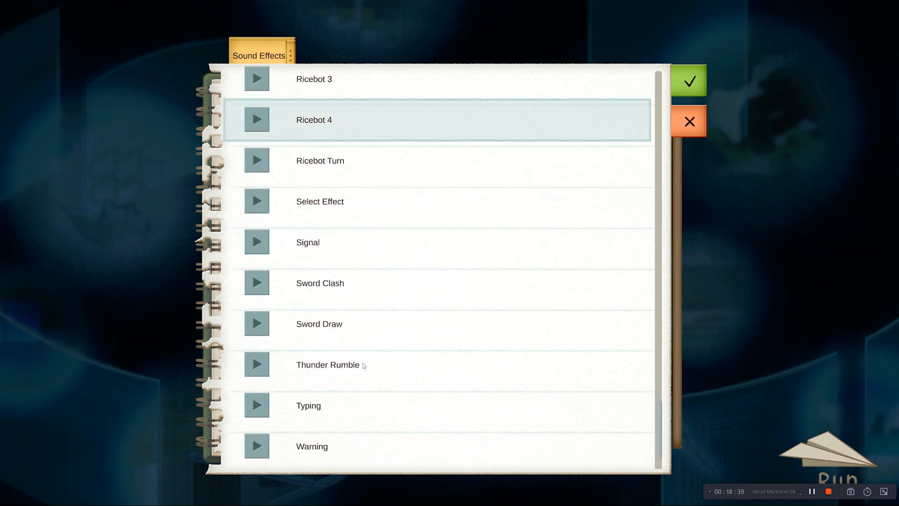
pyautogui.scroll(-2, 388, 371)
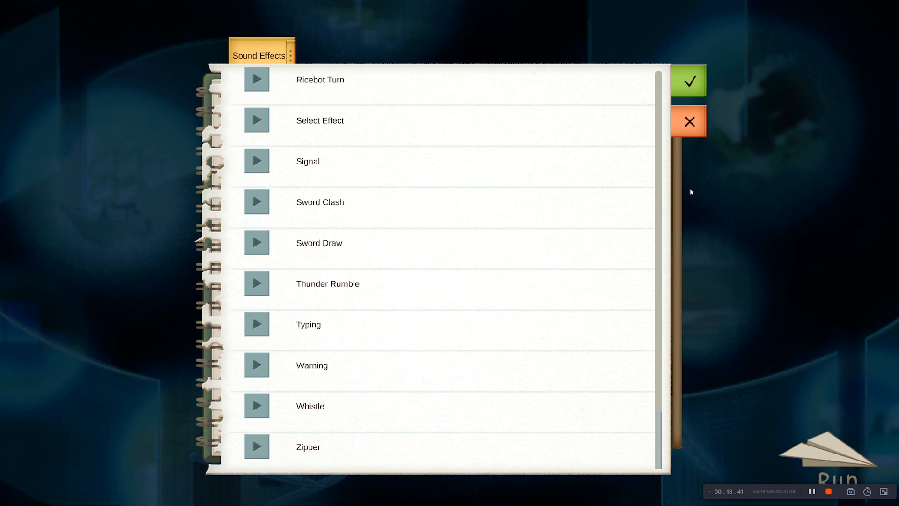
pyautogui.click(696, 122)
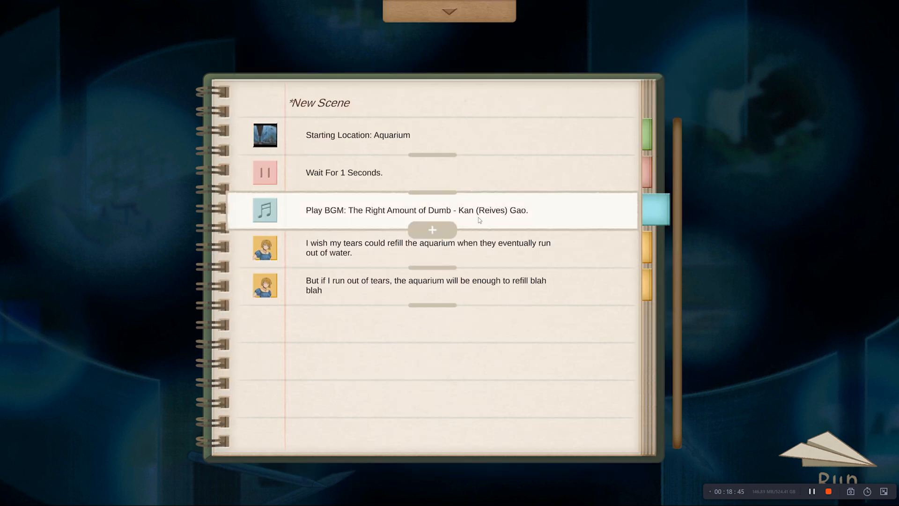
# - Review the music entry's track list and the background sounds available after the last line, leaving both without changes
pyautogui.click(630, 223)
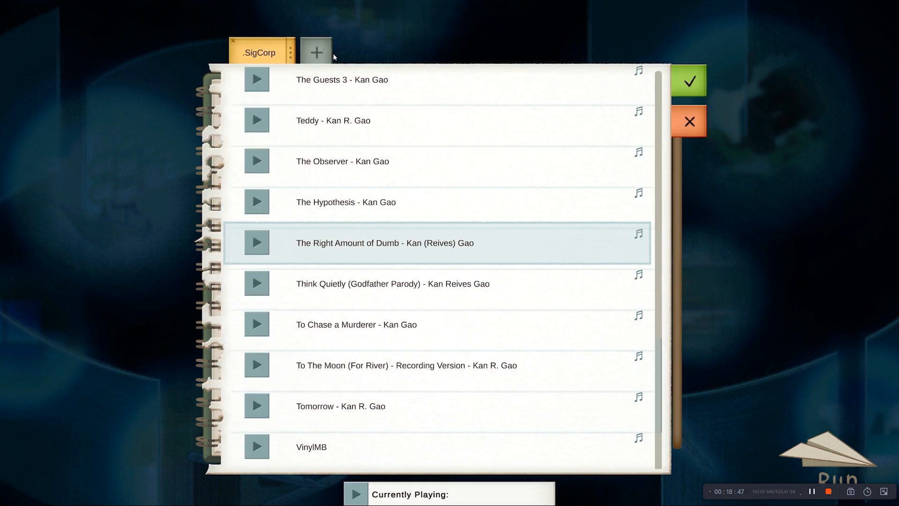
pyautogui.click(682, 120)
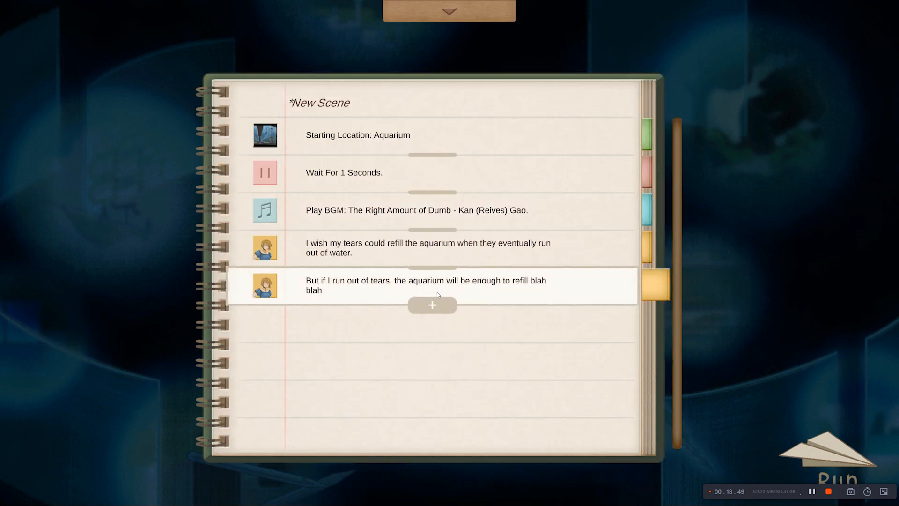
pyautogui.click(433, 305)
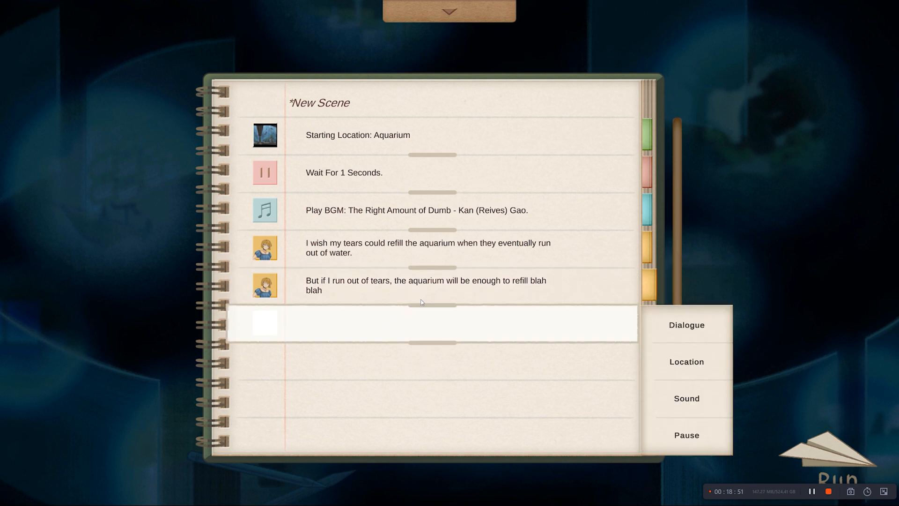
pyautogui.click(687, 398)
pyautogui.click(764, 431)
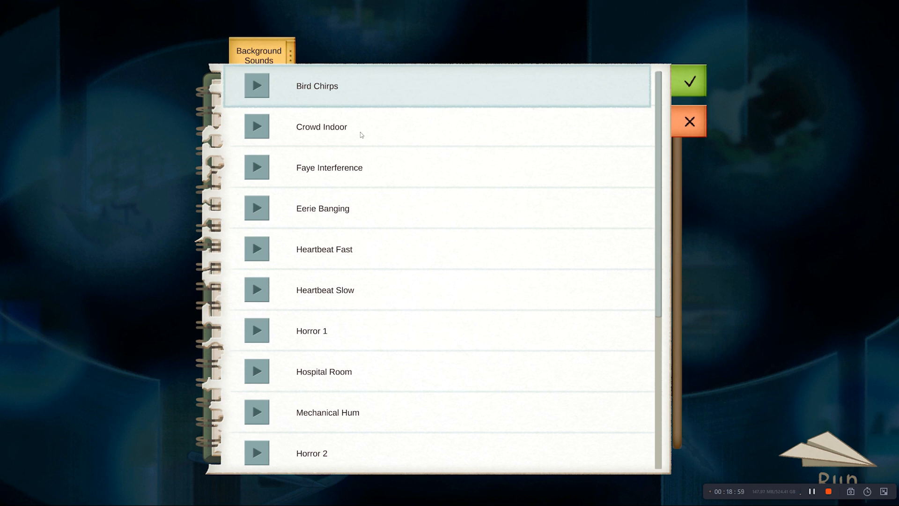
pyautogui.click(464, 134)
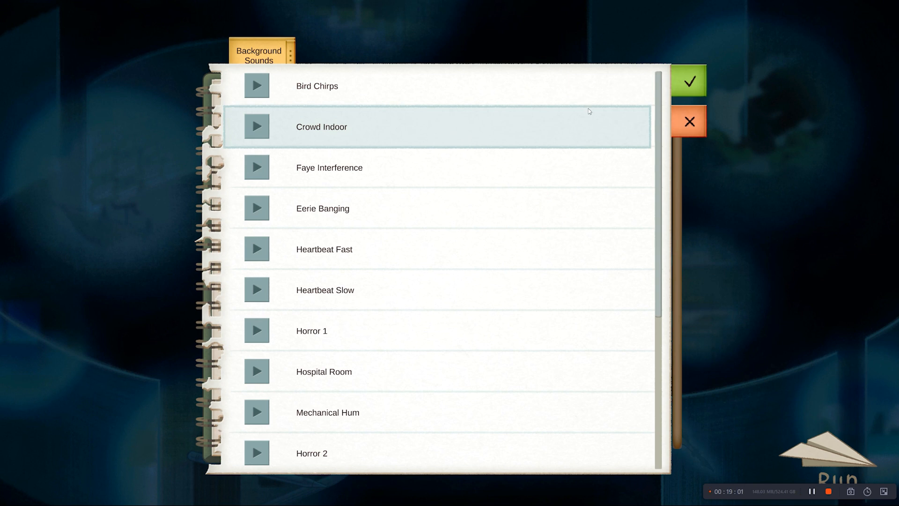
pyautogui.click(695, 121)
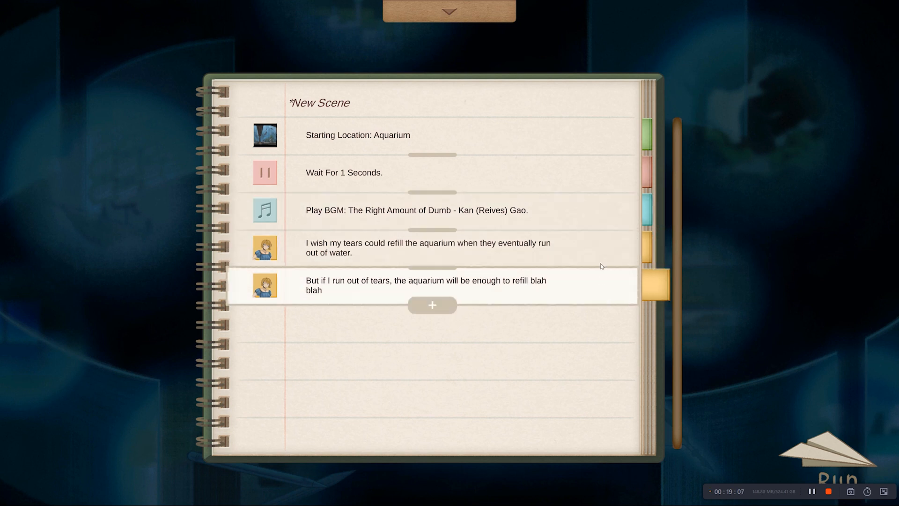
# - Start a new Roxie dialogue entry after the last line and try out different portrait expressions from the full list
pyautogui.click(430, 305)
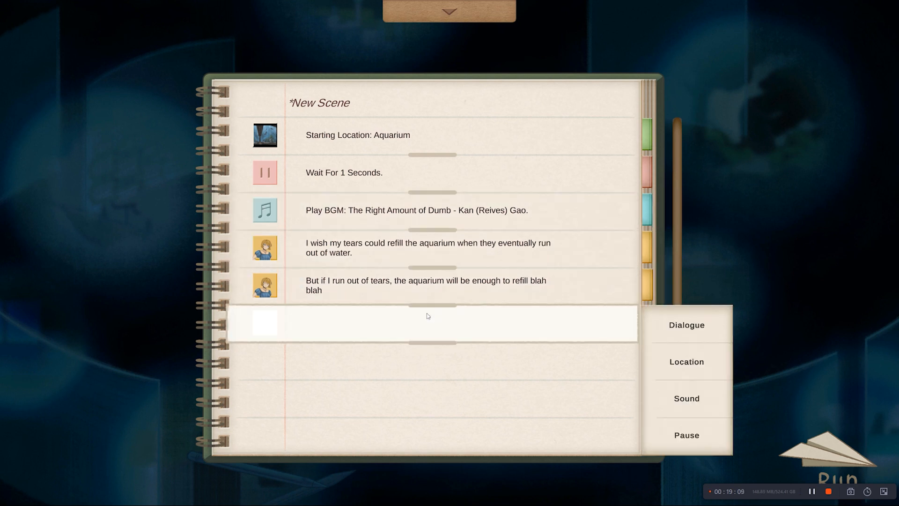
pyautogui.click(720, 325)
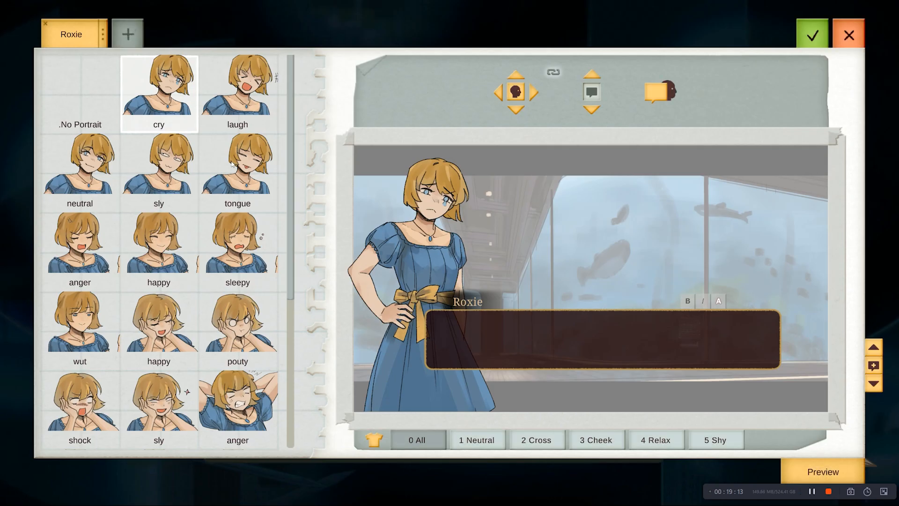
pyautogui.press('Down')
pyautogui.press('Down')
pyautogui.press('Down')
pyautogui.press('Right')
pyautogui.press('Left')
pyautogui.press('Up')
pyautogui.press('Down')
pyautogui.press('Down')
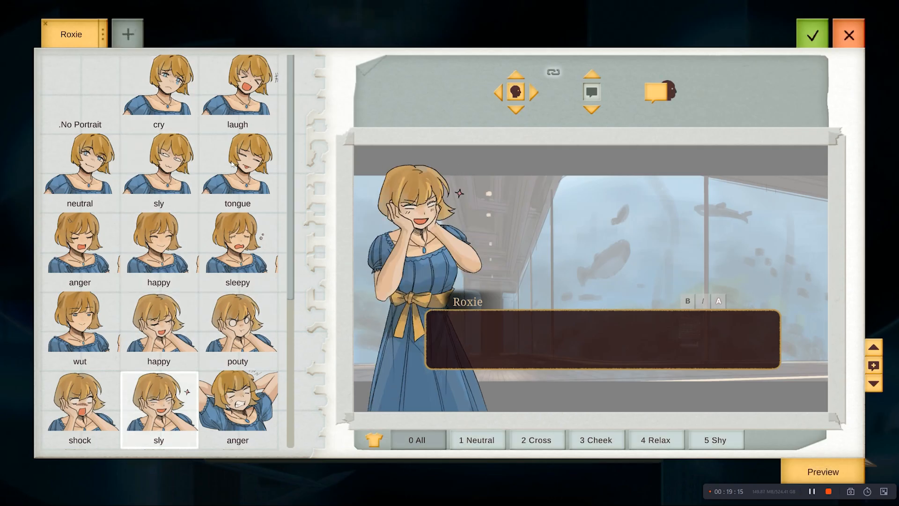
pyautogui.press('Down')
pyautogui.press('Up')
pyautogui.press('Up')
pyautogui.press('Up')
pyautogui.press('Down')
pyautogui.click(253, 265)
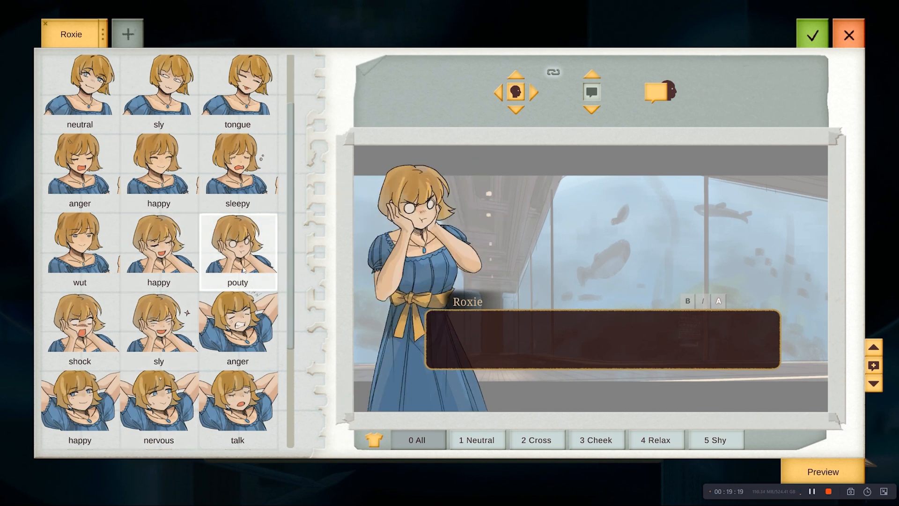
pyautogui.press('Up')
pyautogui.press('Left')
pyautogui.press('Left')
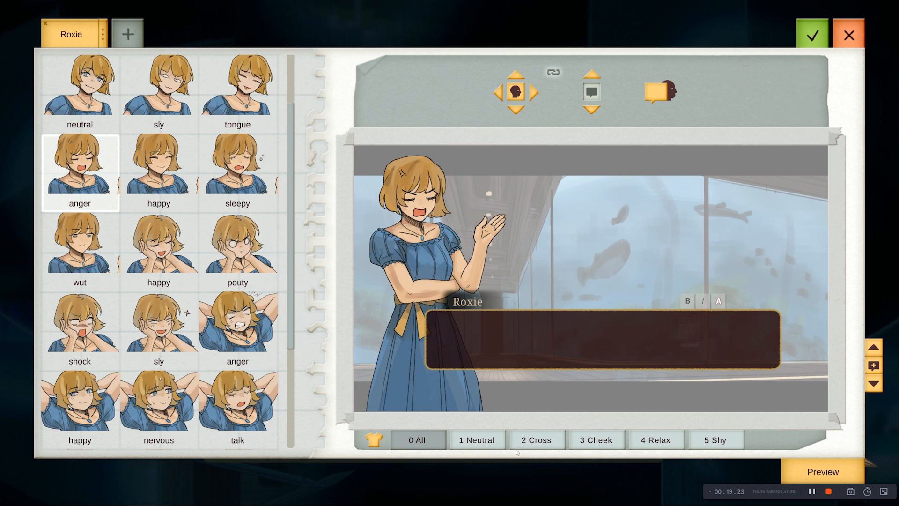
# - Look through Roxie's portraits by pose category, switching between Neutral, Cross, Cheek, Relax and Shy
pyautogui.click(480, 440)
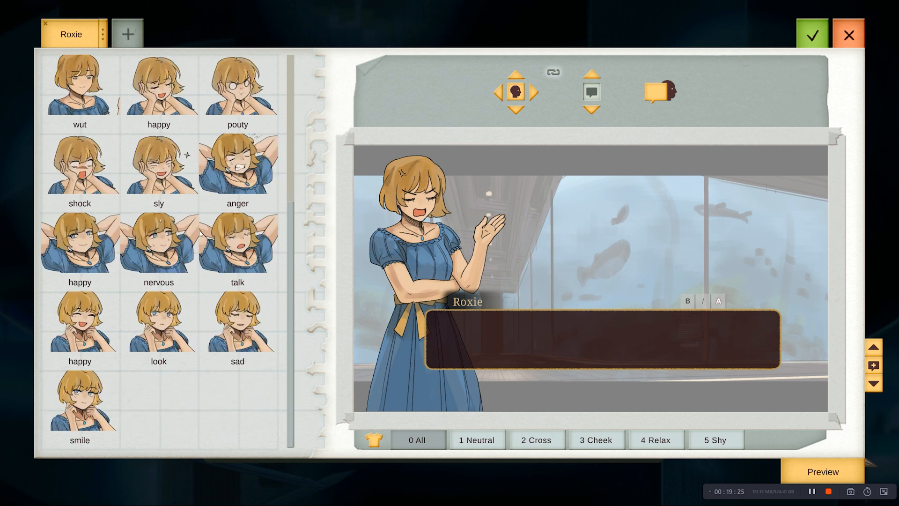
pyautogui.press('3')
pyautogui.press('4')
pyautogui.press('5')
pyautogui.press('4')
pyautogui.press('3')
pyautogui.press('2')
pyautogui.press('1')
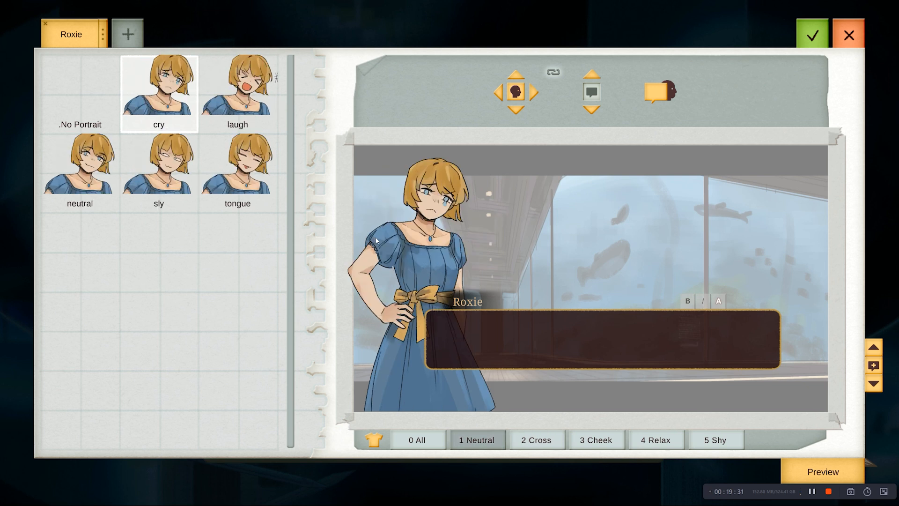
pyautogui.press('0')
pyautogui.press('1')
pyautogui.press('2')
pyautogui.press('3')
pyautogui.press('4')
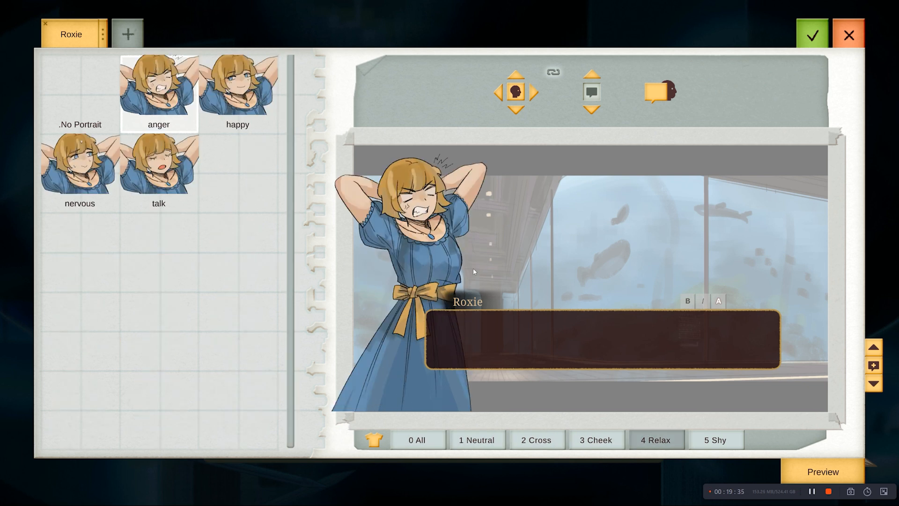
# - Look through Roxie's Shy, Cross and Cheek poses, and save the new entry with the Relax pose's anger portrait
pyautogui.press('5')
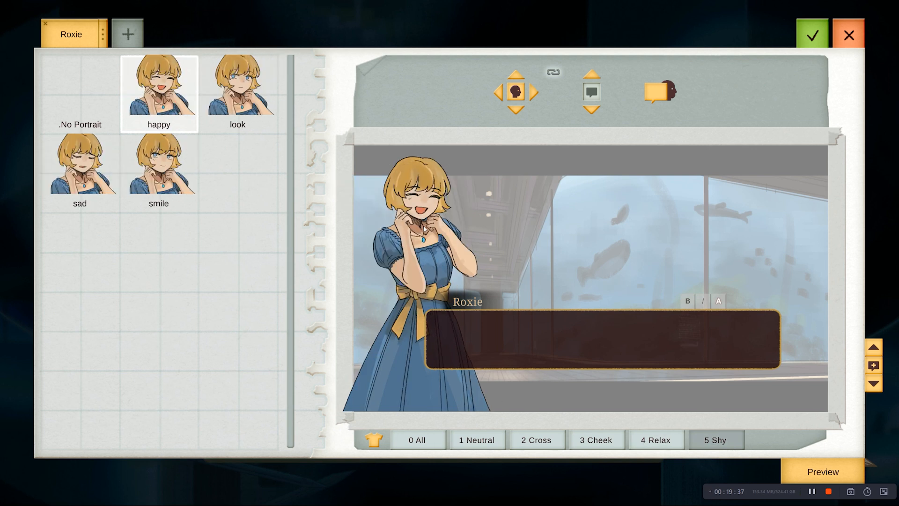
pyautogui.press('3')
pyautogui.press('2')
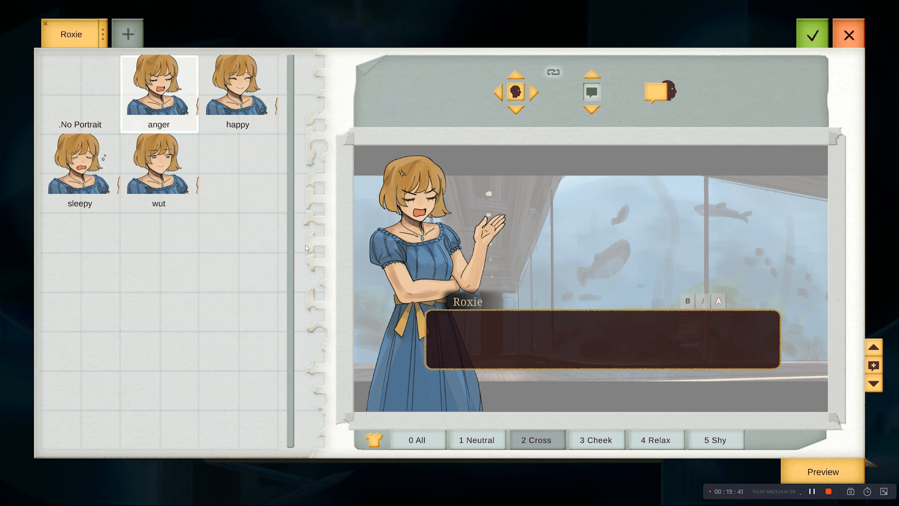
pyautogui.press('3')
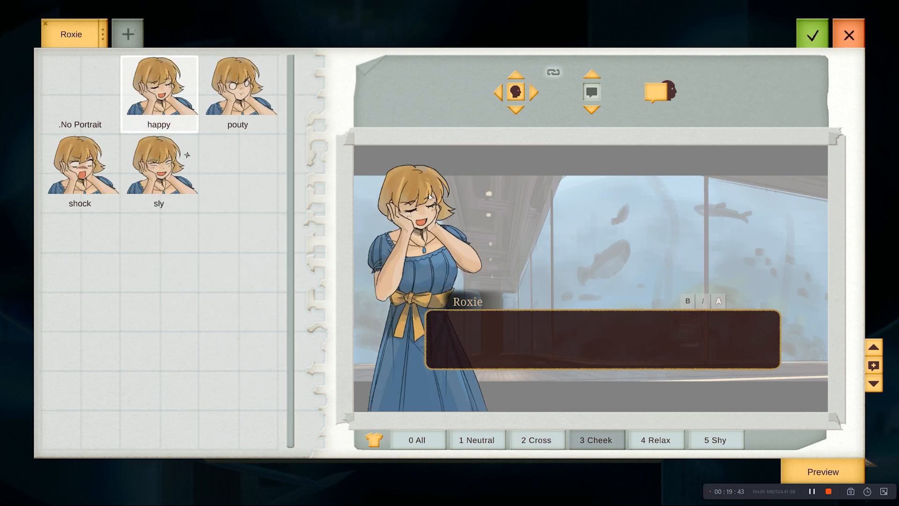
pyautogui.press('4')
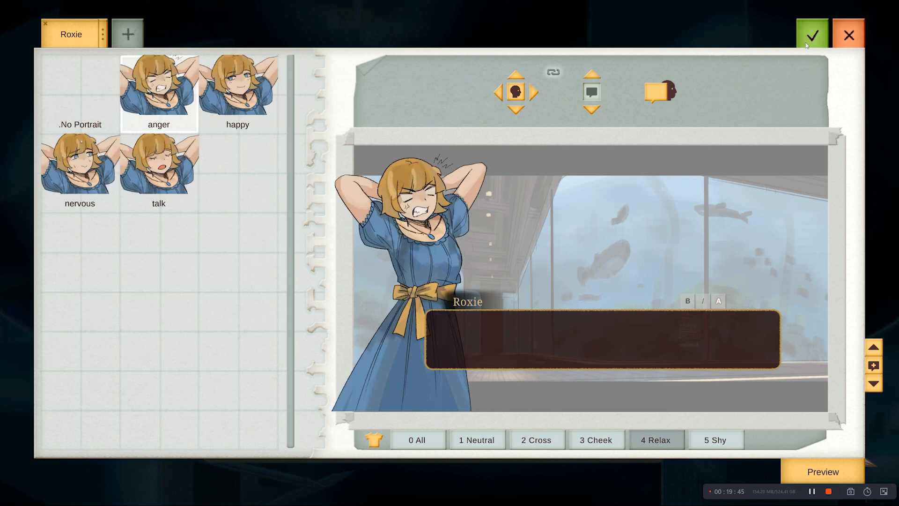
pyautogui.click(821, 37)
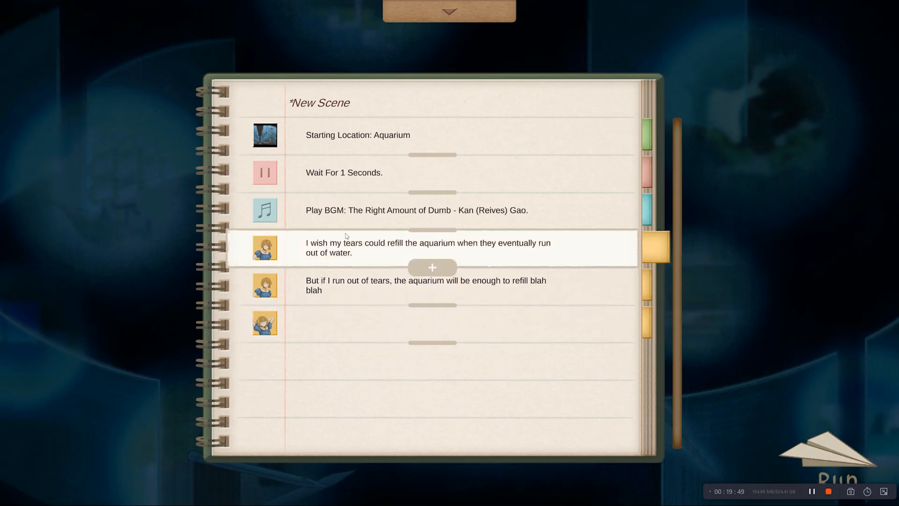
# - Open Roxie's "I wish my tears" line, and step forward through the dialogue entries and back to it
pyautogui.click(346, 236)
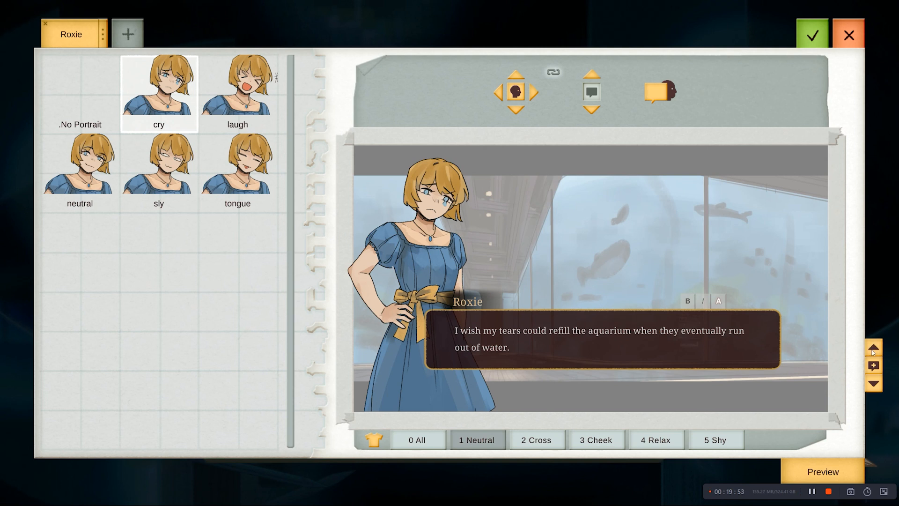
pyautogui.click(872, 384)
pyautogui.click(872, 384)
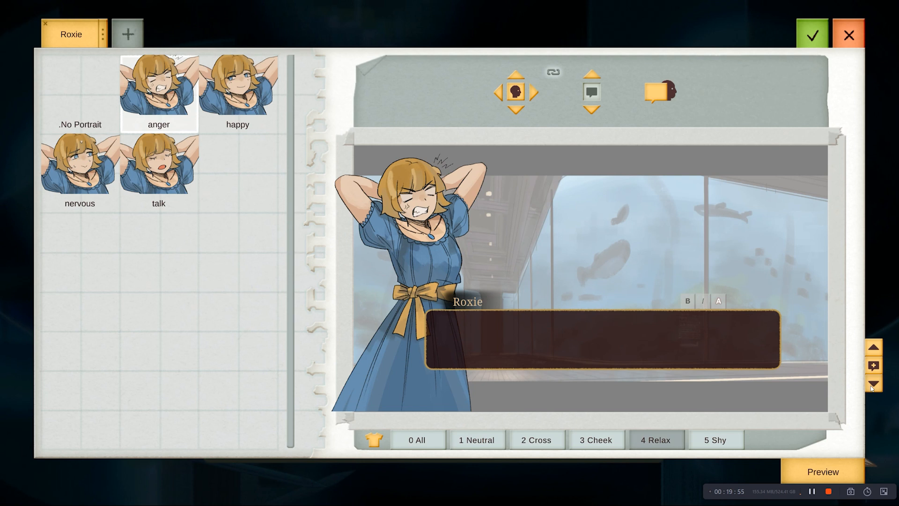
pyautogui.click(875, 349)
pyautogui.click(875, 350)
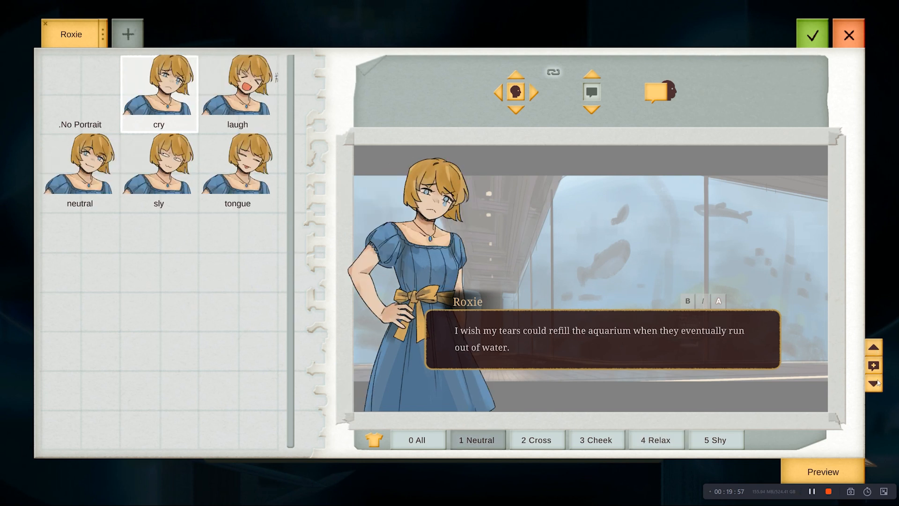
# - Change the portrait of the "I wish my tears" line to the Cheek pose's happy expression, and step through the neighbouring entries
pyautogui.click(133, 170)
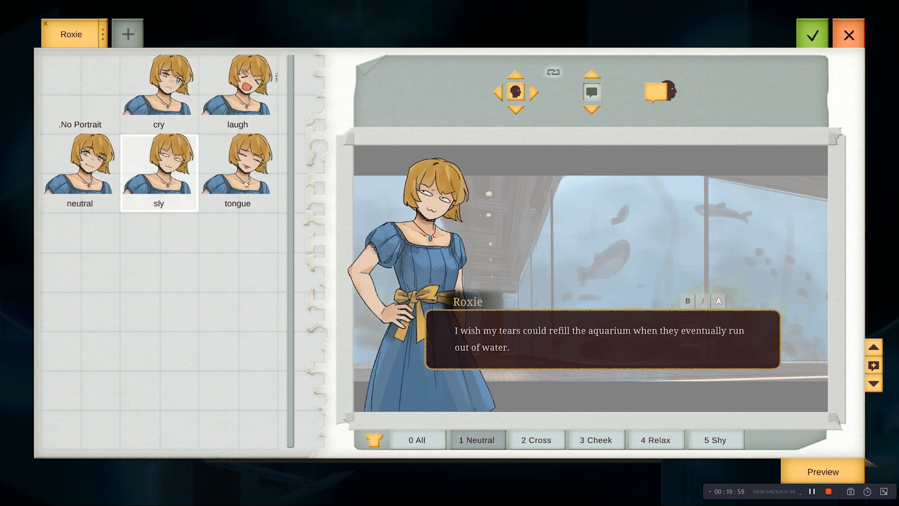
pyautogui.press('2')
pyautogui.press('3')
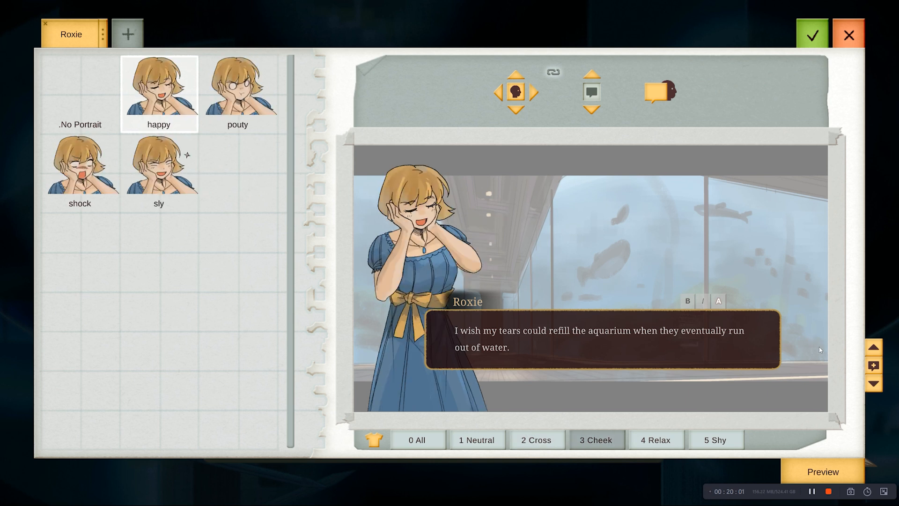
pyautogui.click(874, 383)
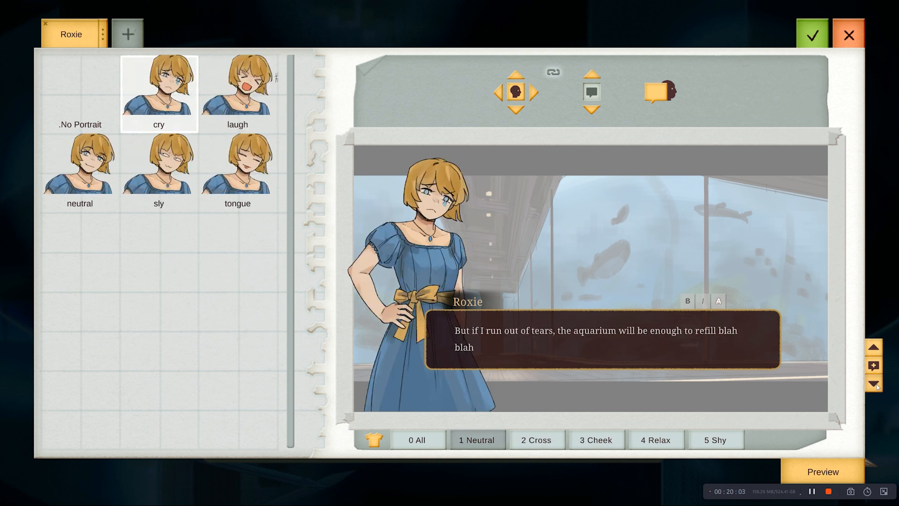
pyautogui.click(874, 383)
pyautogui.click(875, 350)
pyautogui.click(877, 351)
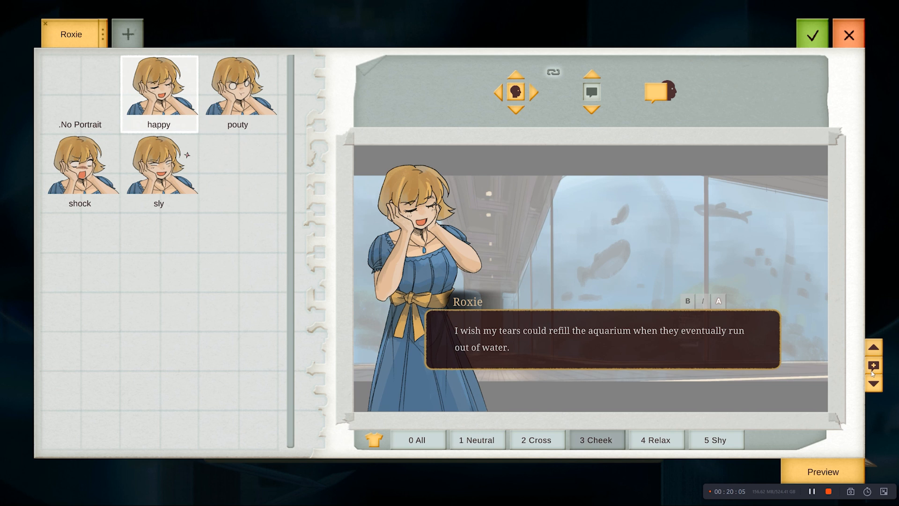
# - Add a dialogue entry after the "I wish my tears" line with the Cheek pose's sly portrait and the text "!!"
pyautogui.click(873, 367)
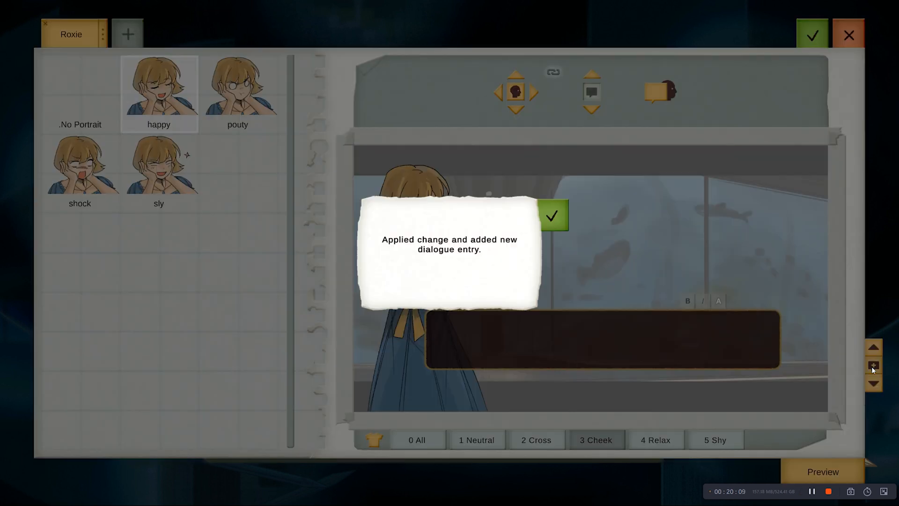
pyautogui.click(549, 216)
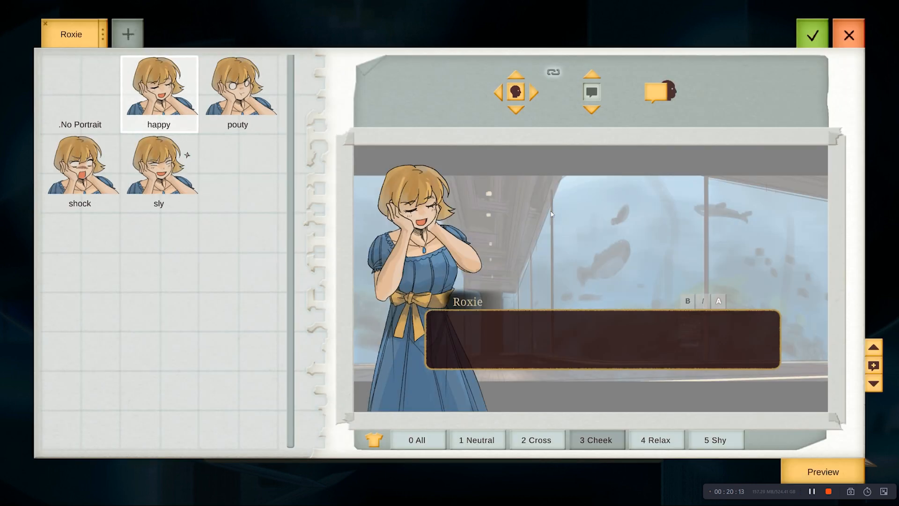
pyautogui.click(171, 173)
pyautogui.click(557, 327)
pyautogui.write('!!')
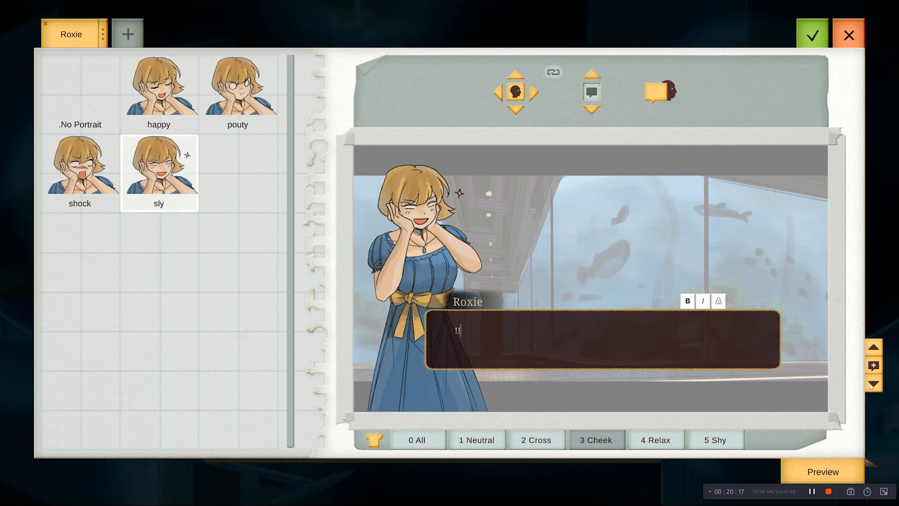
# - Step through the dialogue entries around the "!!" line, ending on the "But if I run out of tears" line
pyautogui.click(891, 380)
pyautogui.click(873, 347)
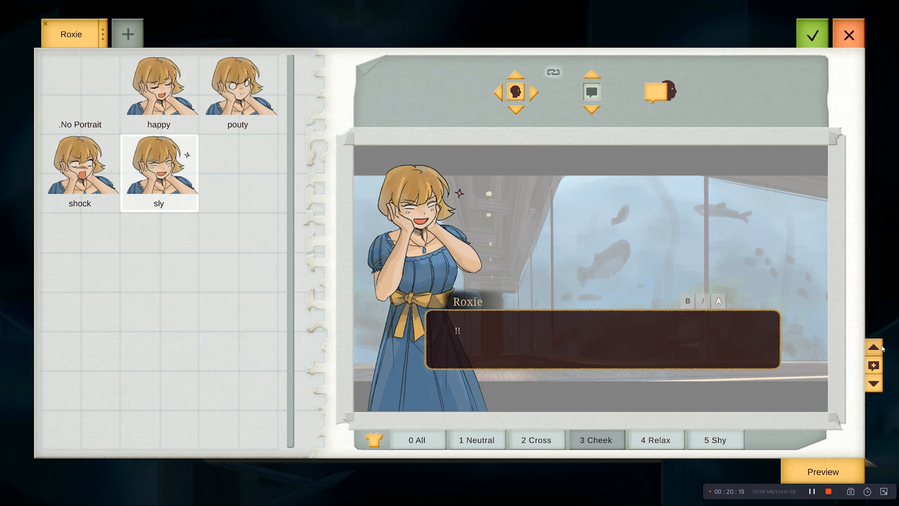
pyautogui.click(874, 383)
pyautogui.click(874, 385)
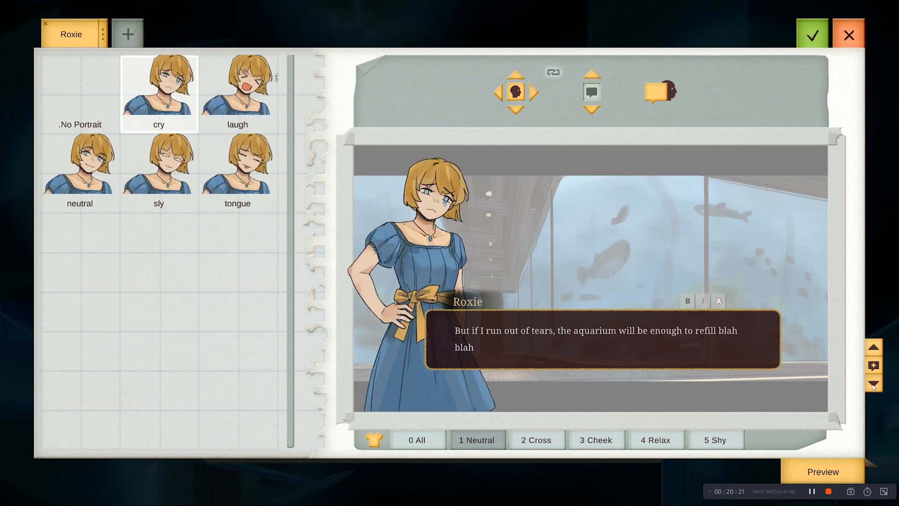
# - Try Roxie's portrait in front of the dialogue box and nearer the scene's centre, and return it behind the box
pyautogui.click(667, 100)
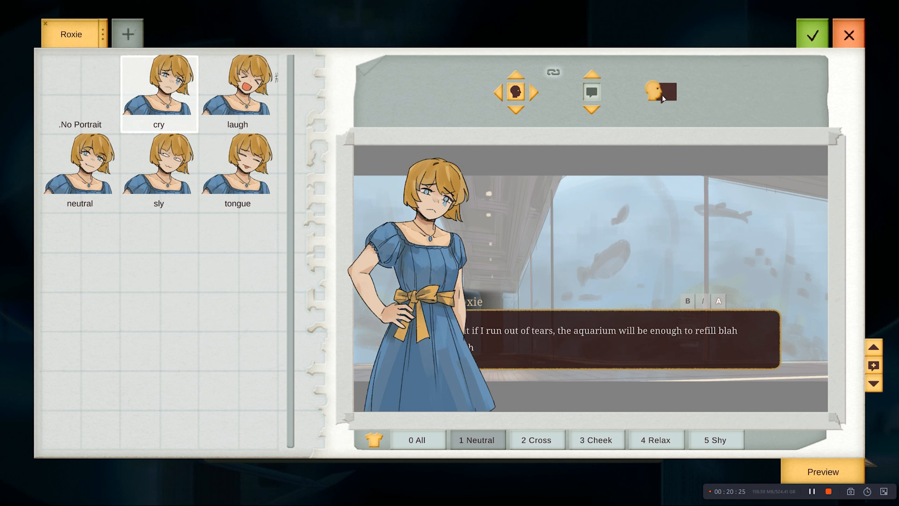
pyautogui.click(663, 99)
pyautogui.click(660, 100)
pyautogui.click(535, 95)
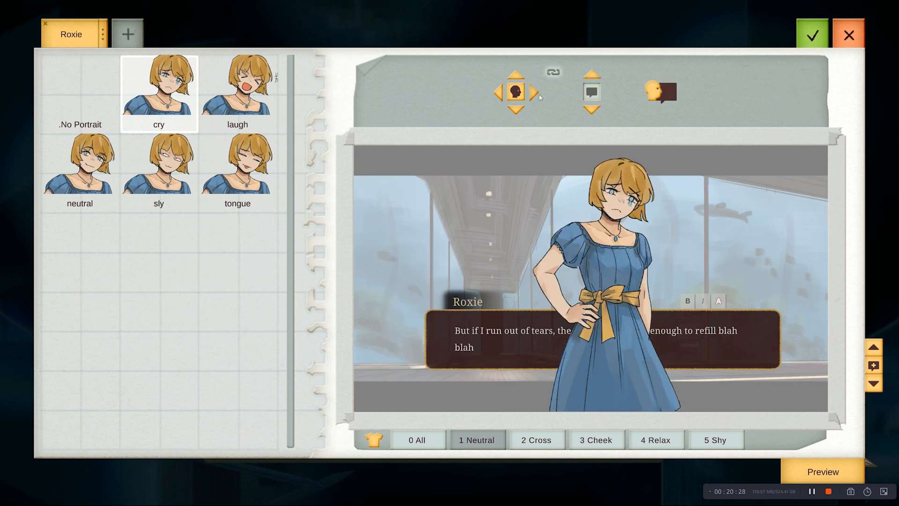
pyautogui.click(669, 94)
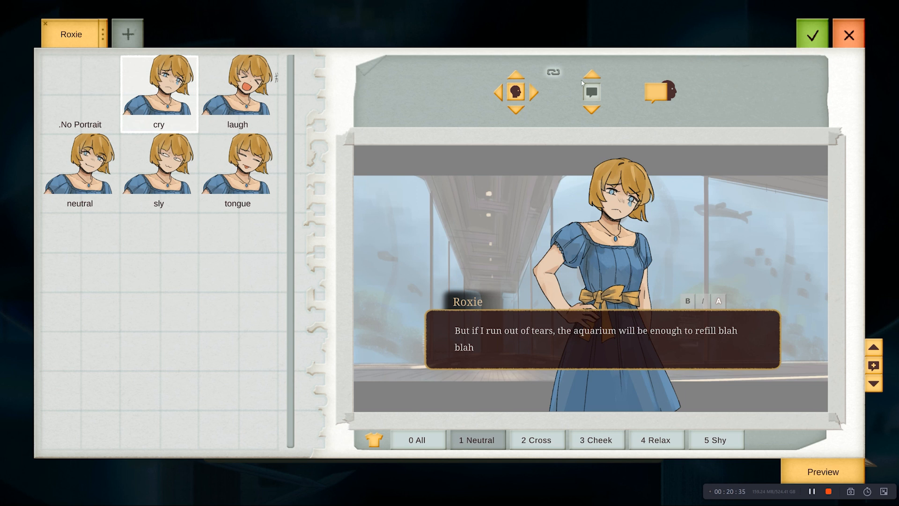
# - Try out Roxie's portrait at the scene's left, centre and right positions, and mirror it at the far right
pyautogui.click(532, 95)
pyautogui.click(501, 97)
pyautogui.click(501, 97)
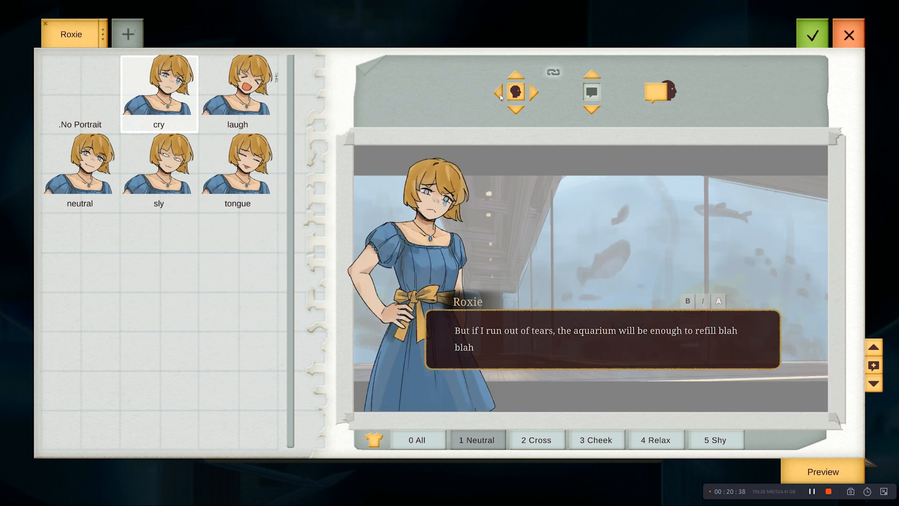
pyautogui.click(534, 93)
pyautogui.click(519, 95)
pyautogui.click(519, 96)
pyautogui.click(521, 96)
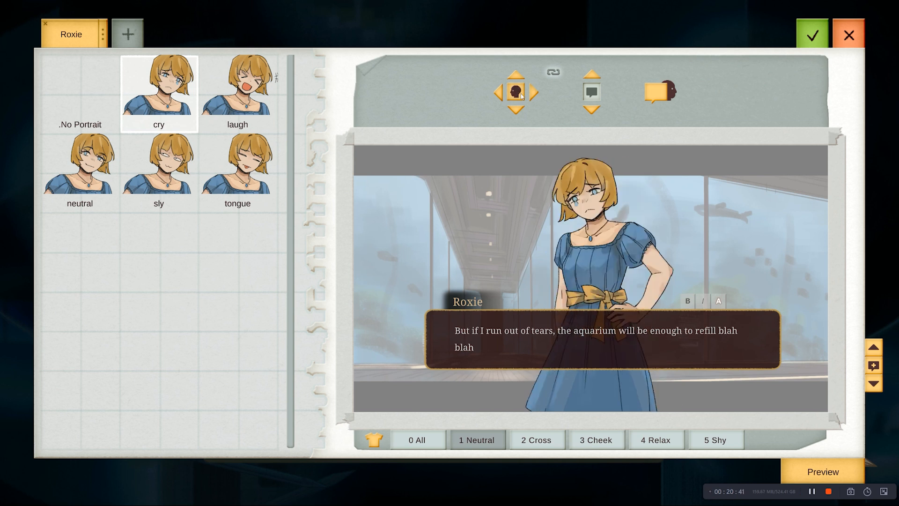
pyautogui.click(535, 95)
pyautogui.click(517, 94)
pyautogui.click(517, 94)
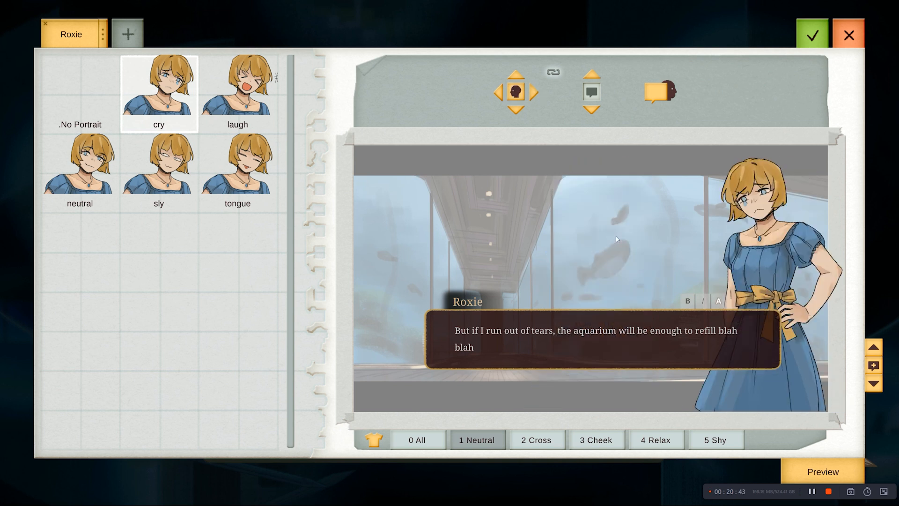
# - Preview the line with Roxie at the far right of the scene, and again with her moved to the centre
pyautogui.click(818, 471)
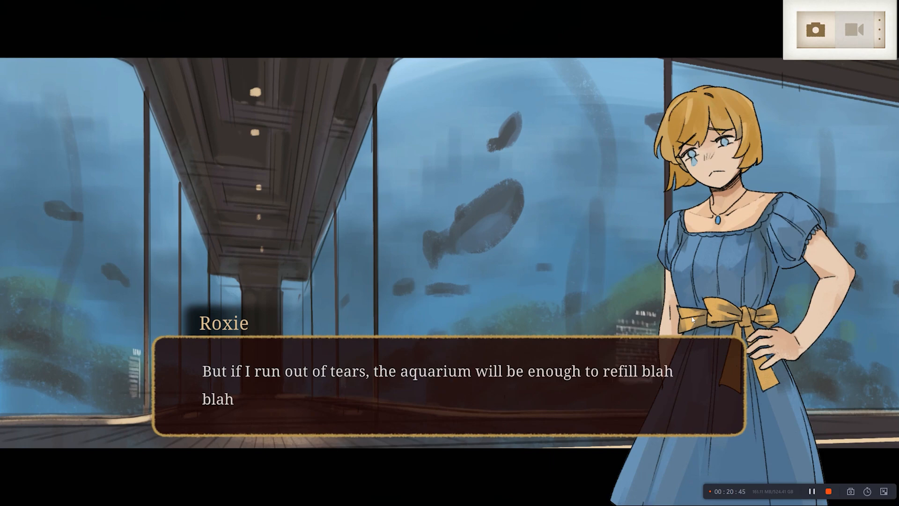
pyautogui.click(657, 313)
pyautogui.click(499, 92)
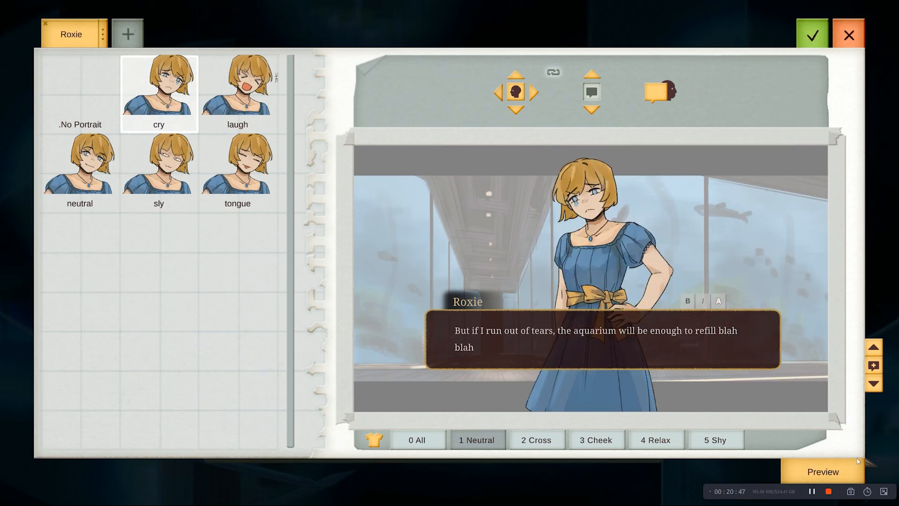
pyautogui.click(819, 470)
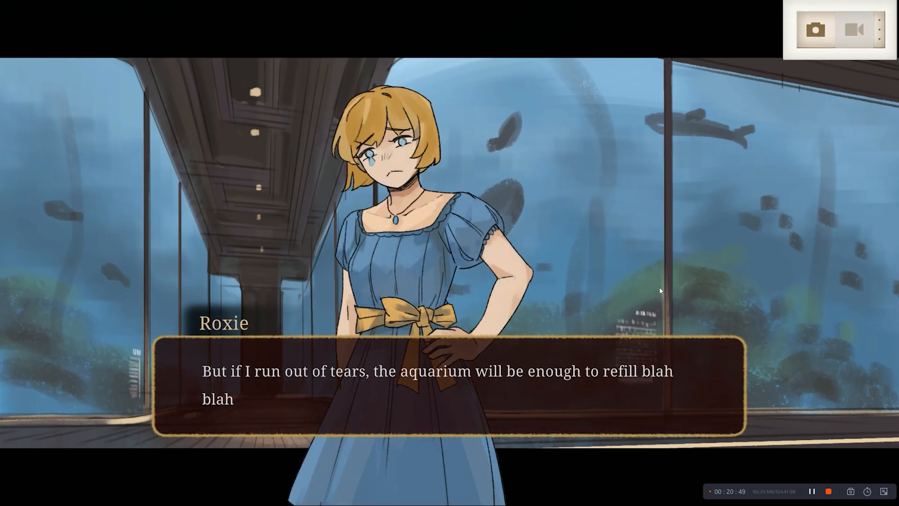
pyautogui.click(660, 288)
# - Raise Roxie's portrait two levels above its normal height, preview the line, and lower the portrait back down
pyautogui.click(517, 76)
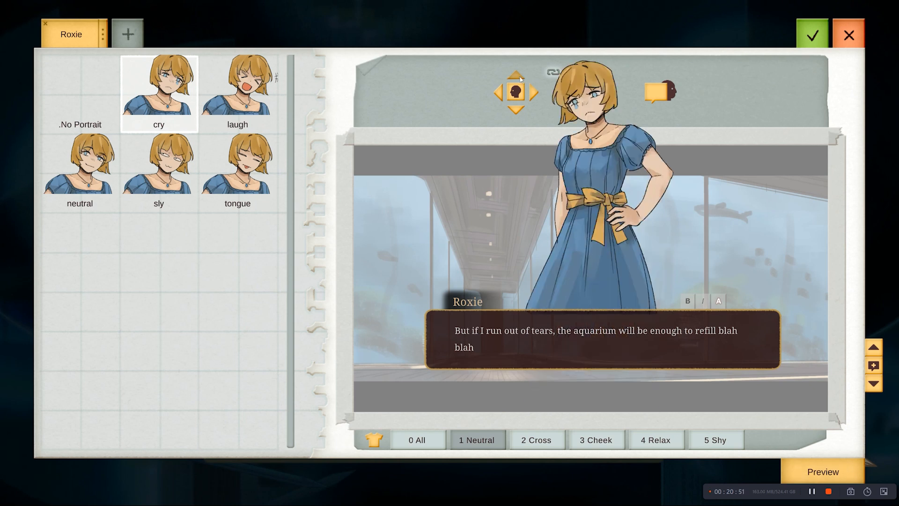
pyautogui.click(517, 74)
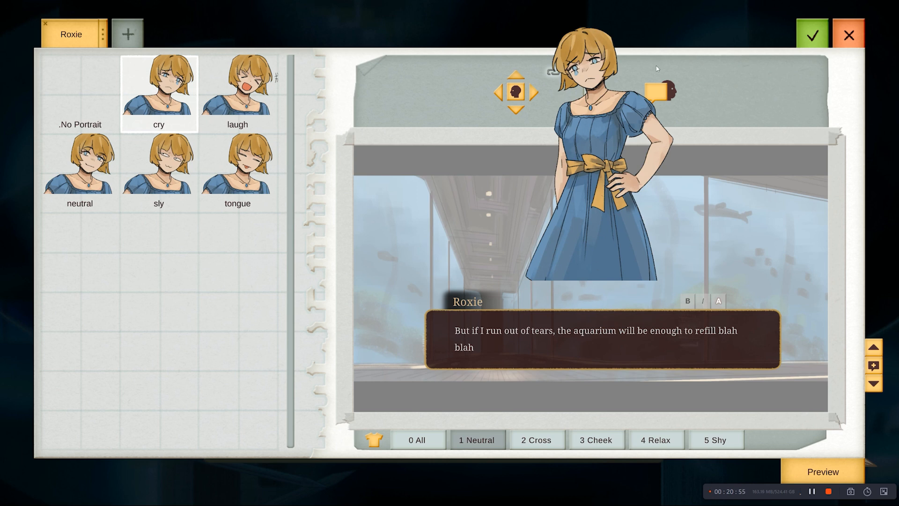
pyautogui.click(837, 476)
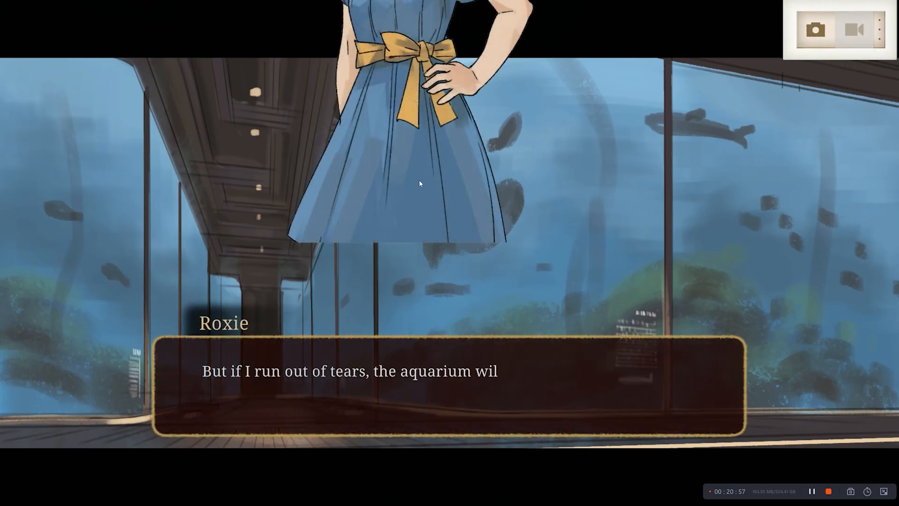
pyautogui.click(399, 316)
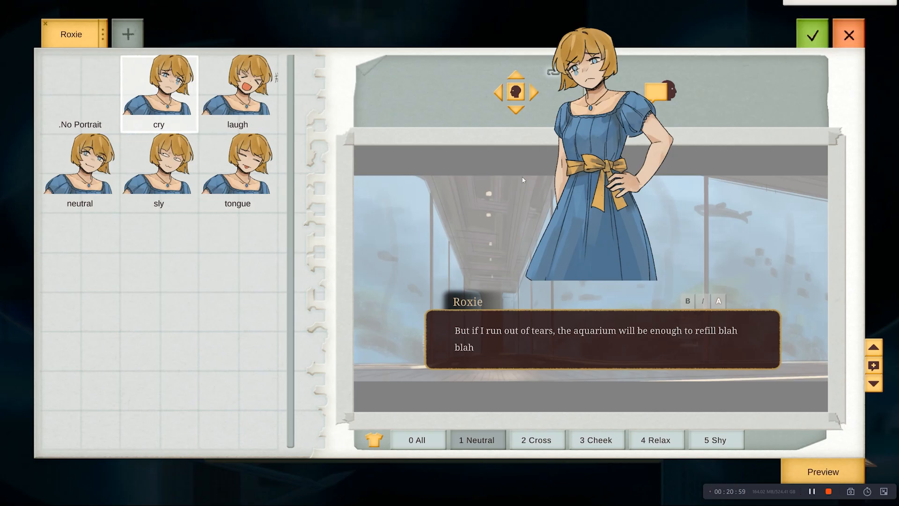
pyautogui.click(516, 109)
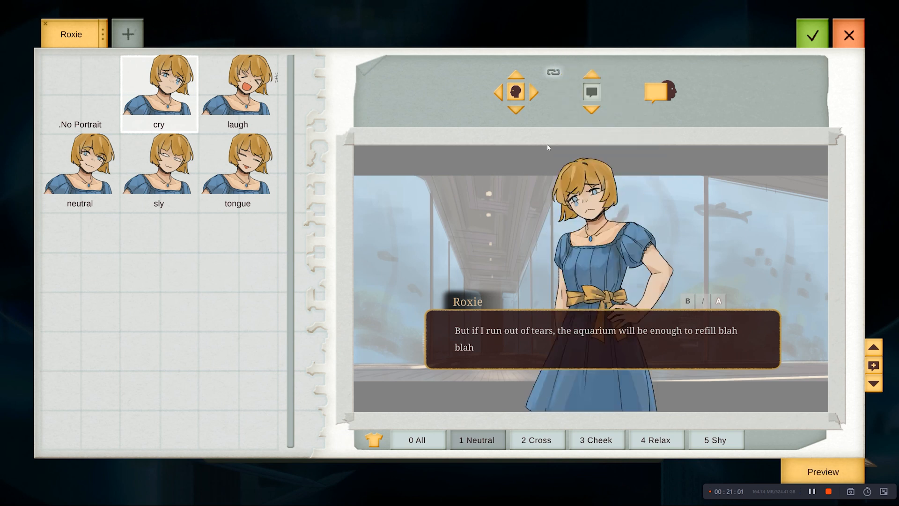
# - Try Roxie's portrait at the far right again, and move it back to the left side of the scene
pyautogui.click(535, 93)
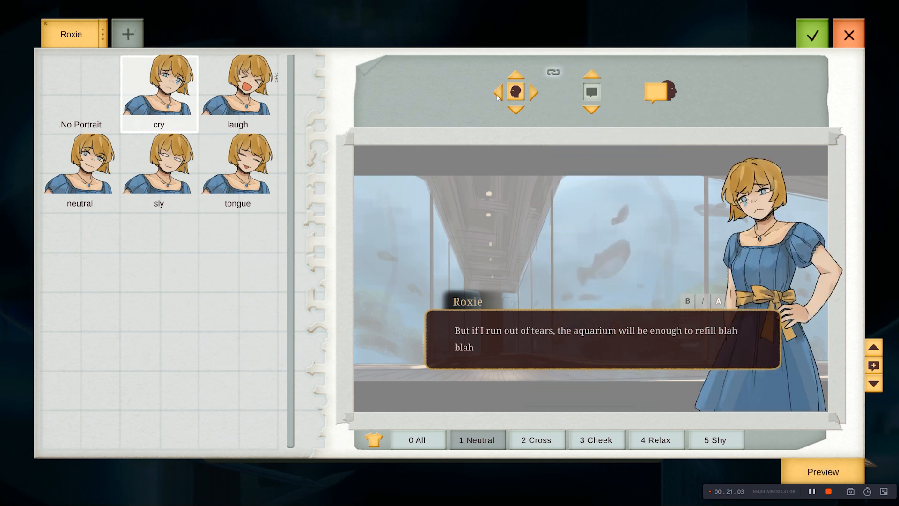
pyautogui.click(498, 93)
pyautogui.click(498, 93)
pyautogui.click(534, 96)
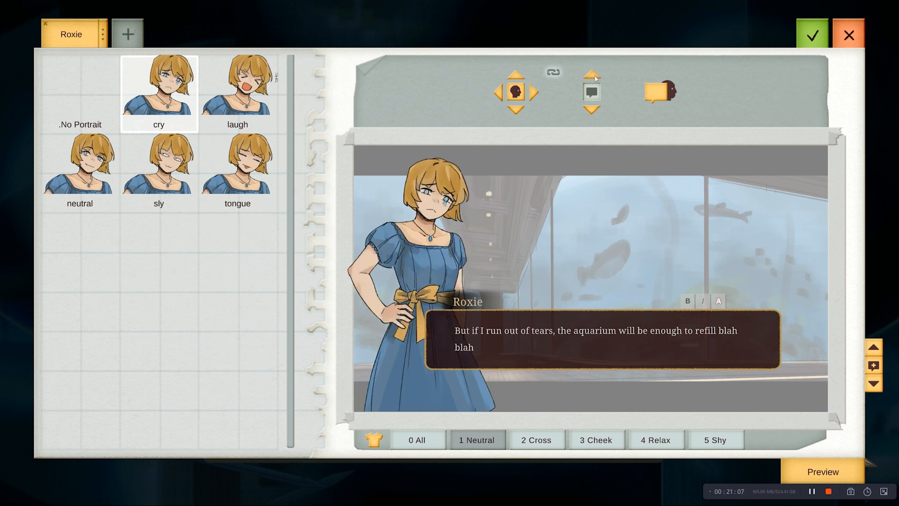
# - Try raising and lowering the dialogue box, unlink its placement from the portrait's, and raise the box to the top of the scene
pyautogui.click(596, 77)
pyautogui.click(592, 109)
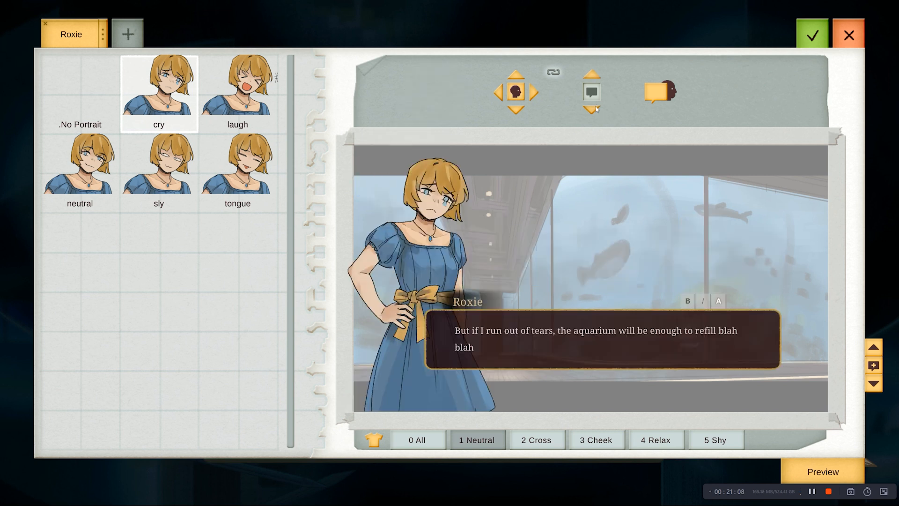
pyautogui.click(553, 74)
pyautogui.click(554, 75)
pyautogui.click(554, 75)
pyautogui.click(597, 80)
pyautogui.click(596, 79)
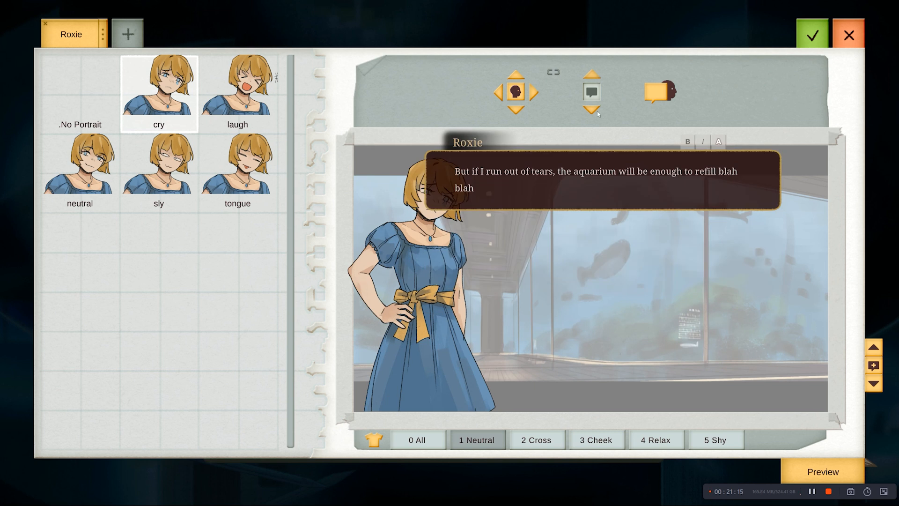
# - Lower the dialogue box for Roxie's line, try raising it one level, and bring it back down to its lowest position
pyautogui.click(596, 111)
pyautogui.click(593, 109)
pyautogui.click(592, 76)
pyautogui.click(592, 106)
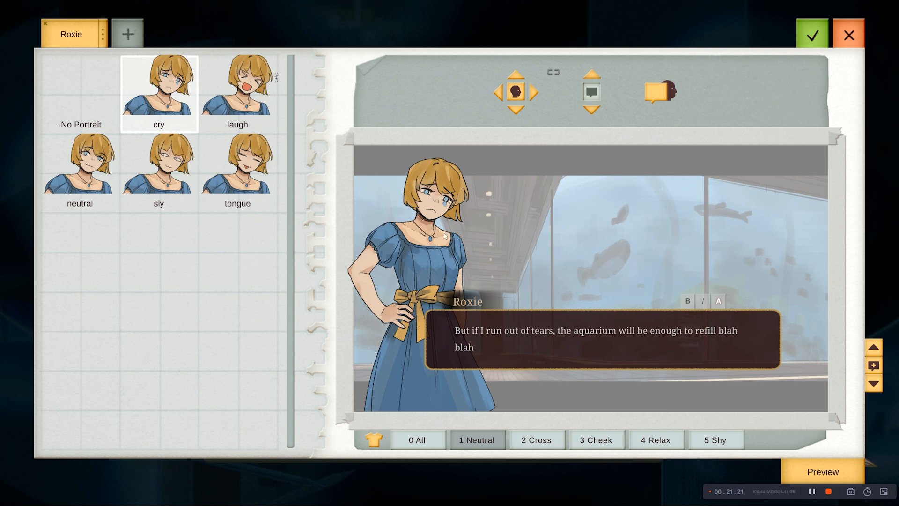
# - Raise the dialogue box to the middle height, preview the line, and lower the box back down
pyautogui.click(592, 78)
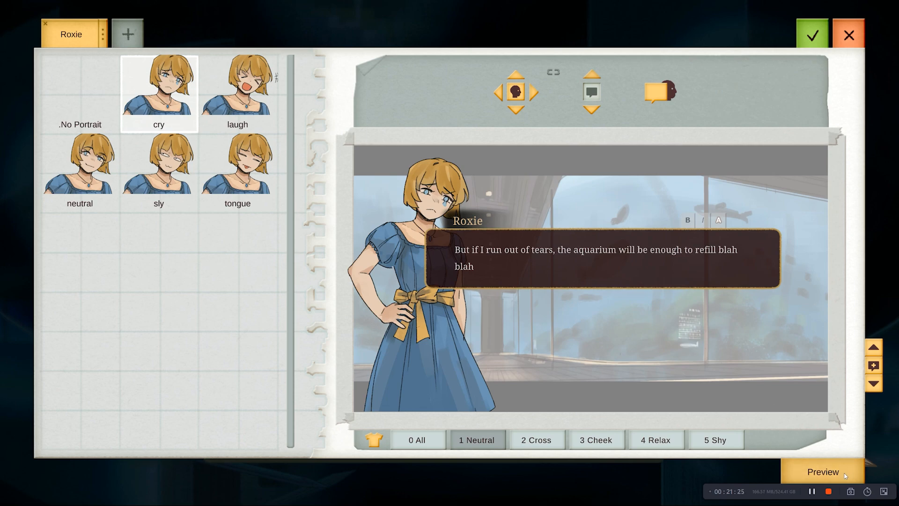
pyautogui.click(798, 470)
pyautogui.click(524, 258)
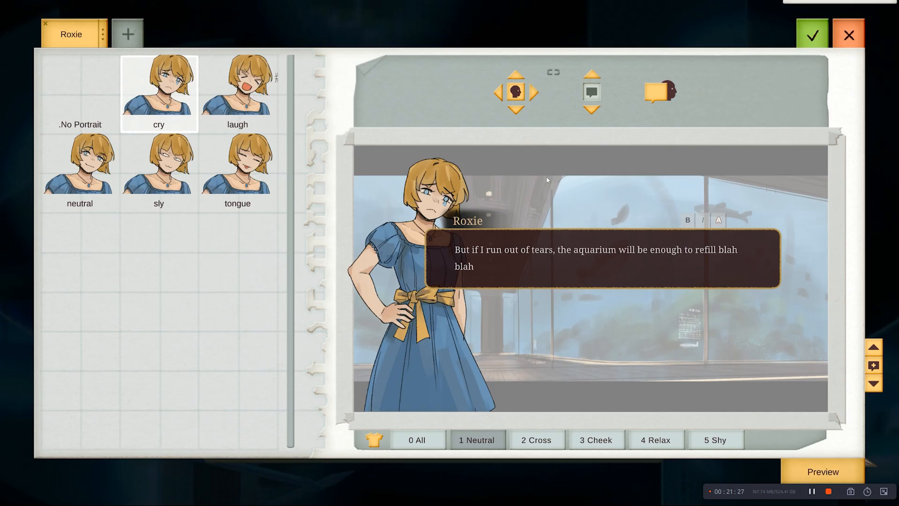
pyautogui.click(599, 111)
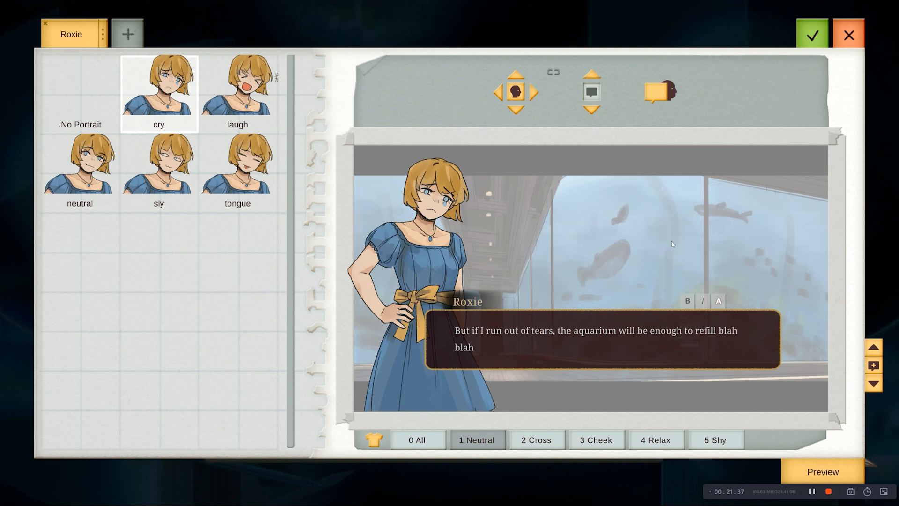
# - Move back and forth through Roxie's dialogue entries, and accept the dialogue edits to return to the scene list
pyautogui.press('3')
pyautogui.press('1')
pyautogui.press('4')
pyautogui.press('1')
pyautogui.press('3')
pyautogui.press('1')
pyautogui.press('4')
pyautogui.press('3')
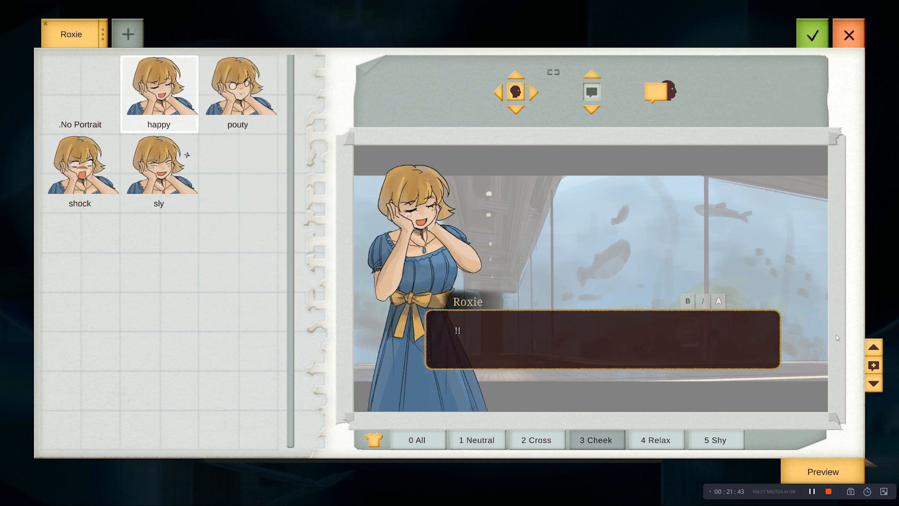
pyautogui.press('1')
pyautogui.press('4')
pyautogui.press('1')
pyautogui.click(814, 37)
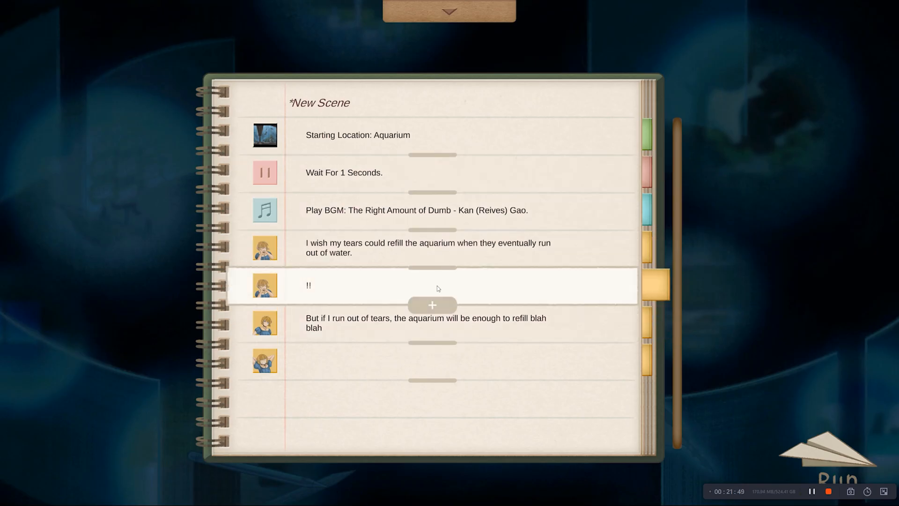
# - Insert a location change to Balcony (Lunair) after the "!!" line, and run the scene up to its first line
pyautogui.click(432, 304)
pyautogui.click(680, 362)
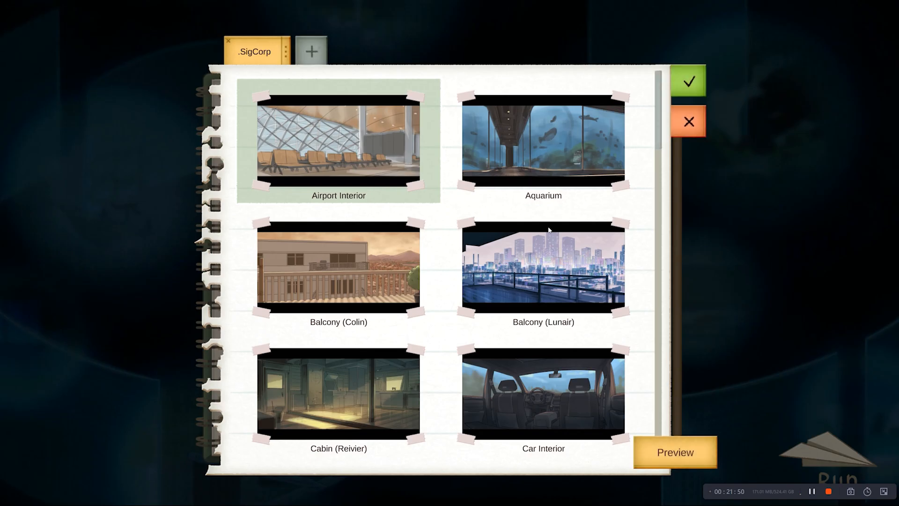
pyautogui.doubleClick(552, 267)
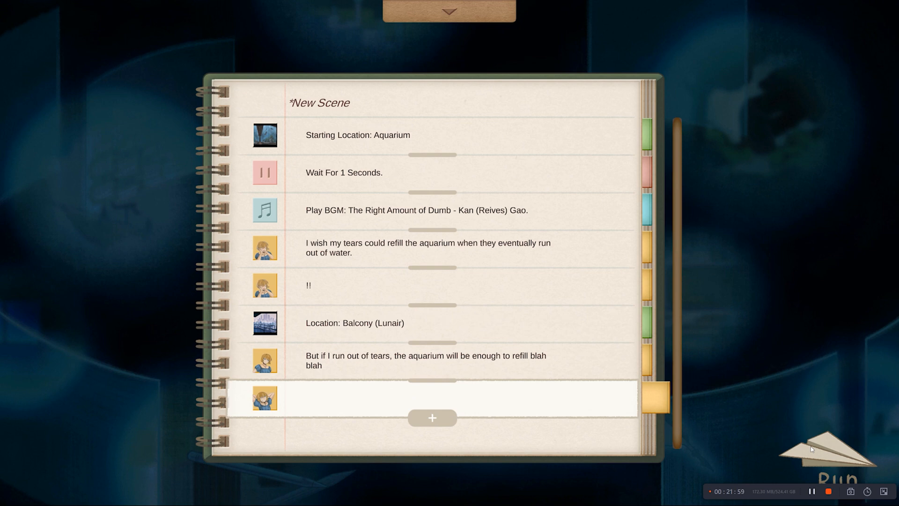
pyautogui.click(843, 456)
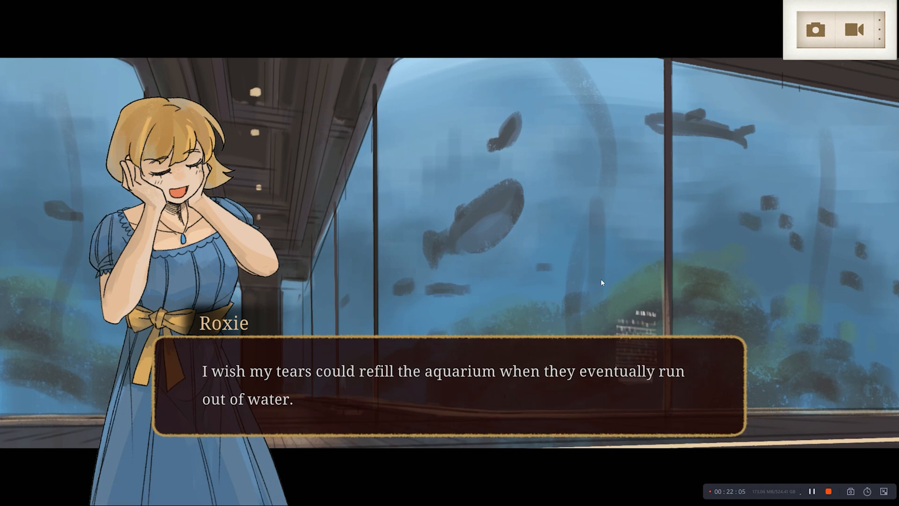
pyautogui.press('Escape')
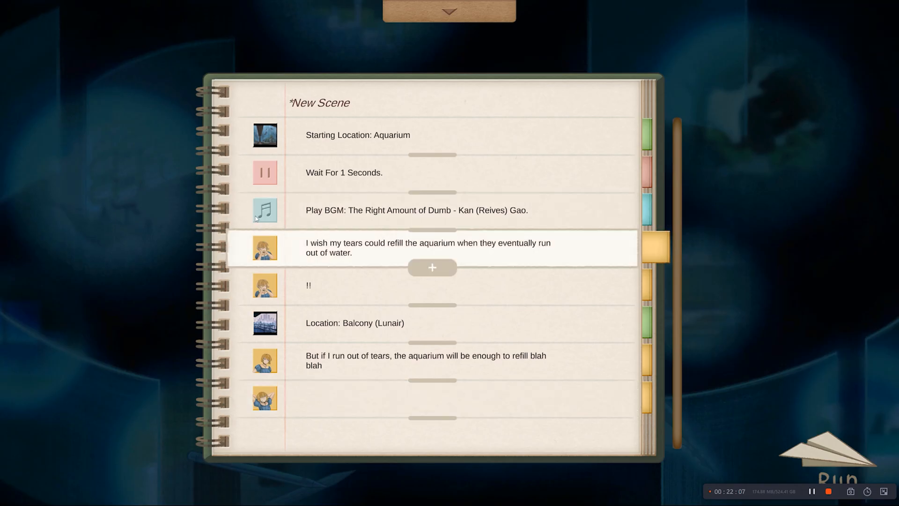
pyautogui.click(241, 217)
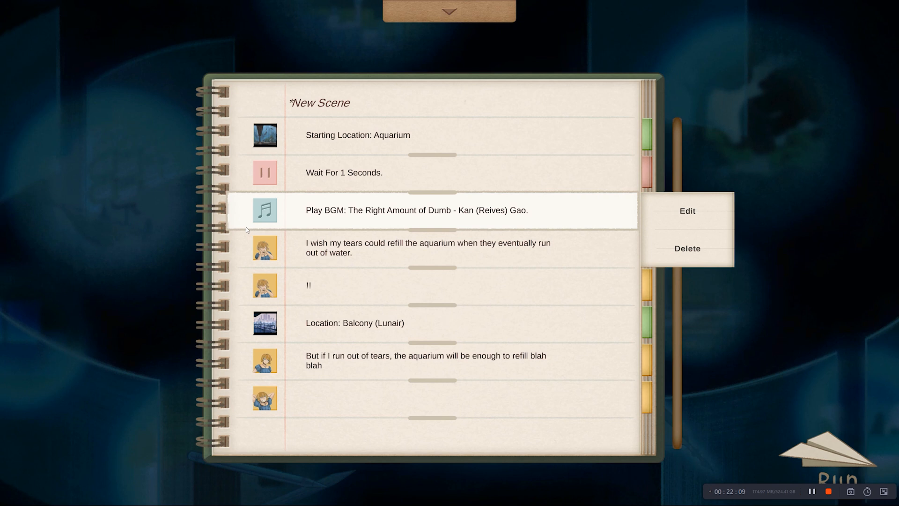
pyautogui.click(759, 95)
pyautogui.click(306, 216)
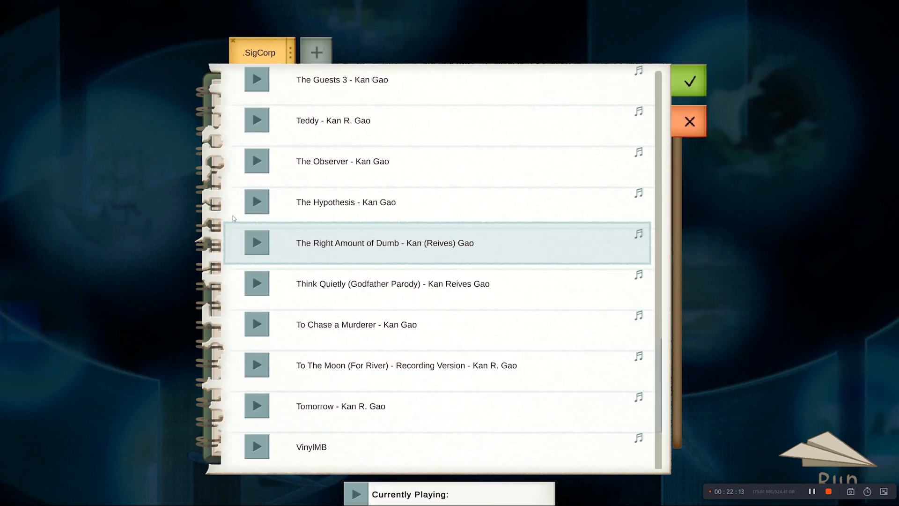
pyautogui.click(701, 114)
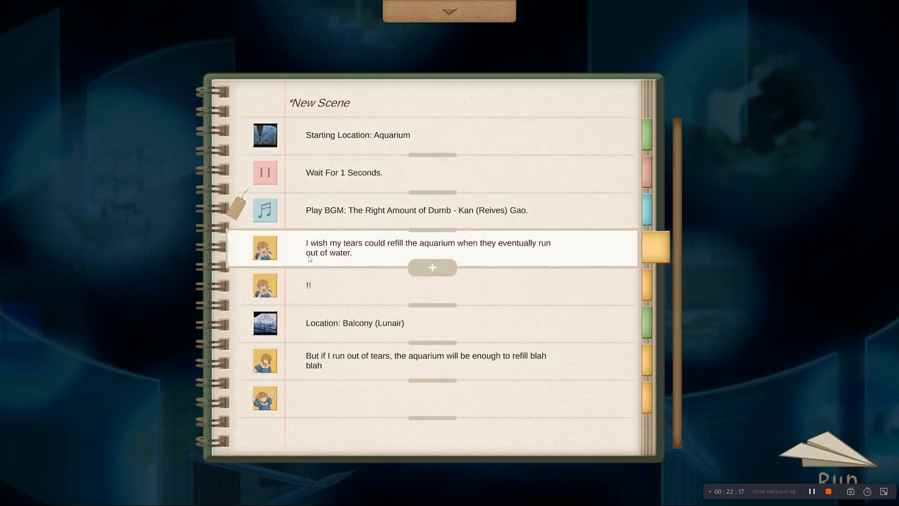
# - Mark the "But if I run out of tears" line as the starting point and run the scene from there
pyautogui.click(306, 360)
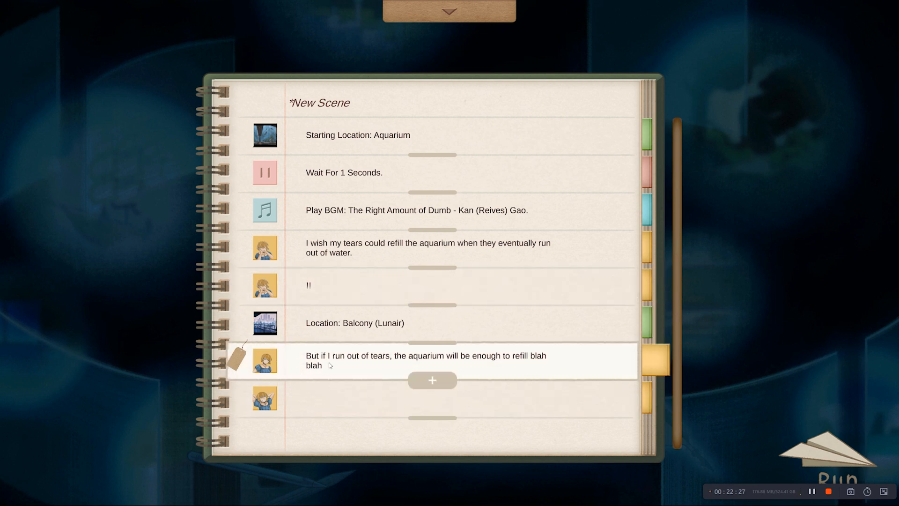
pyautogui.click(839, 452)
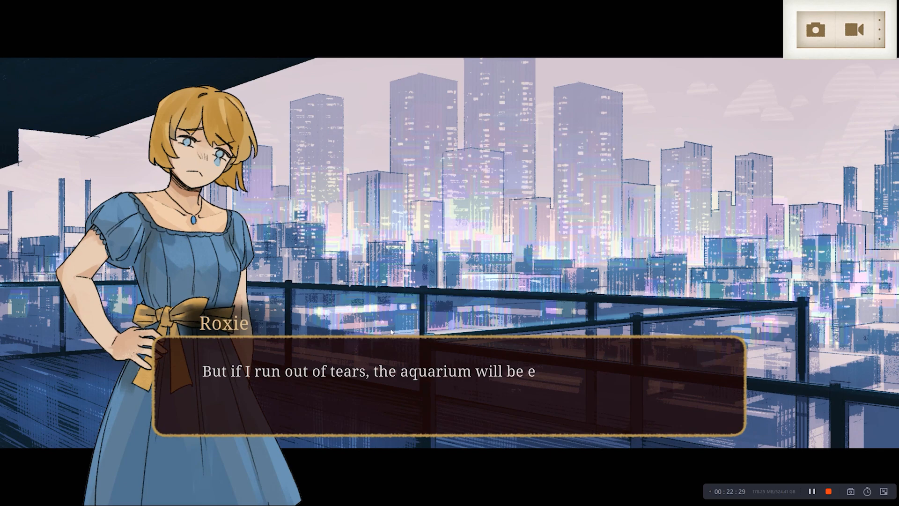
pyautogui.click(356, 269)
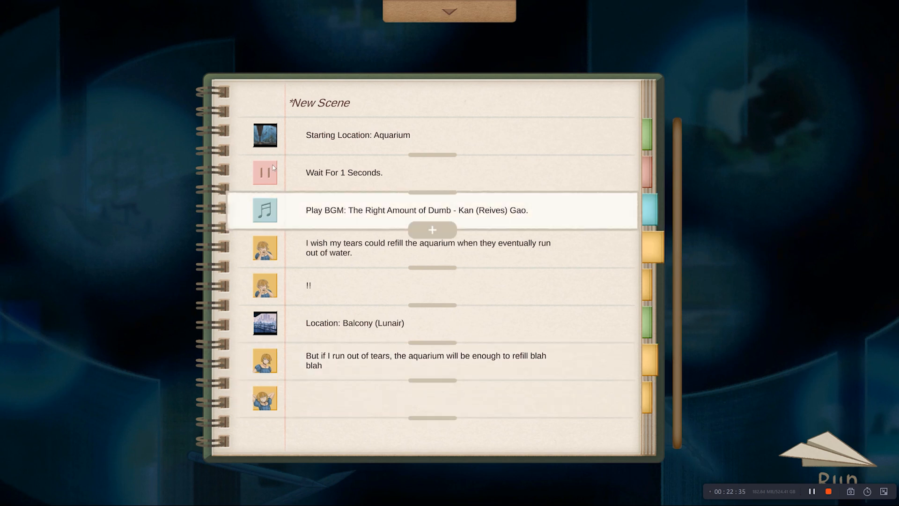
# - Run the scene from the aquarium opening through to Roxie's line on the balcony, and return to the scene list
pyautogui.click(831, 451)
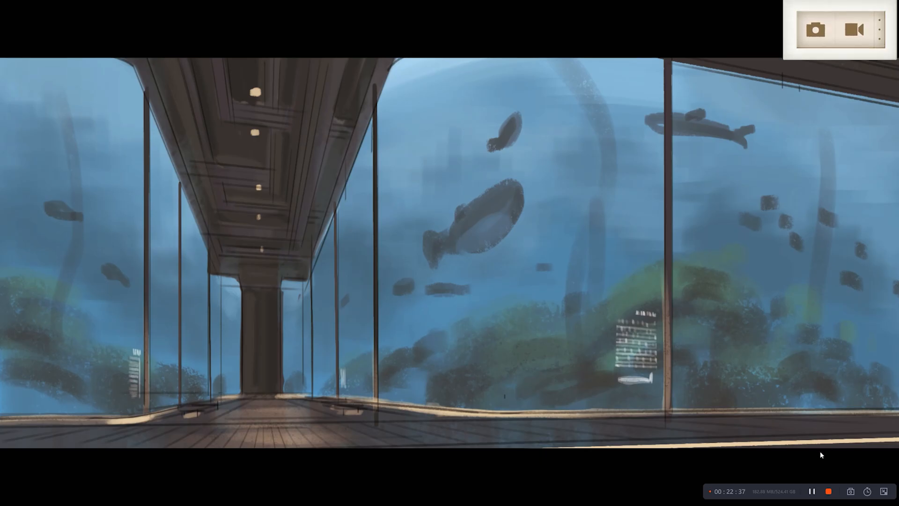
pyautogui.click(693, 322)
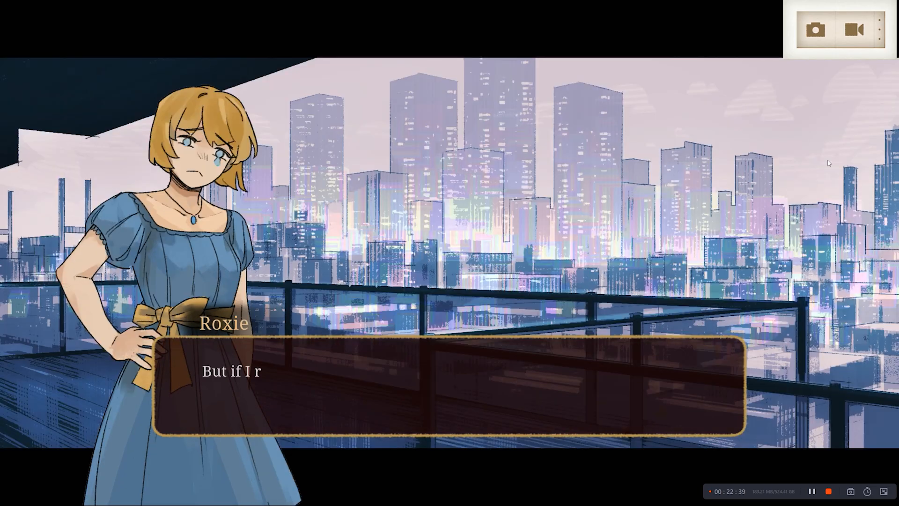
pyautogui.click(408, 301)
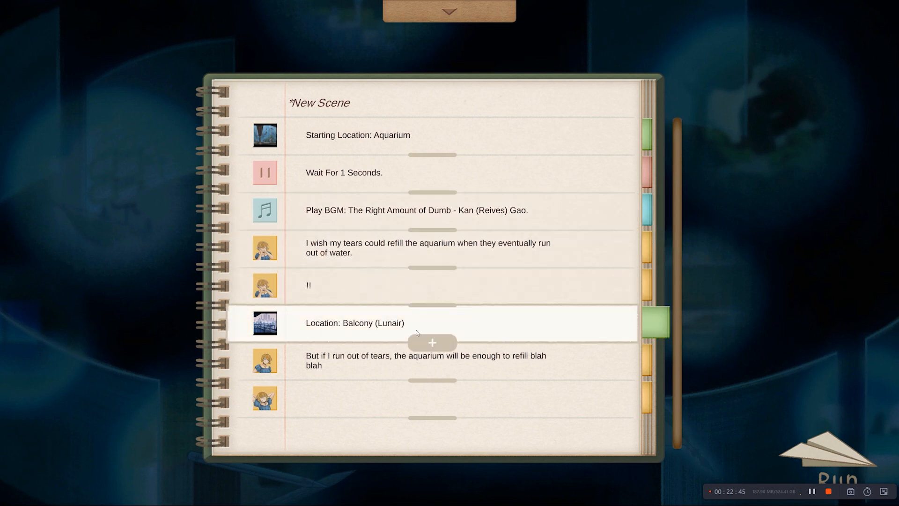
# - Open the balcony location entry, browse the available backgrounds, and add the Custom background collection
pyautogui.click(458, 333)
pyautogui.scroll(-10, 356, 188)
pyautogui.scroll(5, 337, 180)
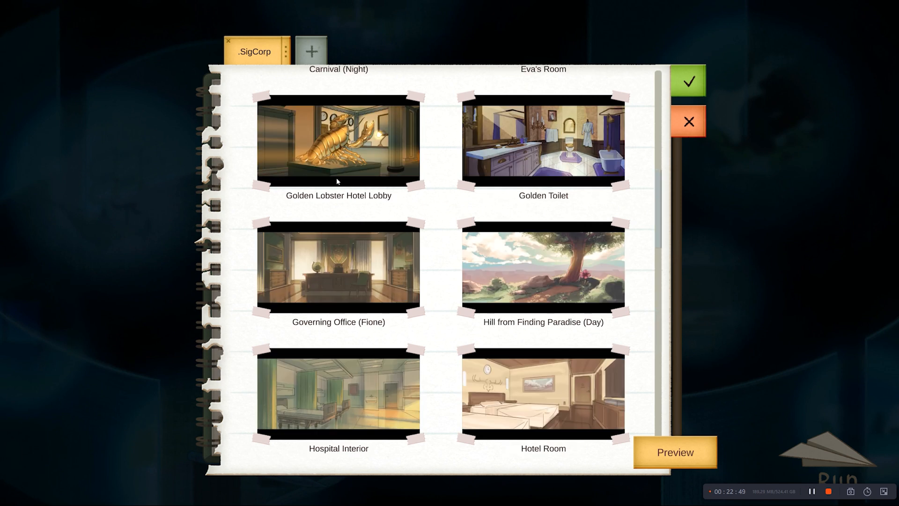
pyautogui.scroll(5, 343, 161)
pyautogui.scroll(-10, 395, 136)
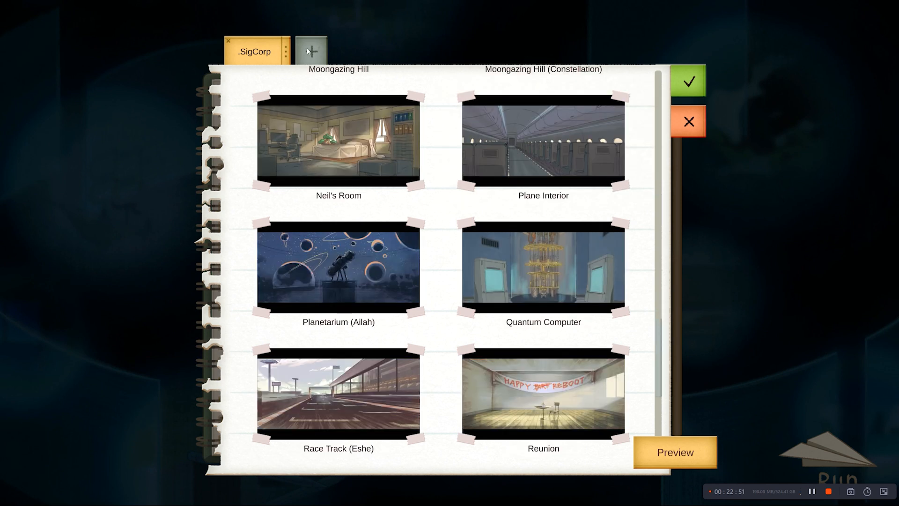
pyautogui.click(323, 53)
pyautogui.click(466, 262)
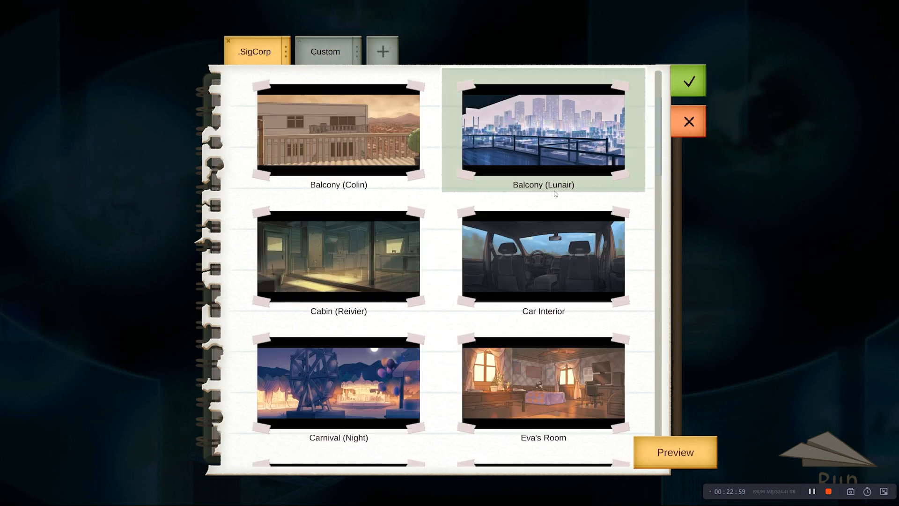
# - Change the location entry from the balcony to the Field background in the Custom collection
pyautogui.scroll(-5, 529, 206)
pyautogui.click(340, 56)
pyautogui.scroll(-7, 478, 204)
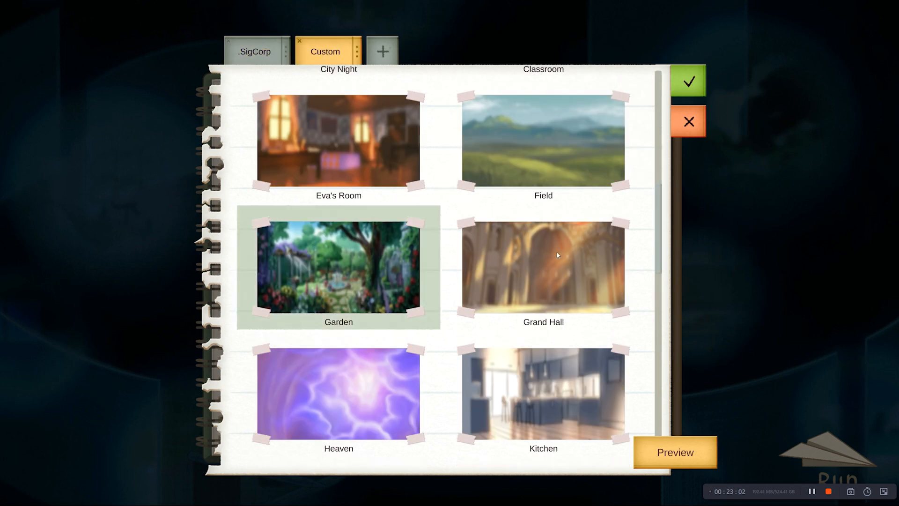
pyautogui.doubleClick(569, 148)
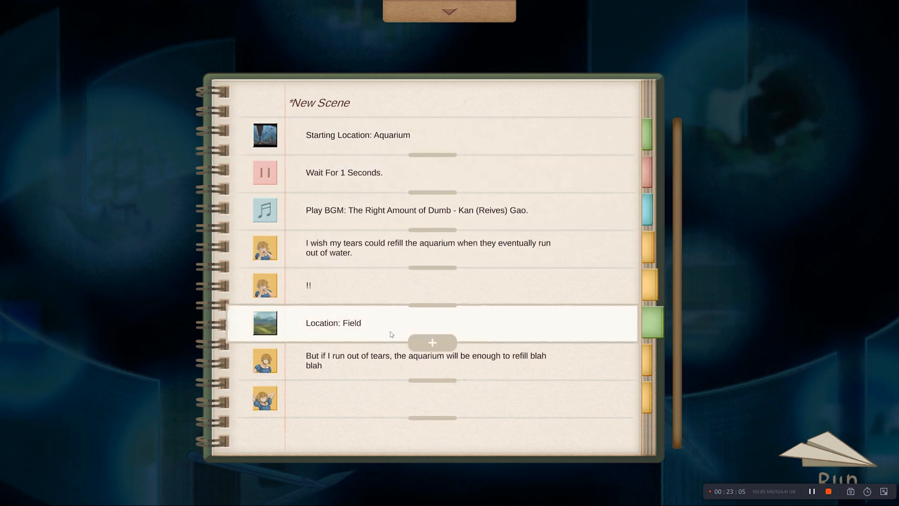
# - Run the scene to check the change to the Field location, and return to the scene list
pyautogui.moveTo(243, 327)
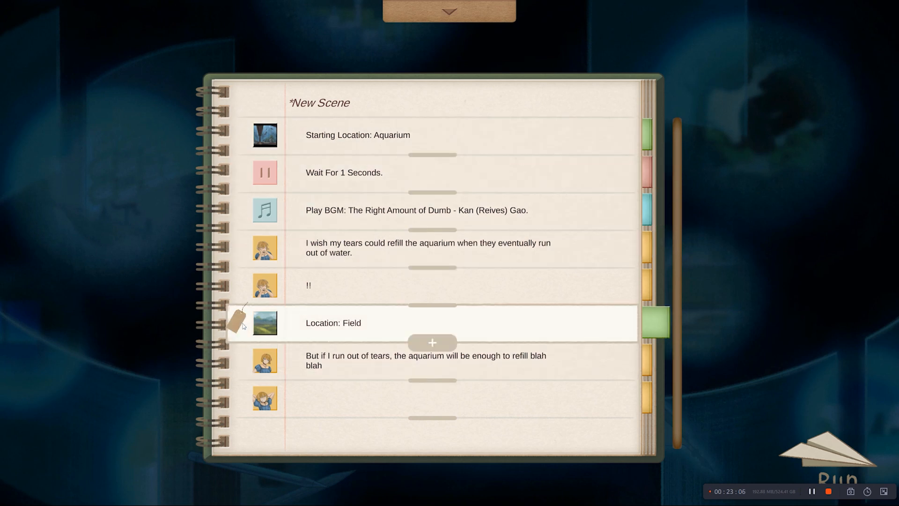
pyautogui.click(857, 433)
pyautogui.click(597, 230)
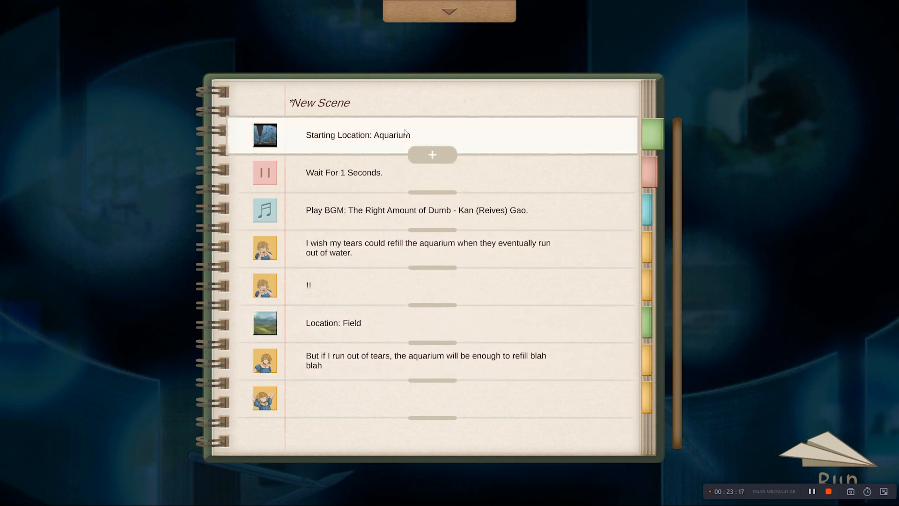
# - Open the starting location for editing and preview the Governing Office (Fione) background at full size
pyautogui.click(377, 138)
pyautogui.scroll(-5, 408, 228)
pyautogui.click(358, 225)
pyautogui.click(699, 459)
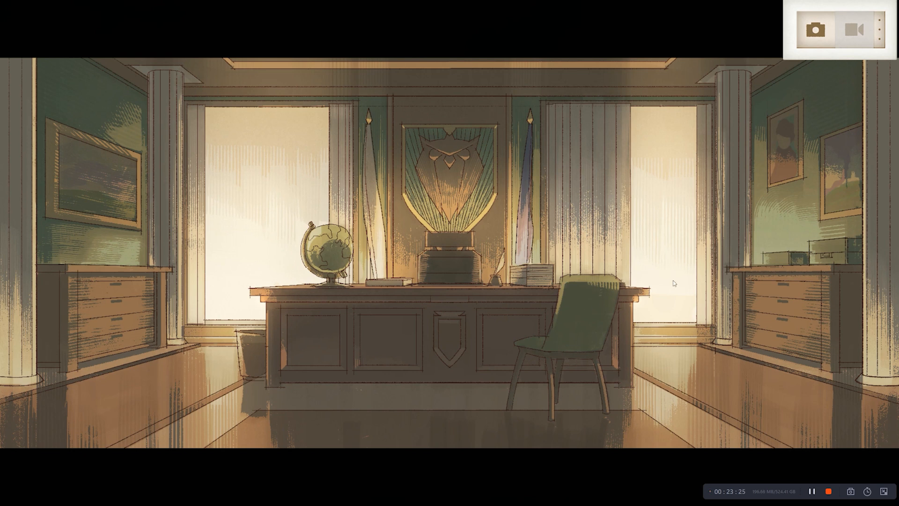
pyautogui.click(680, 235)
# - Compare the Moongazing Hill and Moongazing Hill (Constellation) backgrounds, and leave without changing the starting location
pyautogui.scroll(-5, 610, 378)
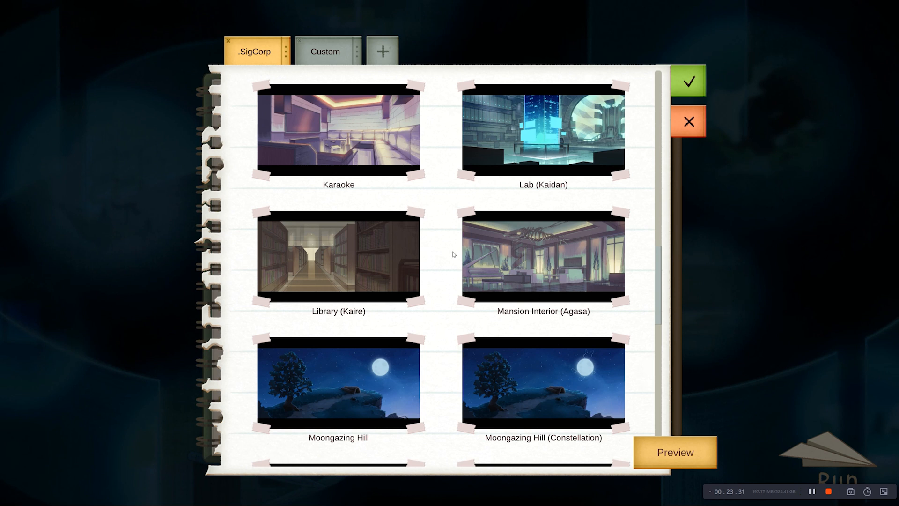
pyautogui.scroll(-1, 521, 206)
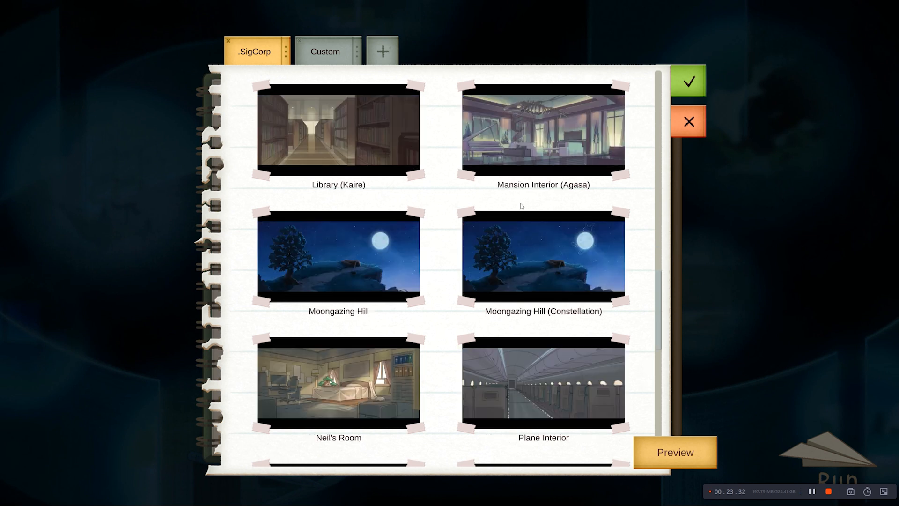
pyautogui.click(515, 268)
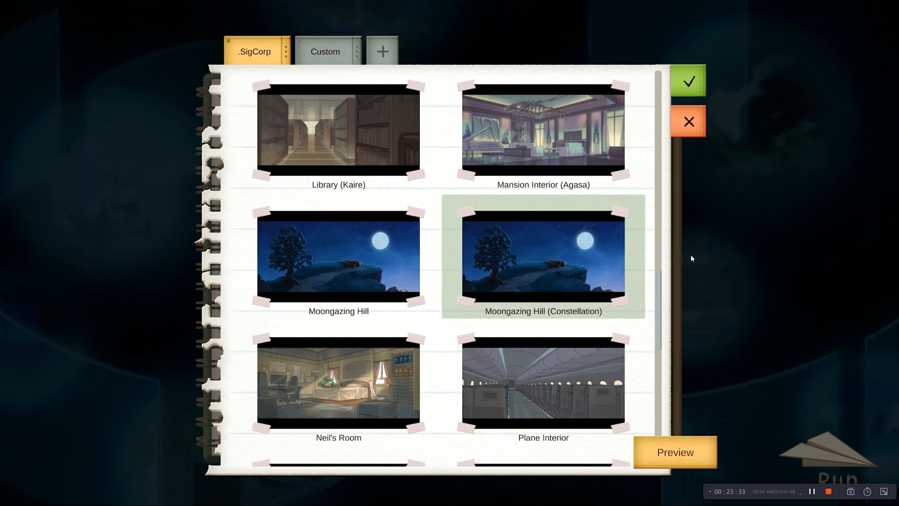
pyautogui.click(395, 274)
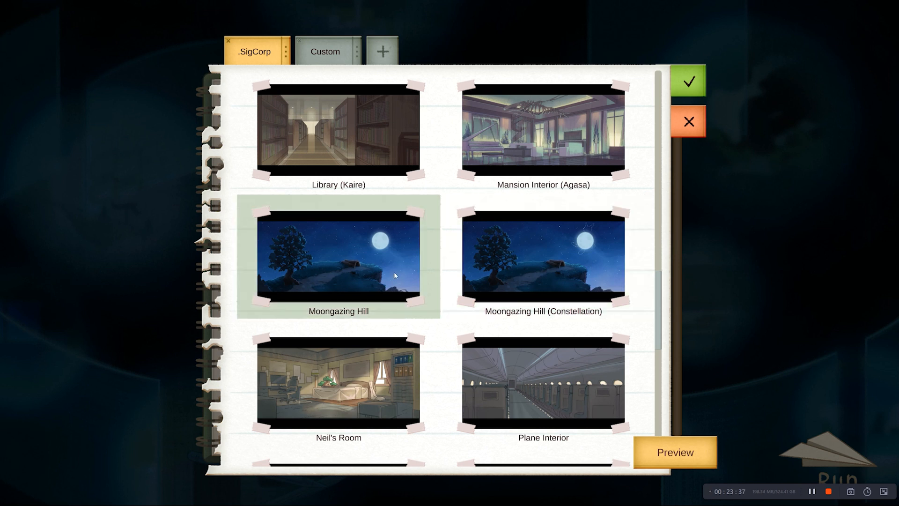
pyautogui.click(705, 135)
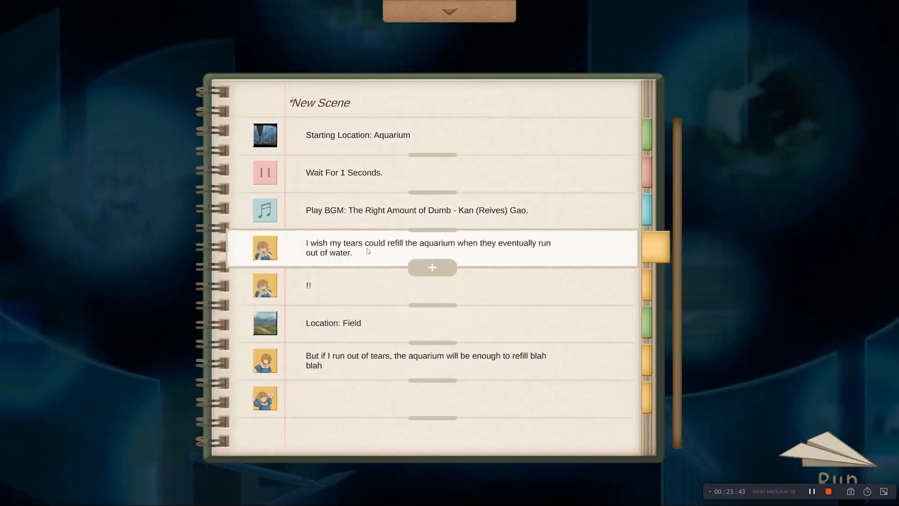
# - In the program options, choose 2560 x 1440 as the screen resolution and 1280 x 720 as the video capture resolution
pyautogui.click(461, 13)
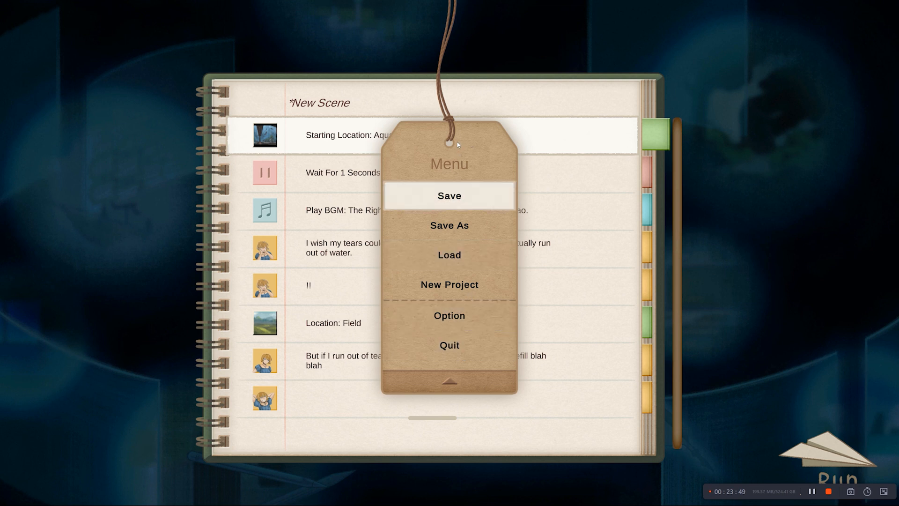
pyautogui.click(467, 317)
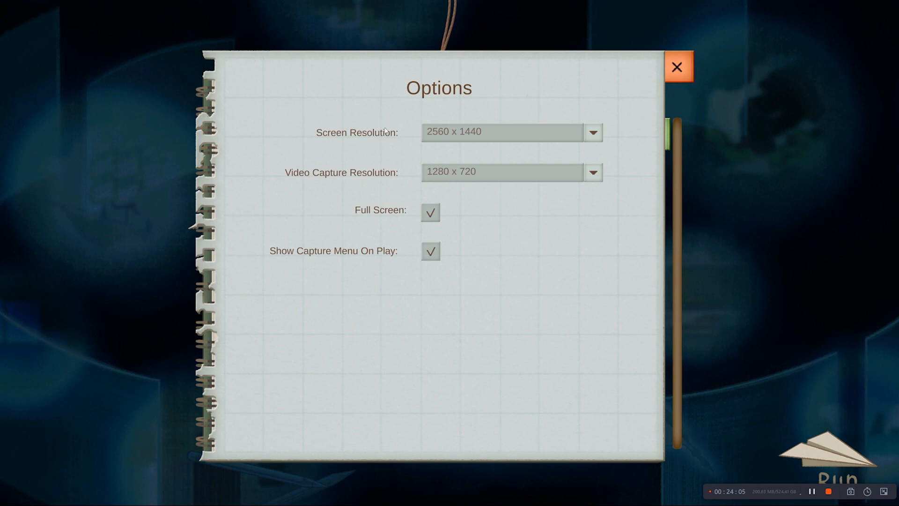
pyautogui.click(573, 135)
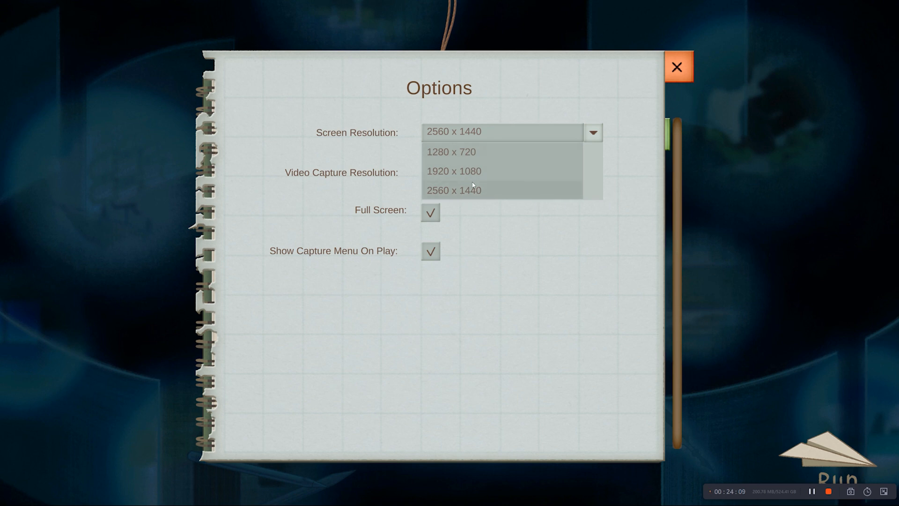
pyautogui.click(490, 194)
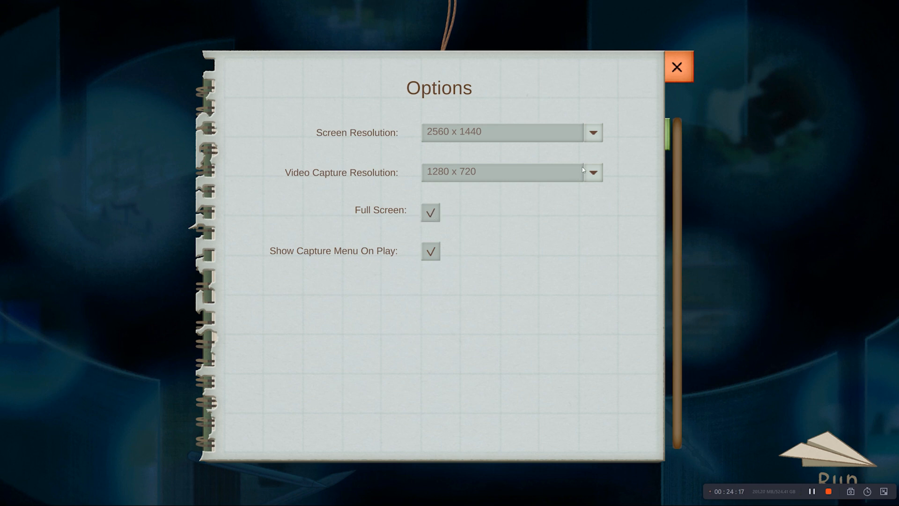
pyautogui.click(593, 172)
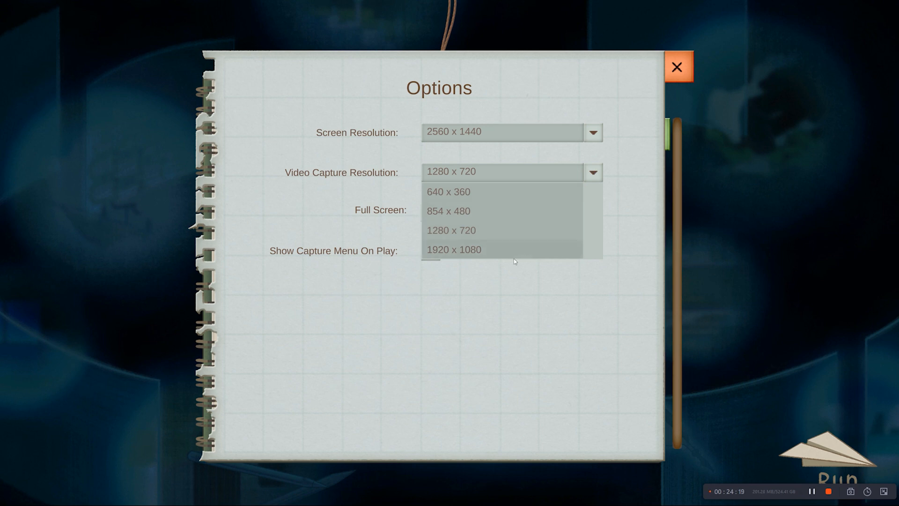
pyautogui.click(479, 230)
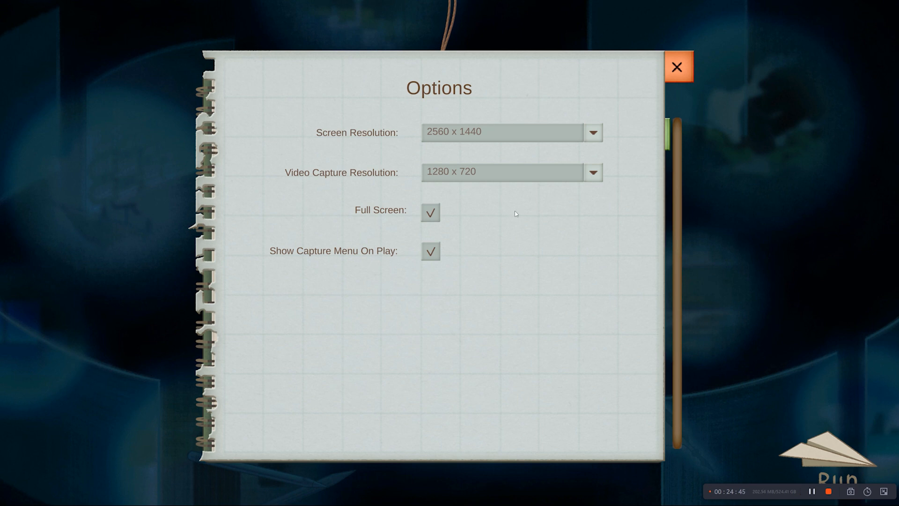
# - Toggle the Show Capture Menu On Play option, and leave the options to return to the scene list
pyautogui.click(435, 257)
pyautogui.click(677, 68)
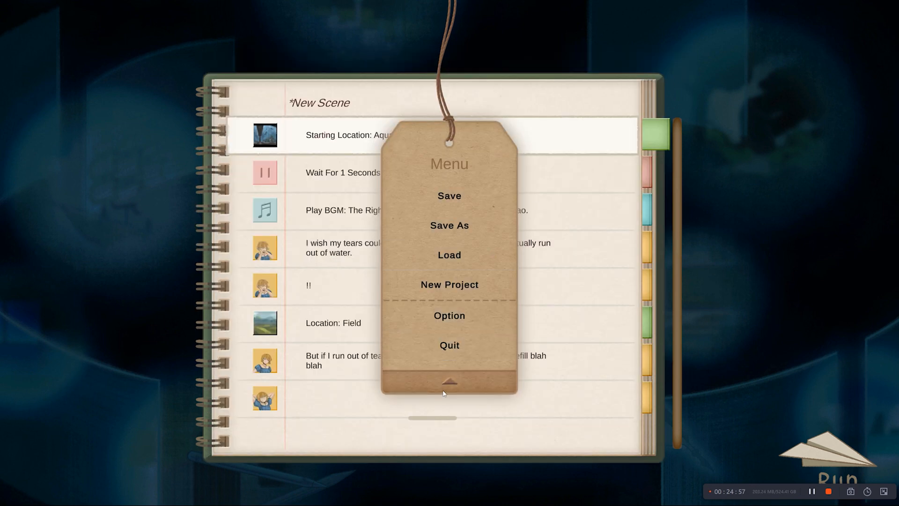
pyautogui.click(440, 392)
# - Reorder the entries after the starting location: music, "But if I run out of tears", one-second wait, "I wish my tears", Field location, "!!"
pyautogui.moveTo(367, 311); pyautogui.dragTo(402, 237)
pyautogui.moveTo(407, 183); pyautogui.dragTo(413, 276)
pyautogui.moveTo(418, 214); pyautogui.dragTo(391, 201)
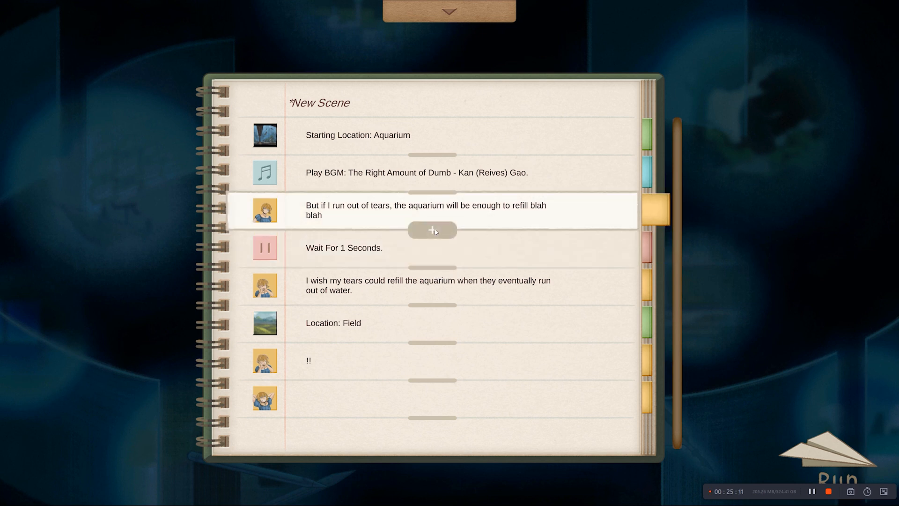
pyautogui.click(433, 230)
pyautogui.click(464, 222)
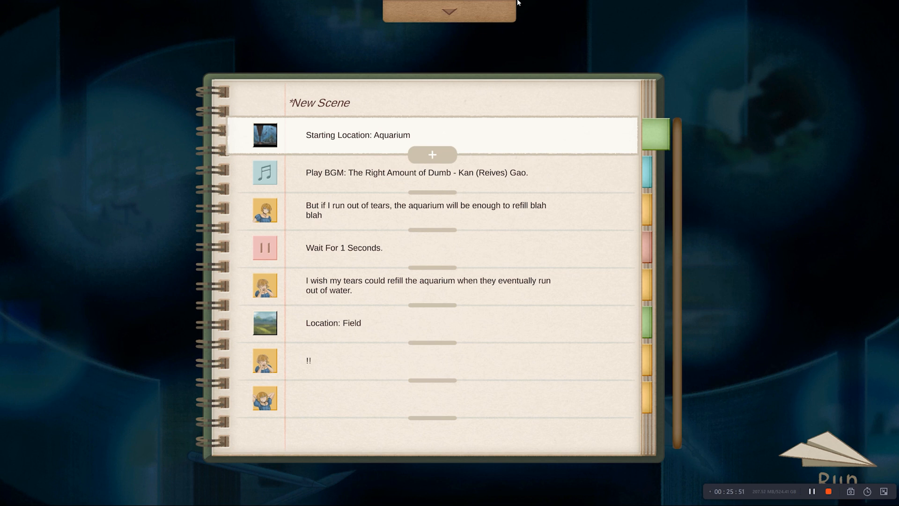
pyautogui.click(433, 17)
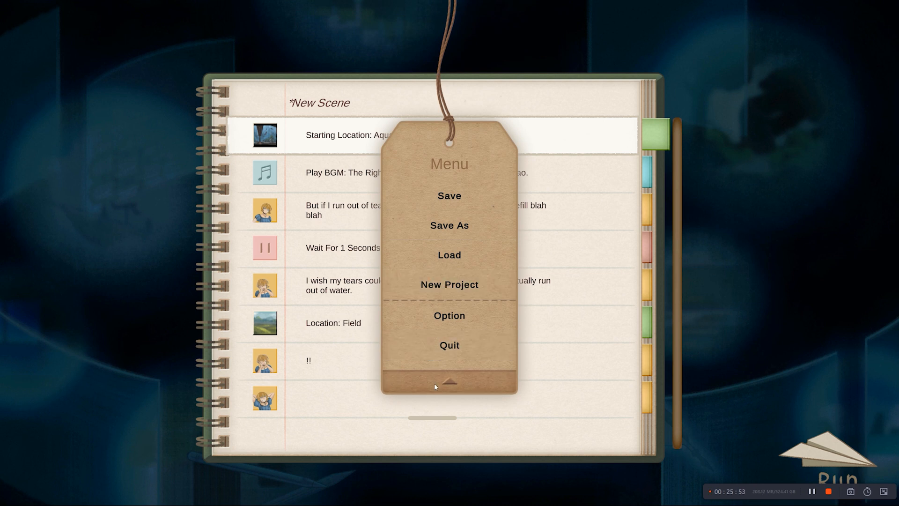
pyautogui.click(434, 383)
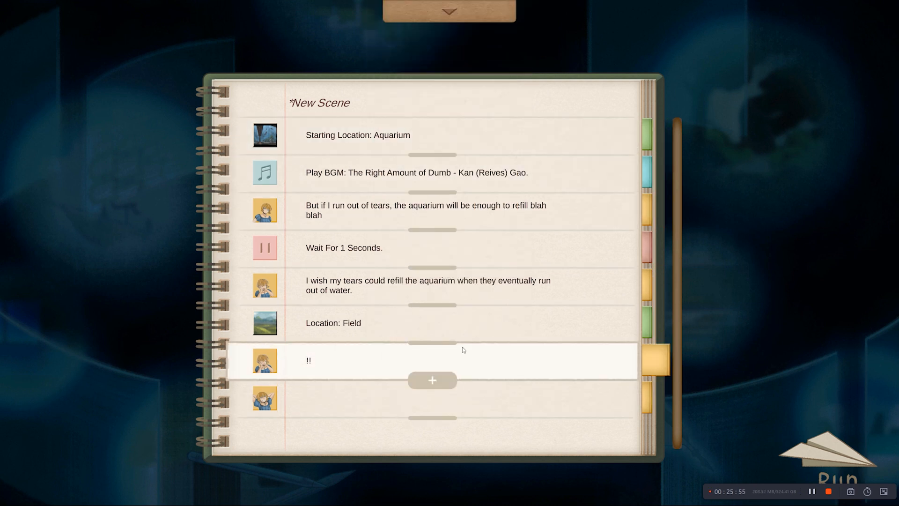